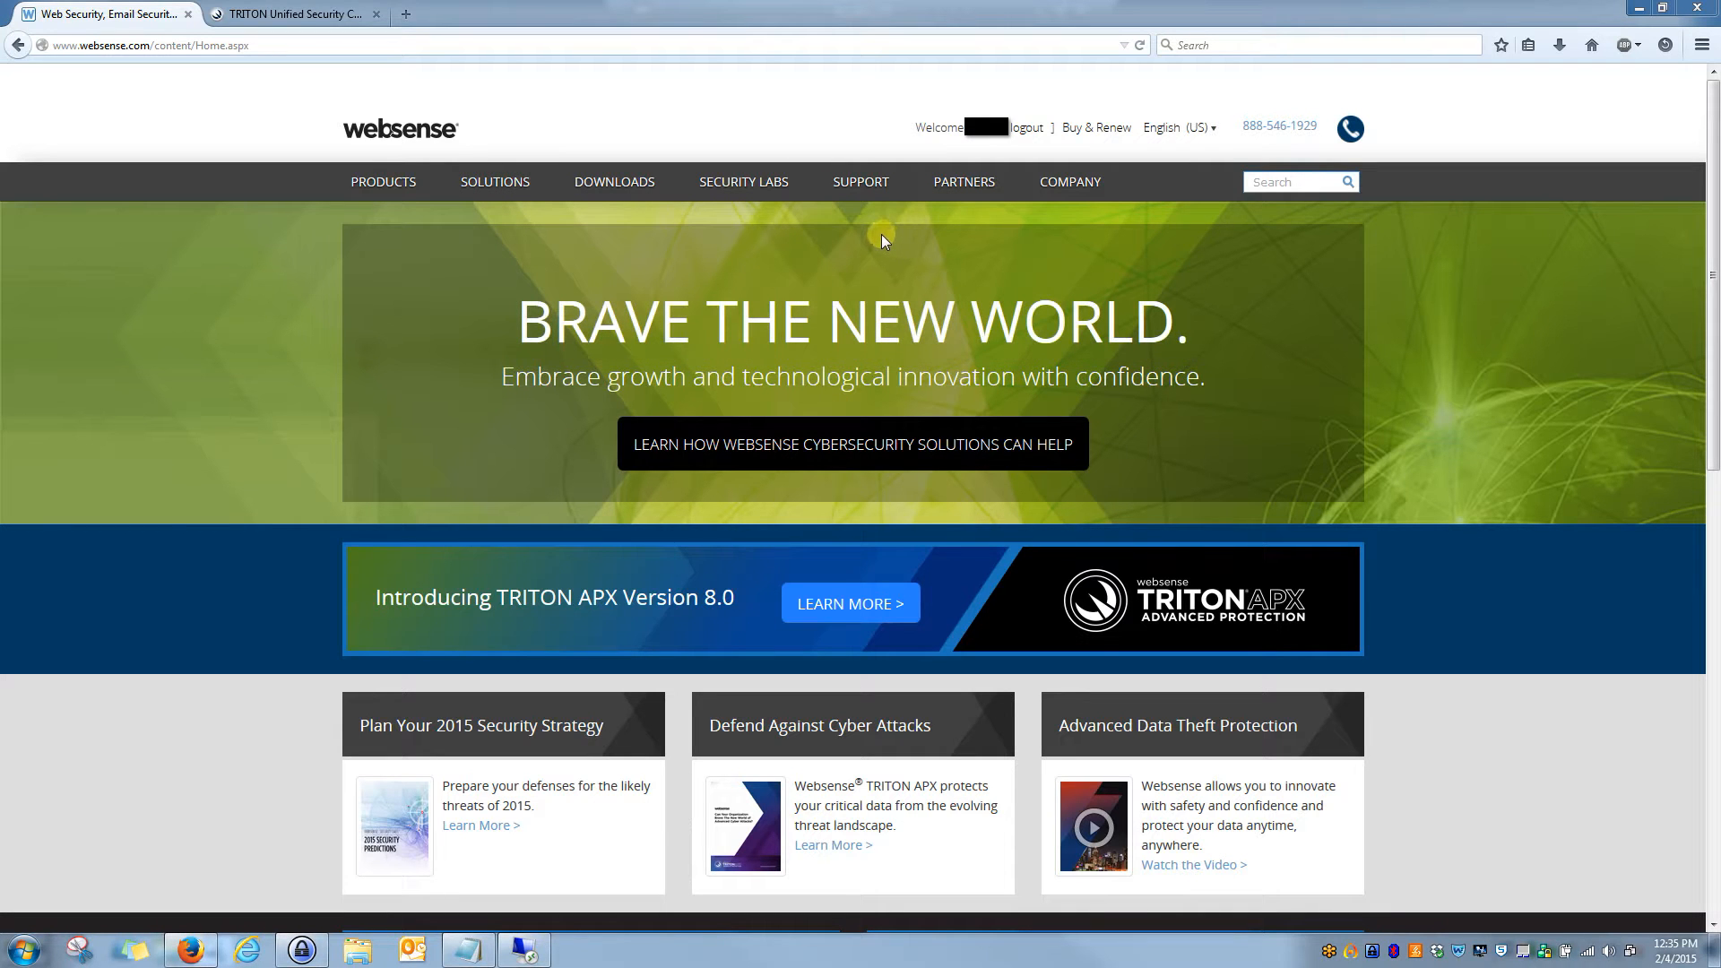
- Open the Websense support page and search all products for "hybrid"
mouse_move(862, 184)
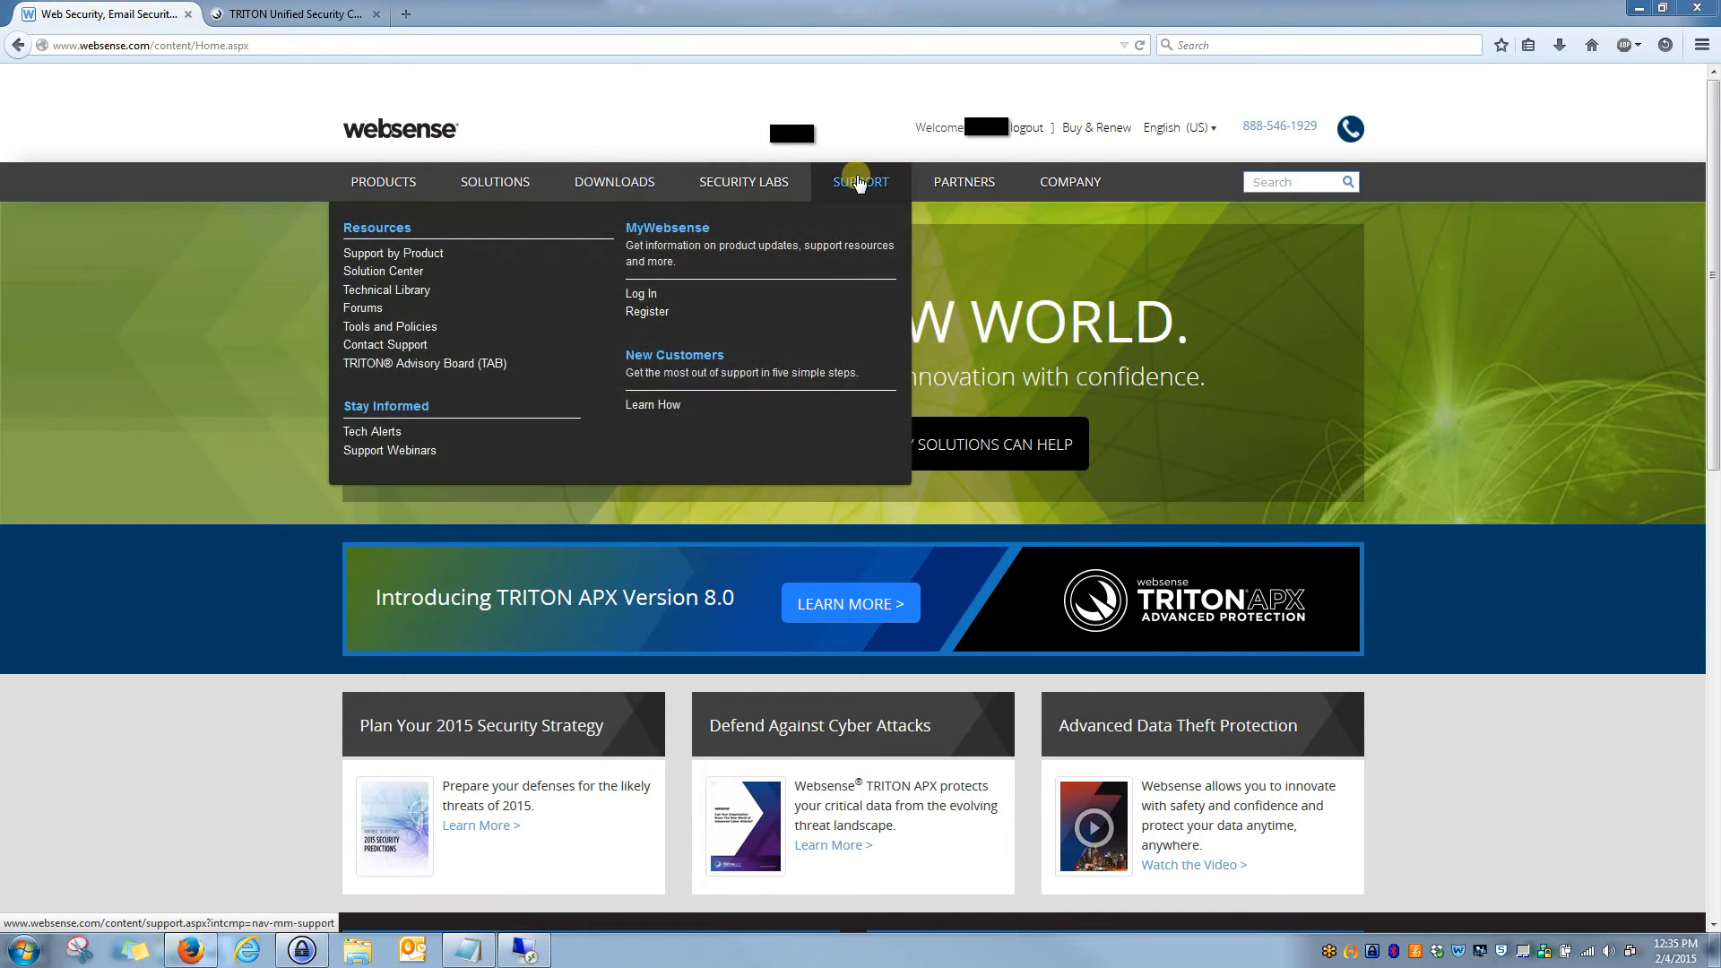
left_click(858, 184)
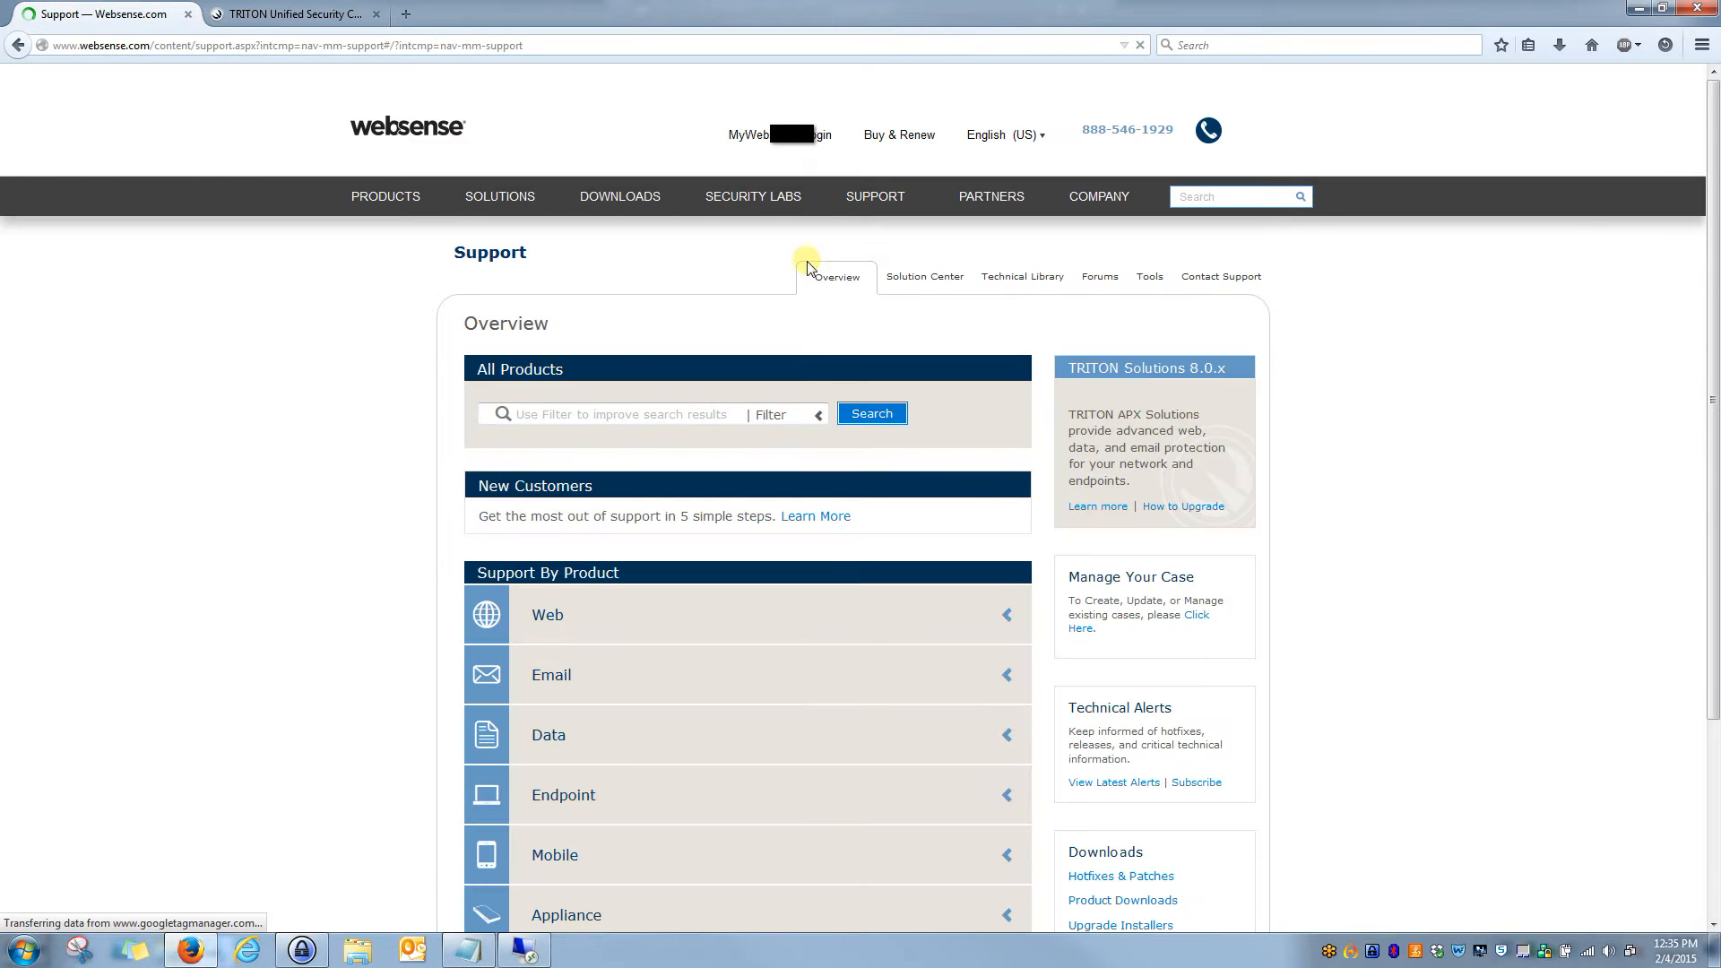
left_click(643, 418)
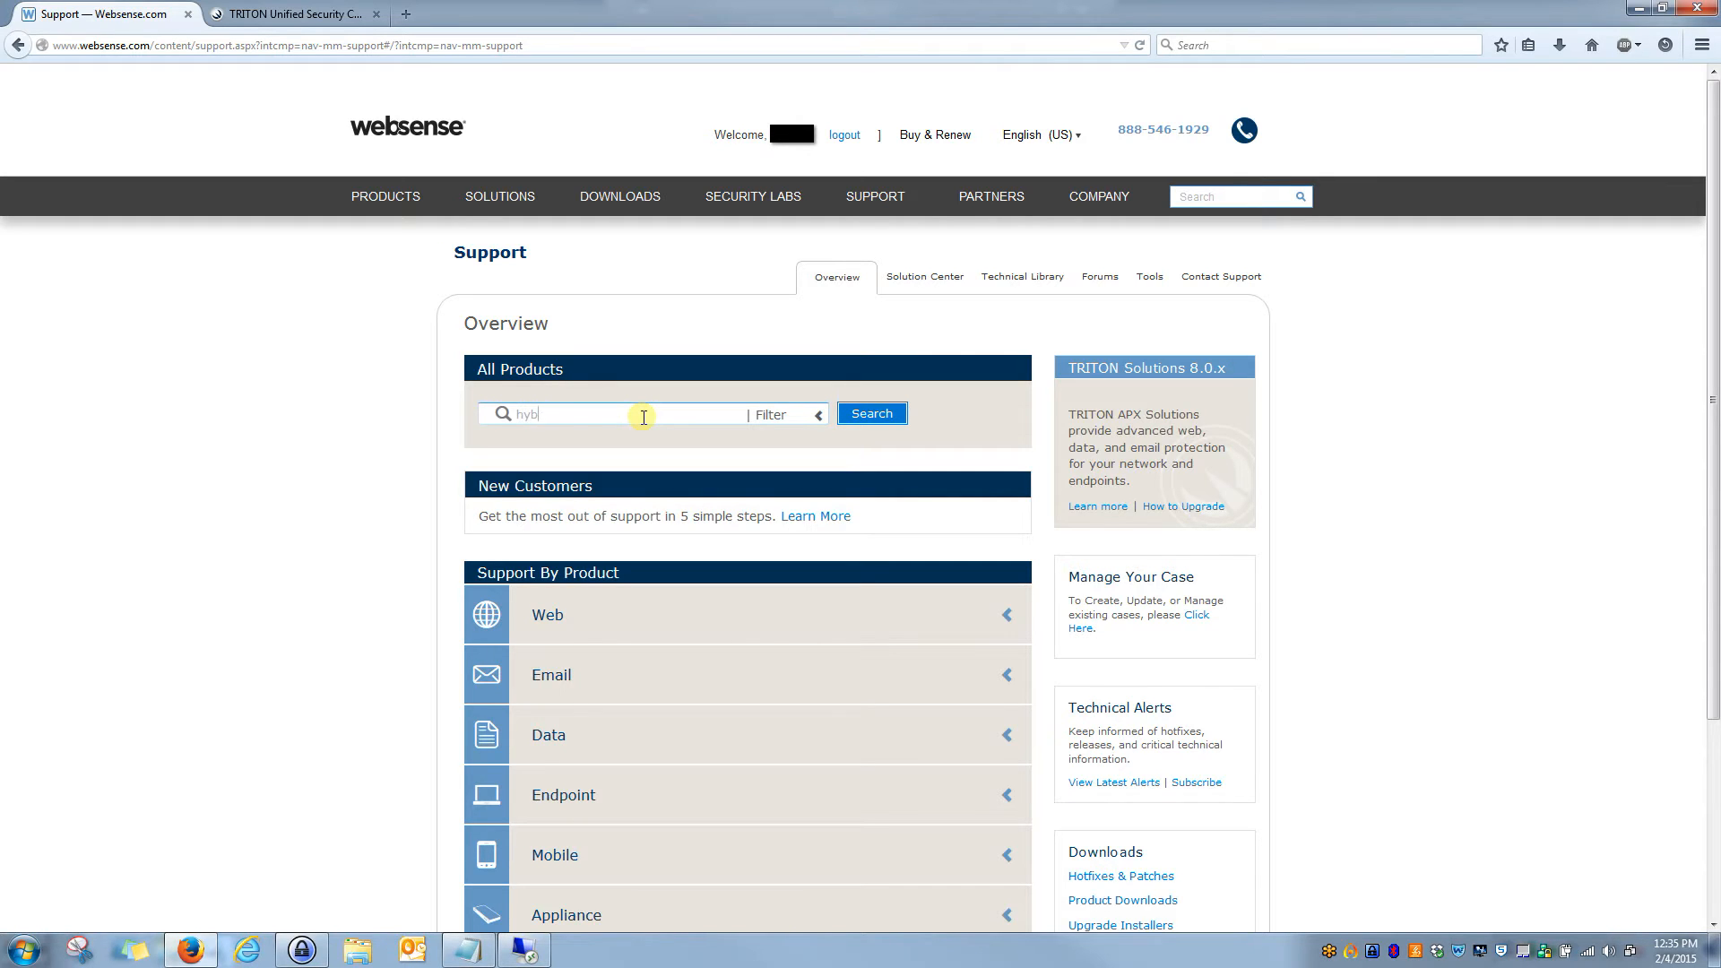
left_click(863, 415)
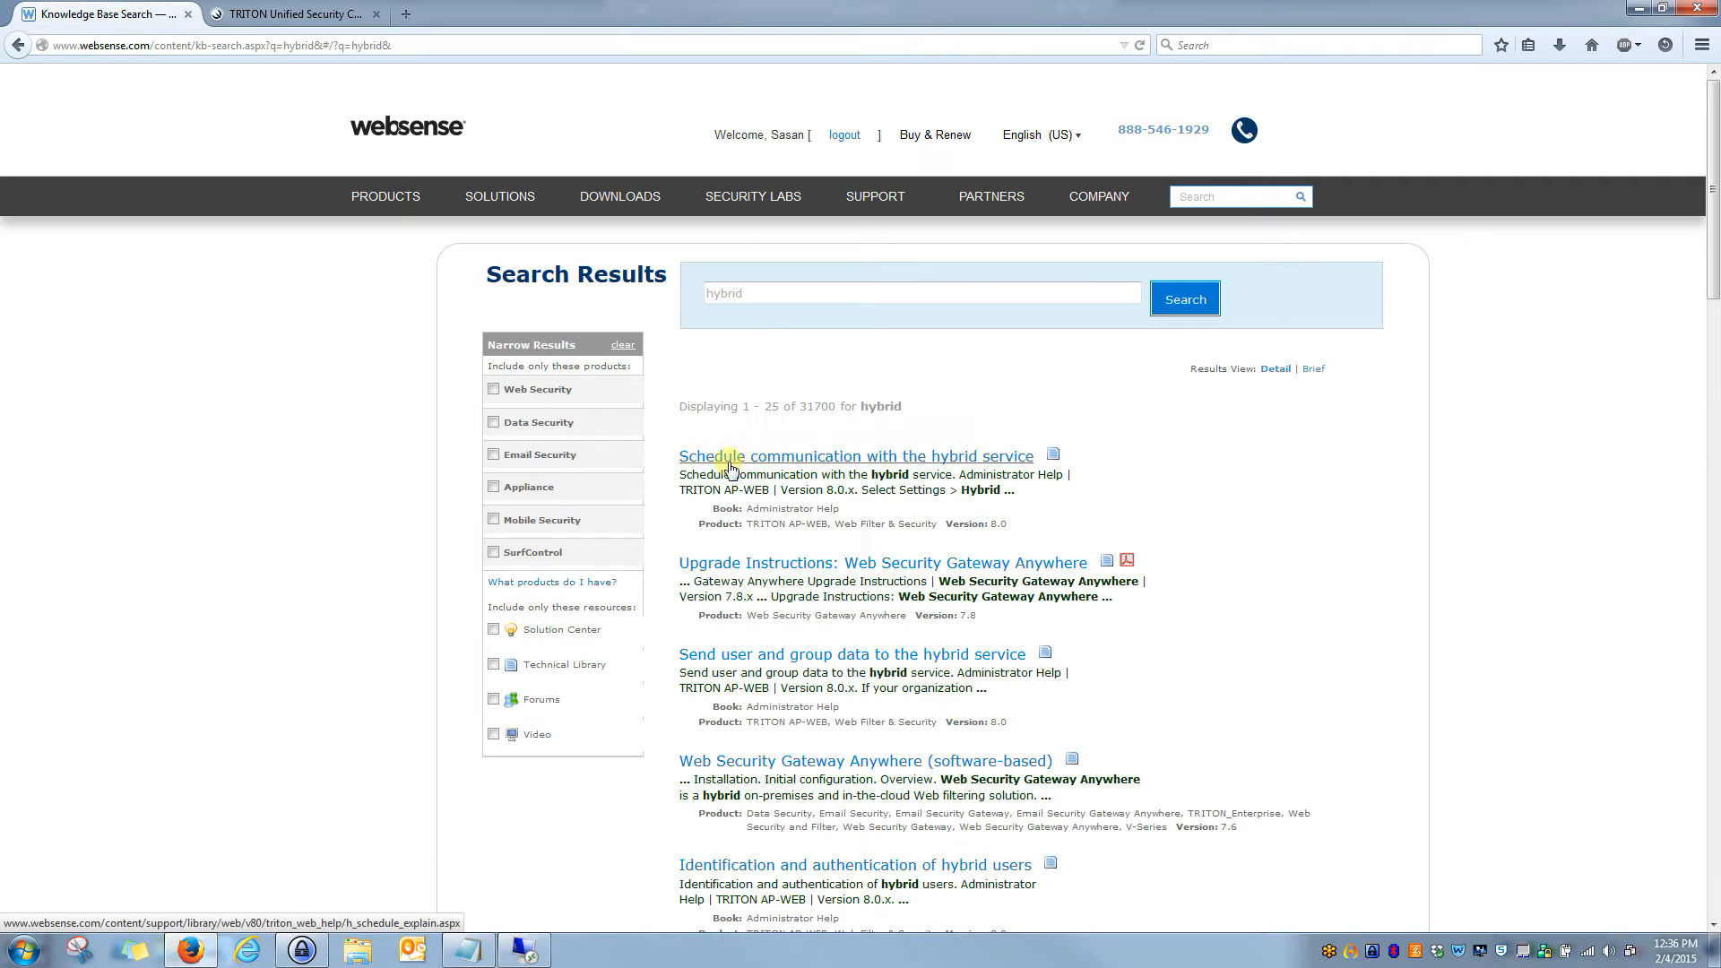
- Narrow the search results to Web Security, including Web Security Gateway Anywhere and TRITON AP-WEB
left_click(493, 390)
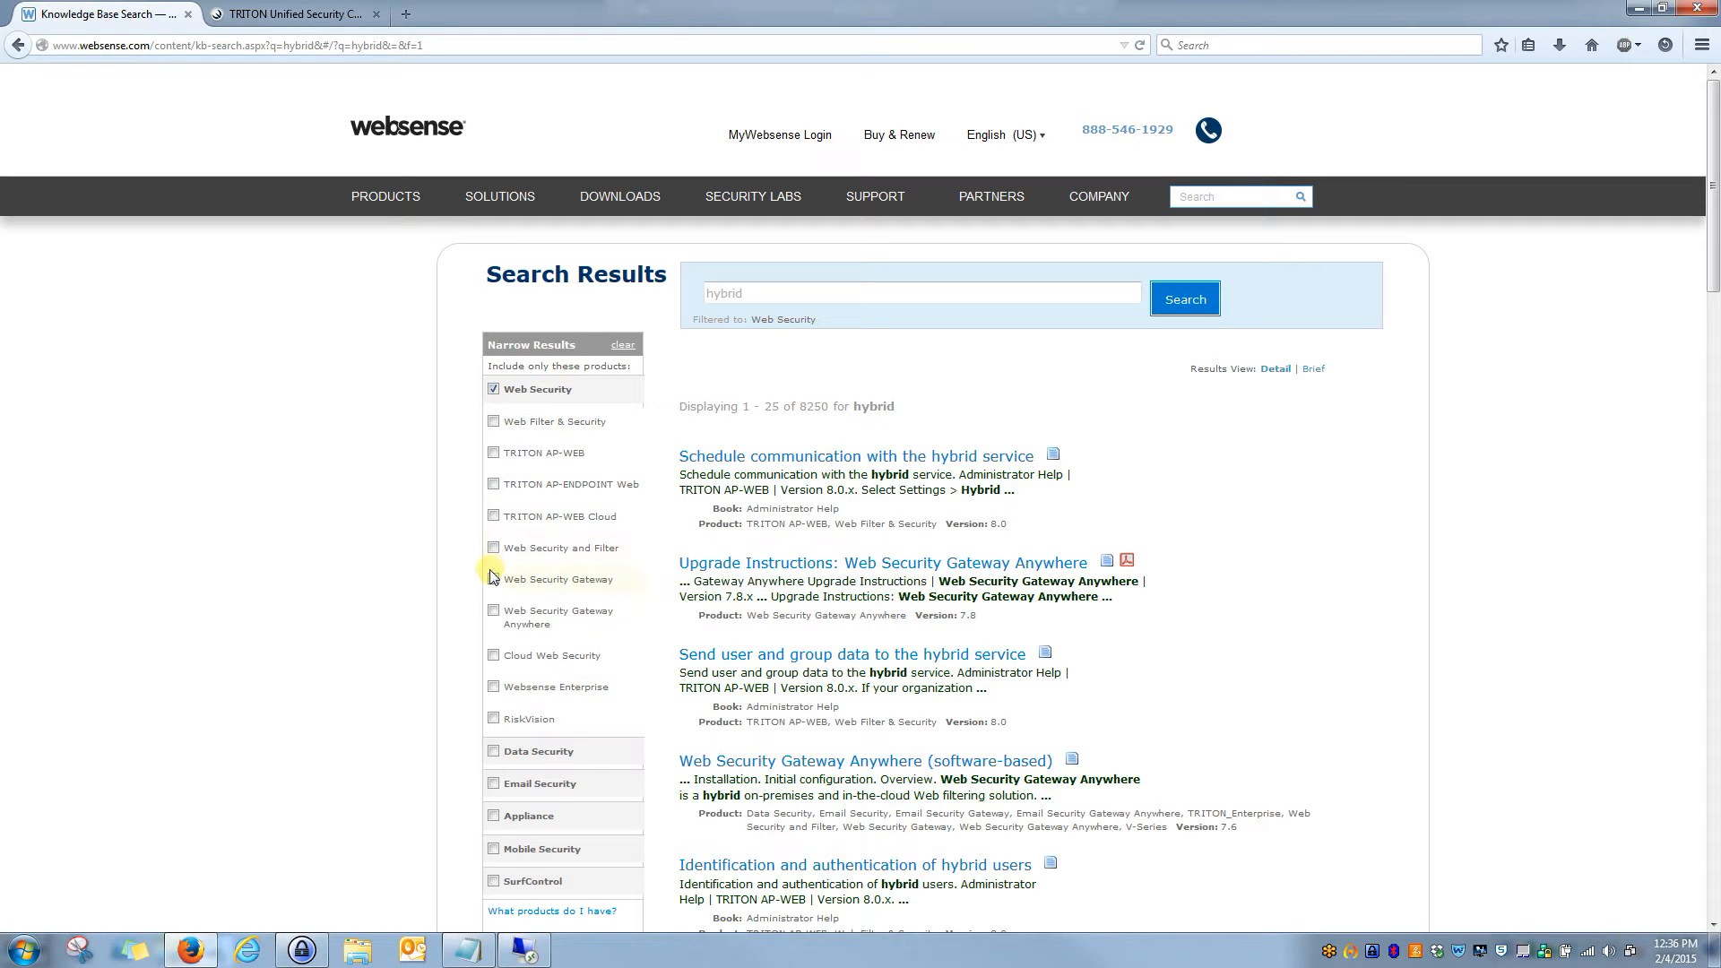
left_click(494, 612)
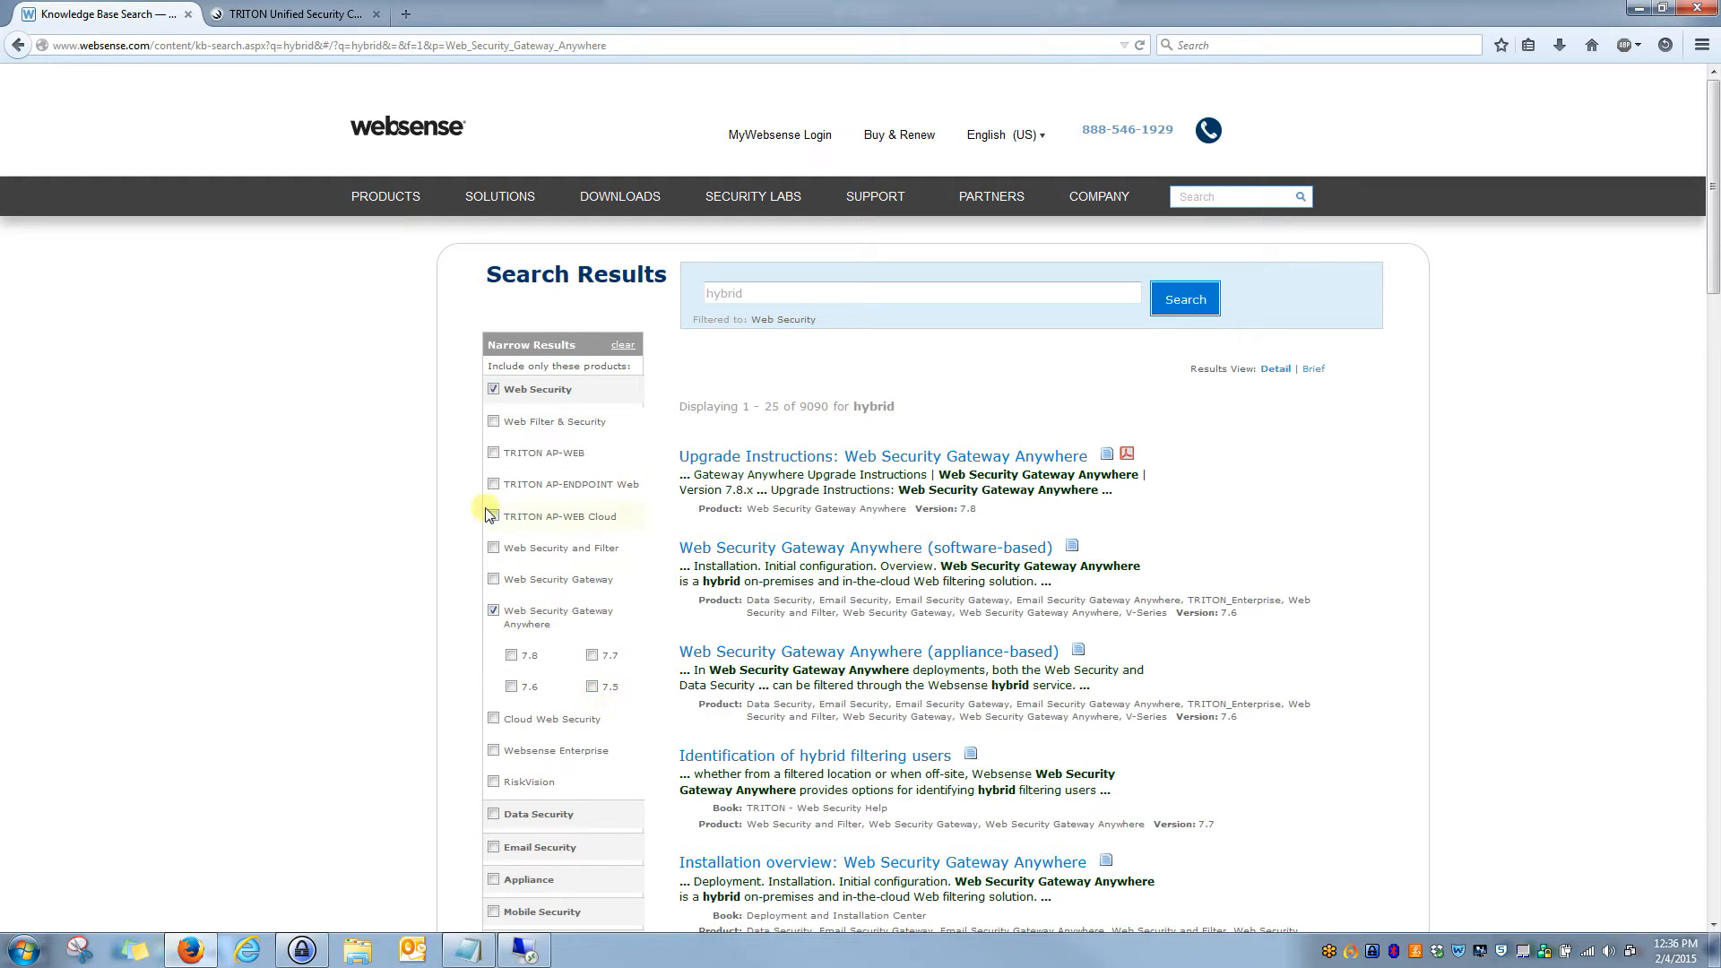
left_click(494, 455)
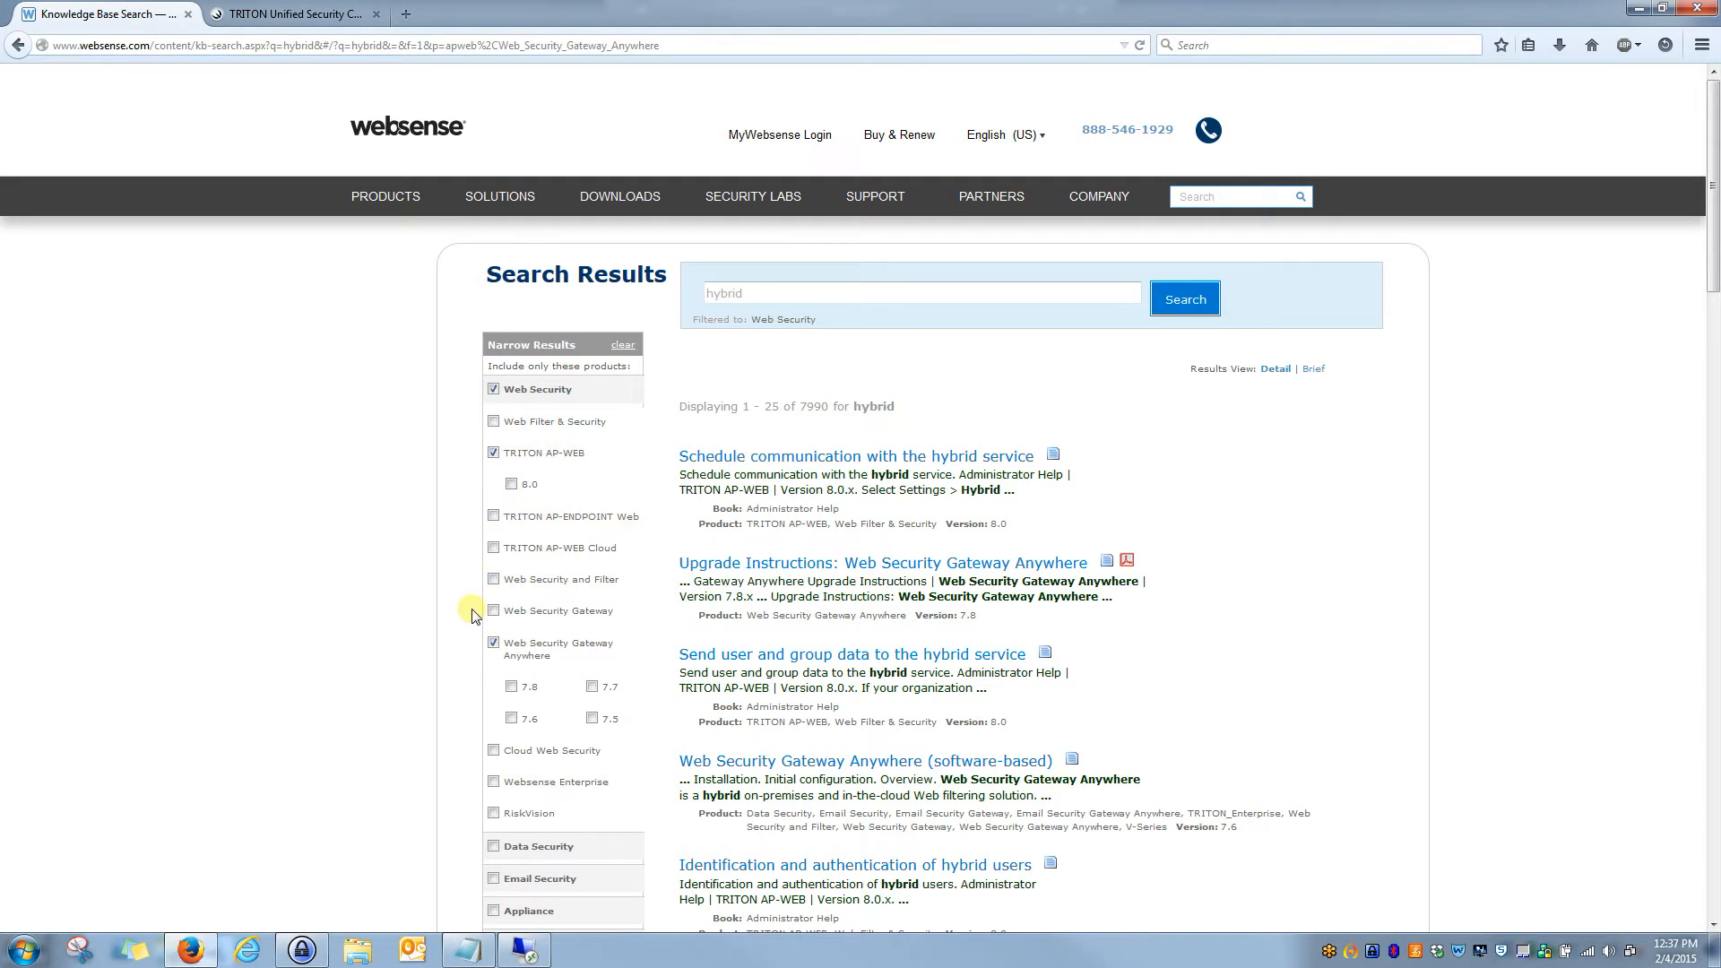
- Look through the filtered knowledge base results for articles about configuring the hybrid service
scroll(968, 538, "down", 2)
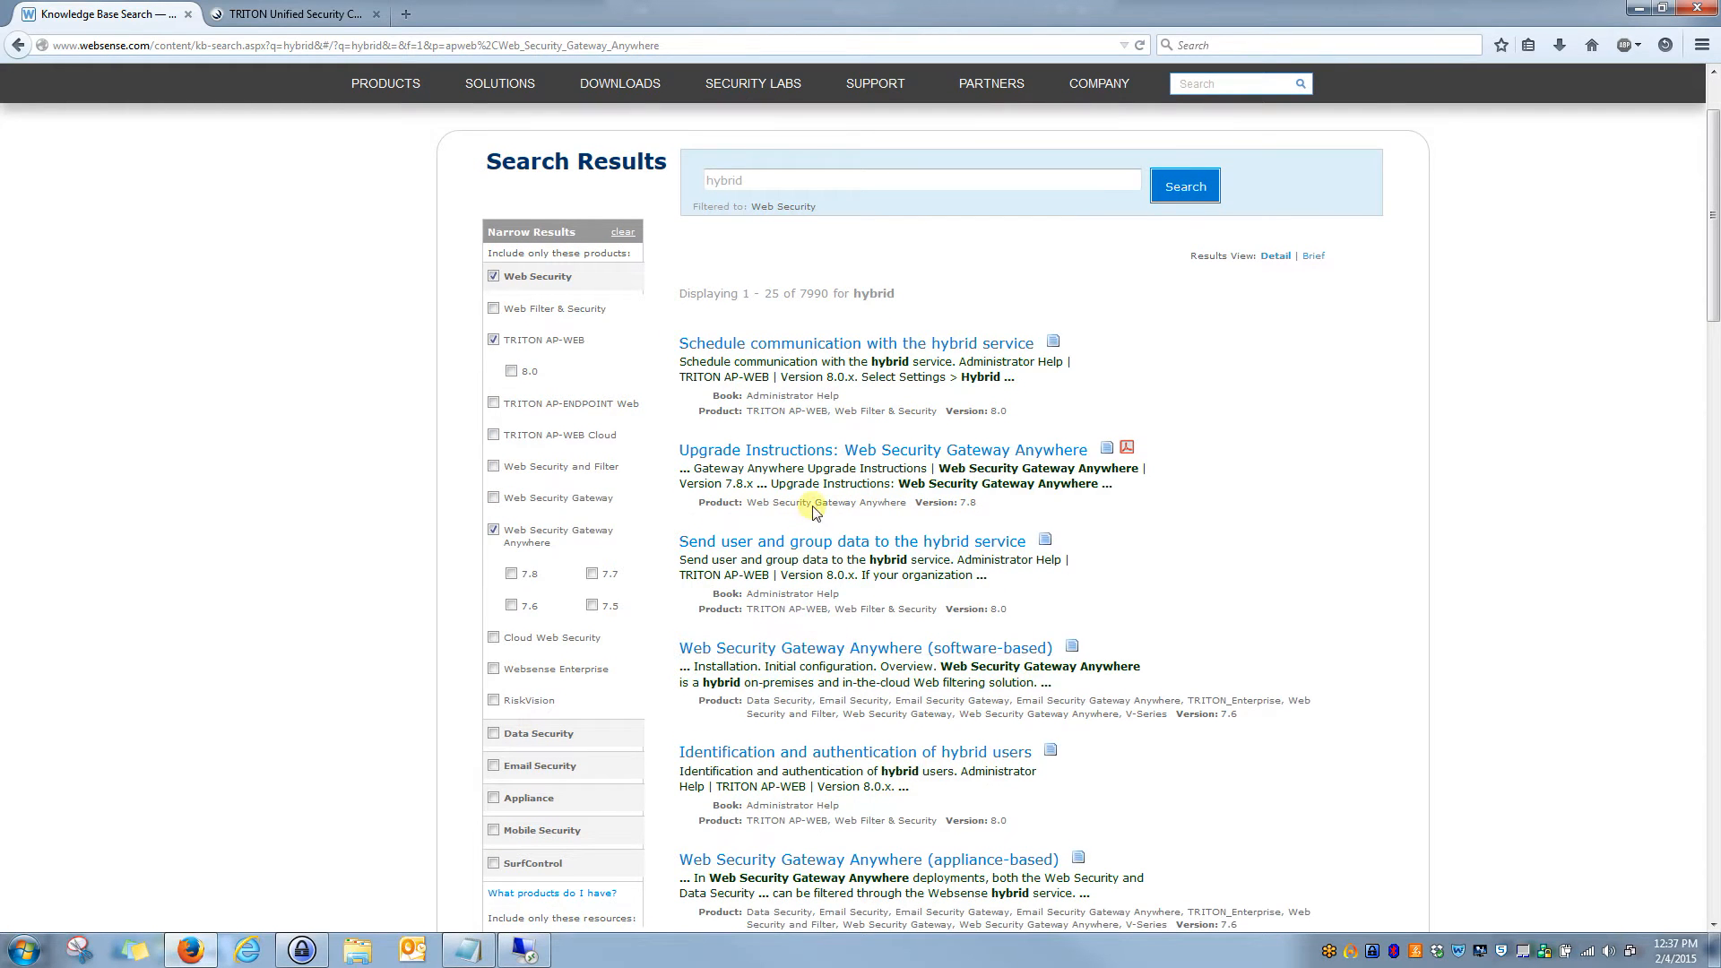
scroll(812, 513, "down", 2)
scroll(841, 405, "down", 2)
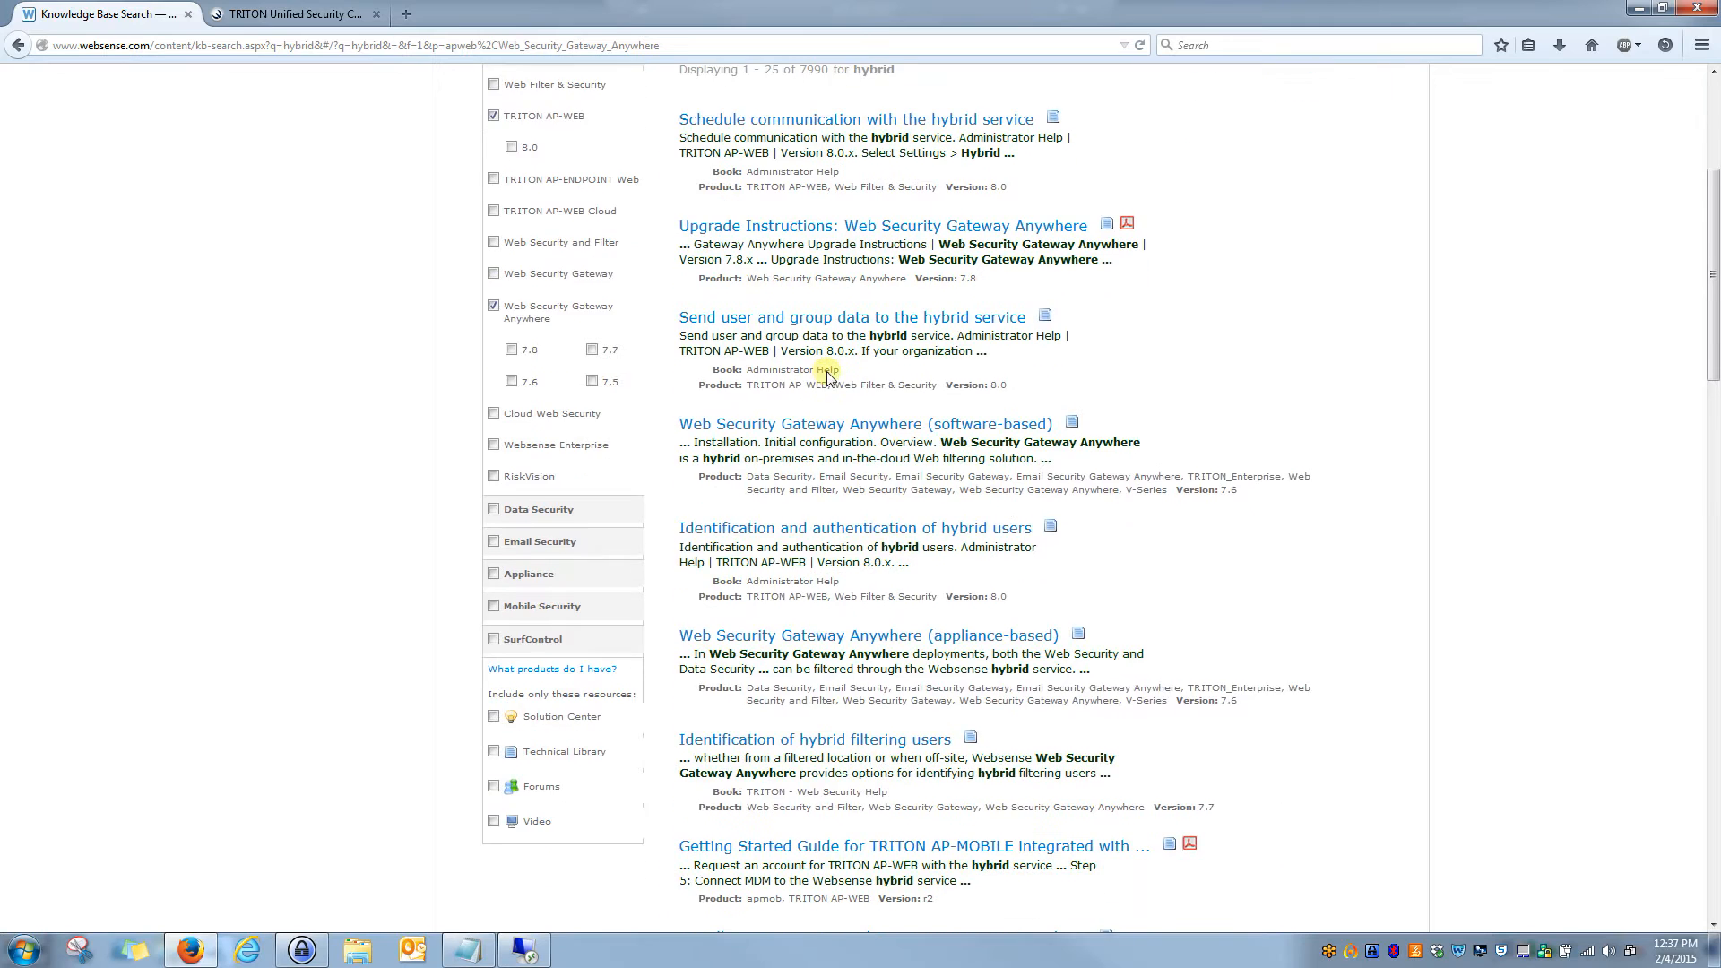
scroll(874, 503, "down", 4)
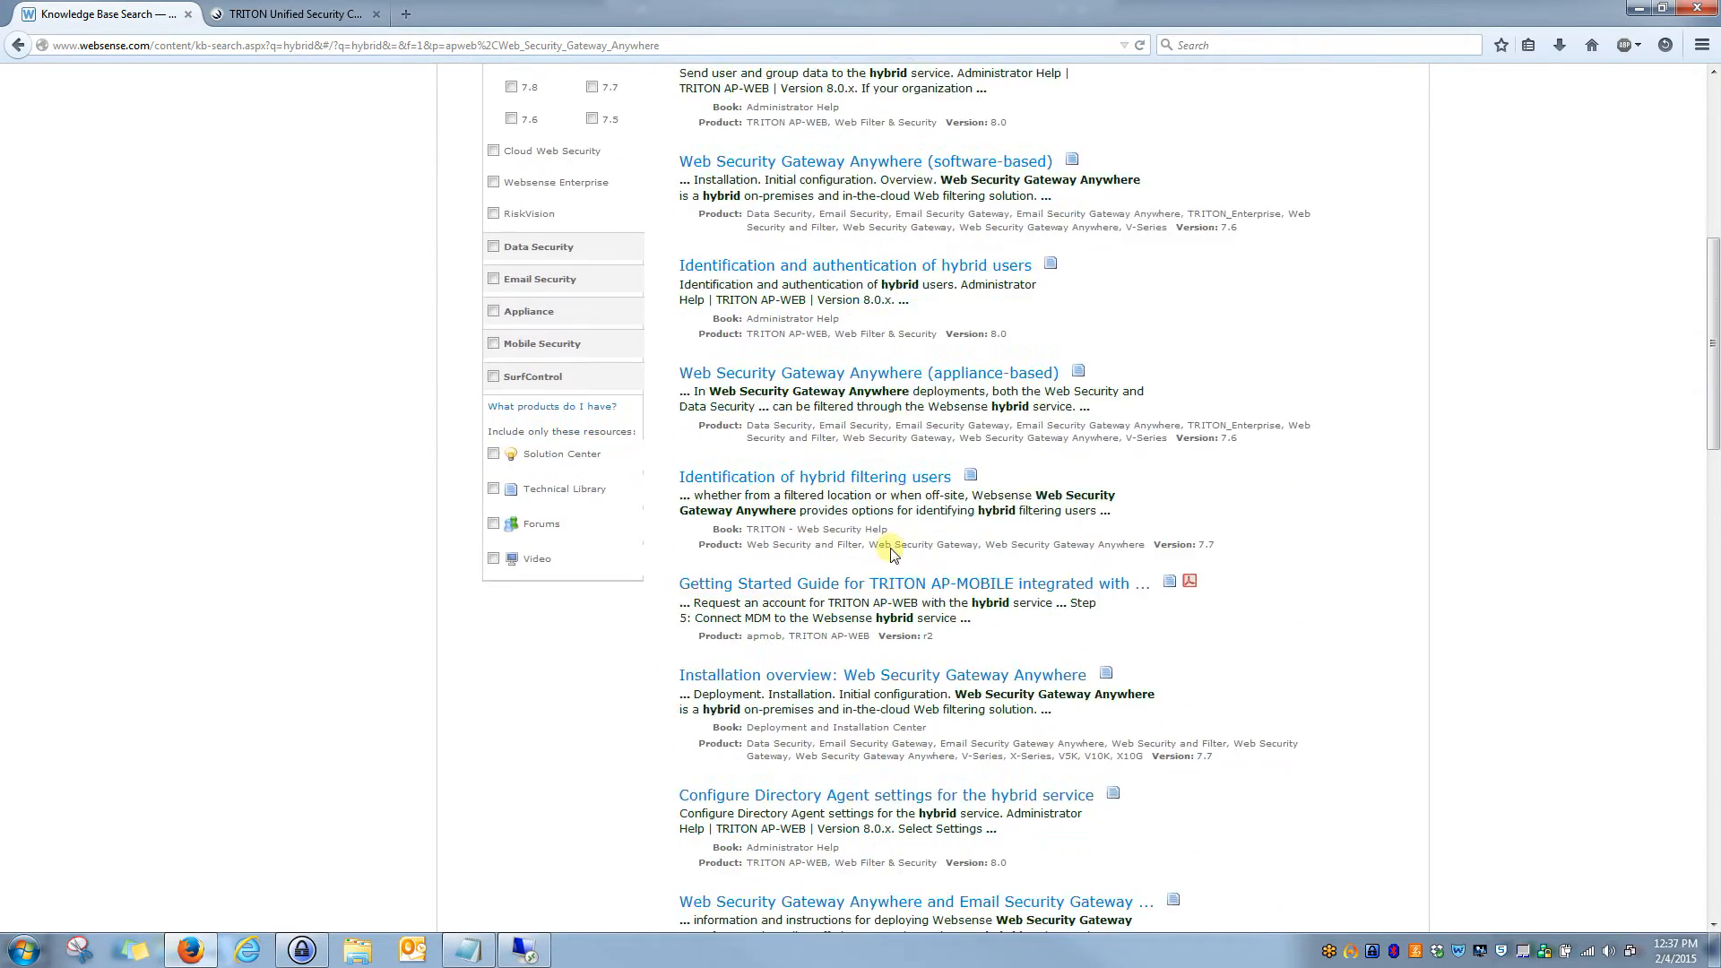
scroll(891, 551, "down", 2)
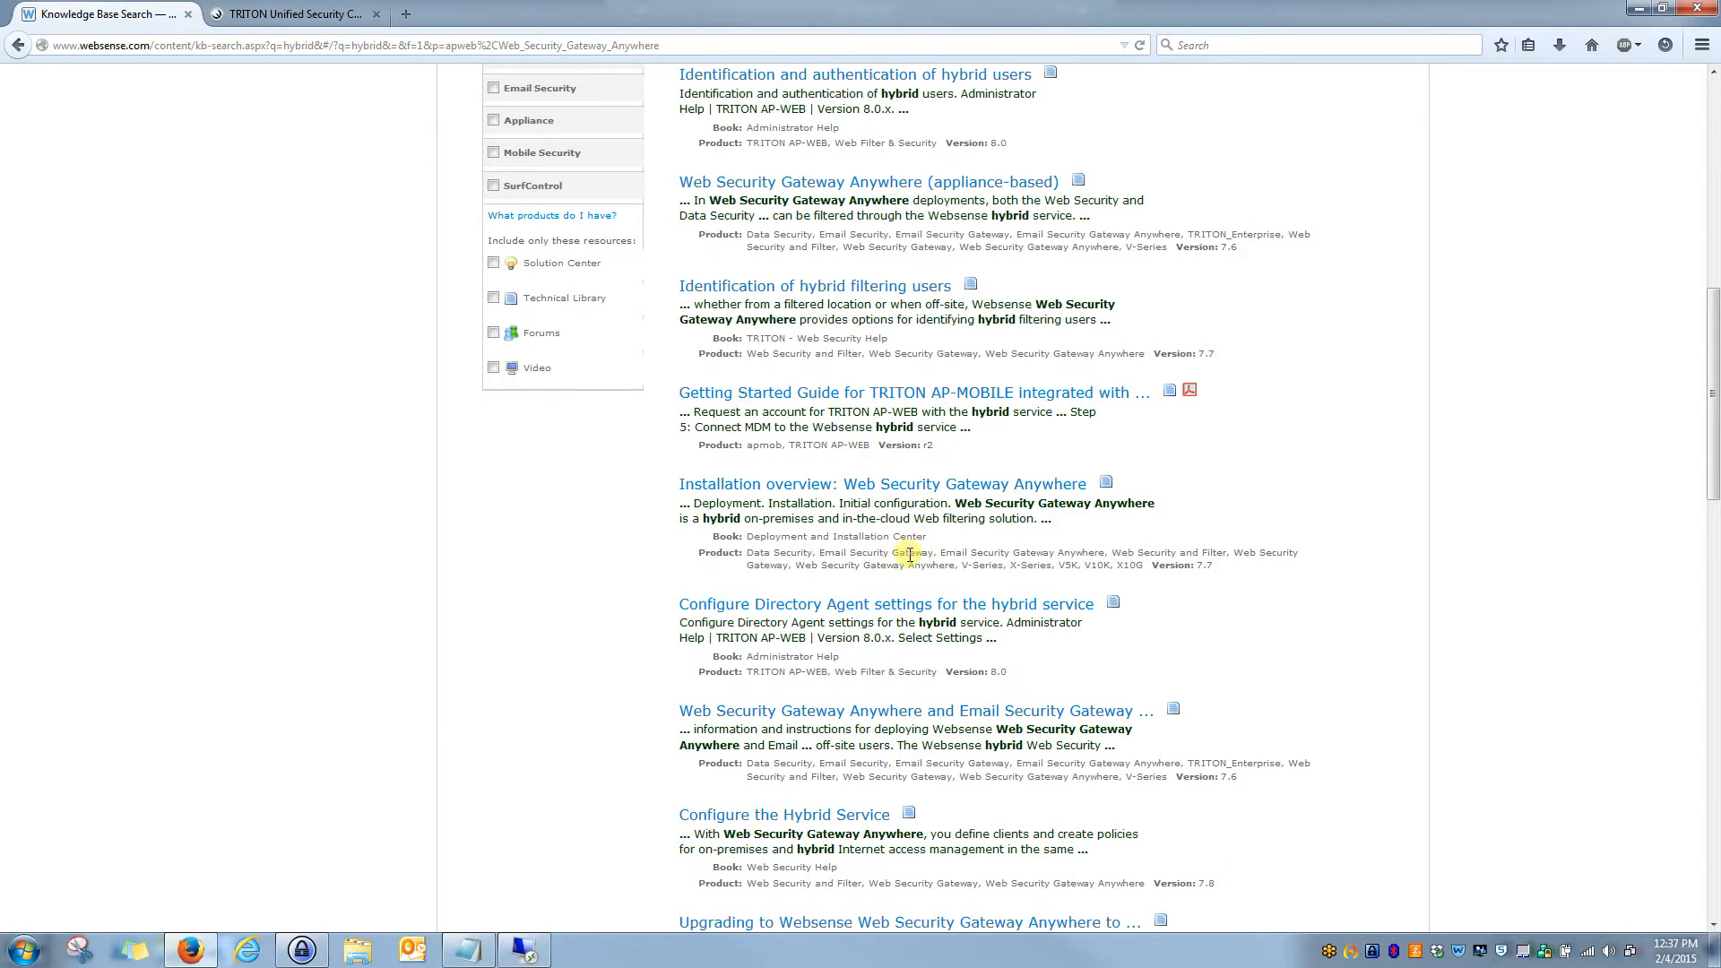
scroll(910, 555, "down", 4)
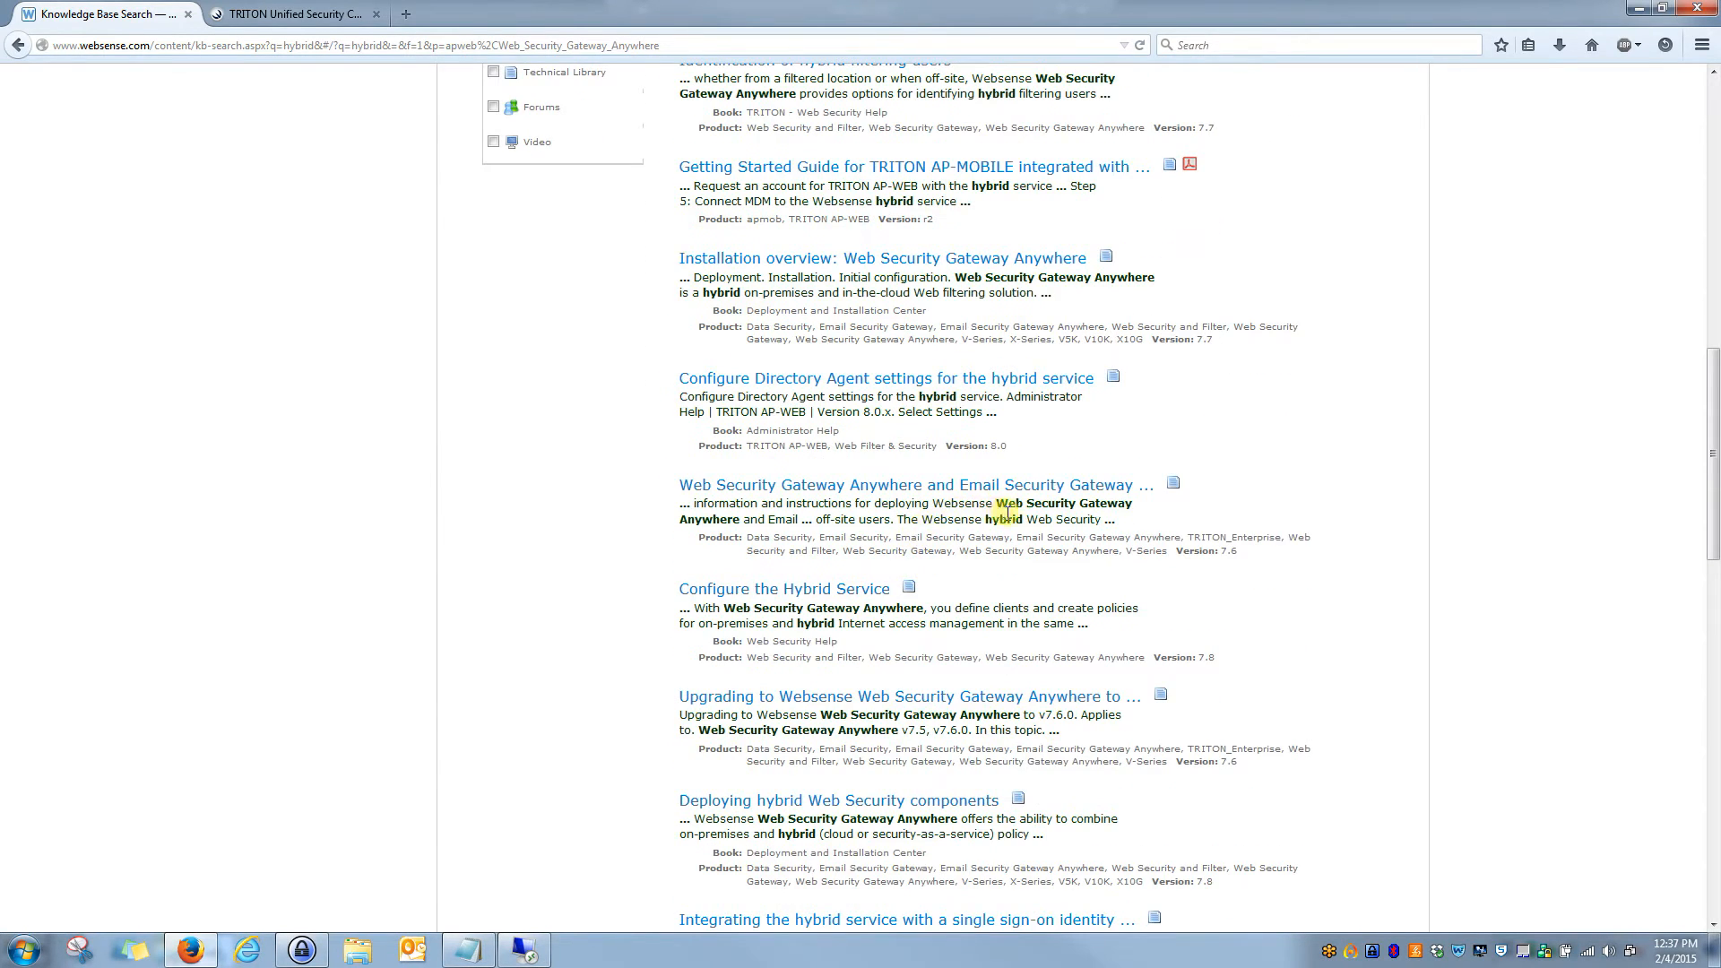
scroll(891, 469, "up", 8)
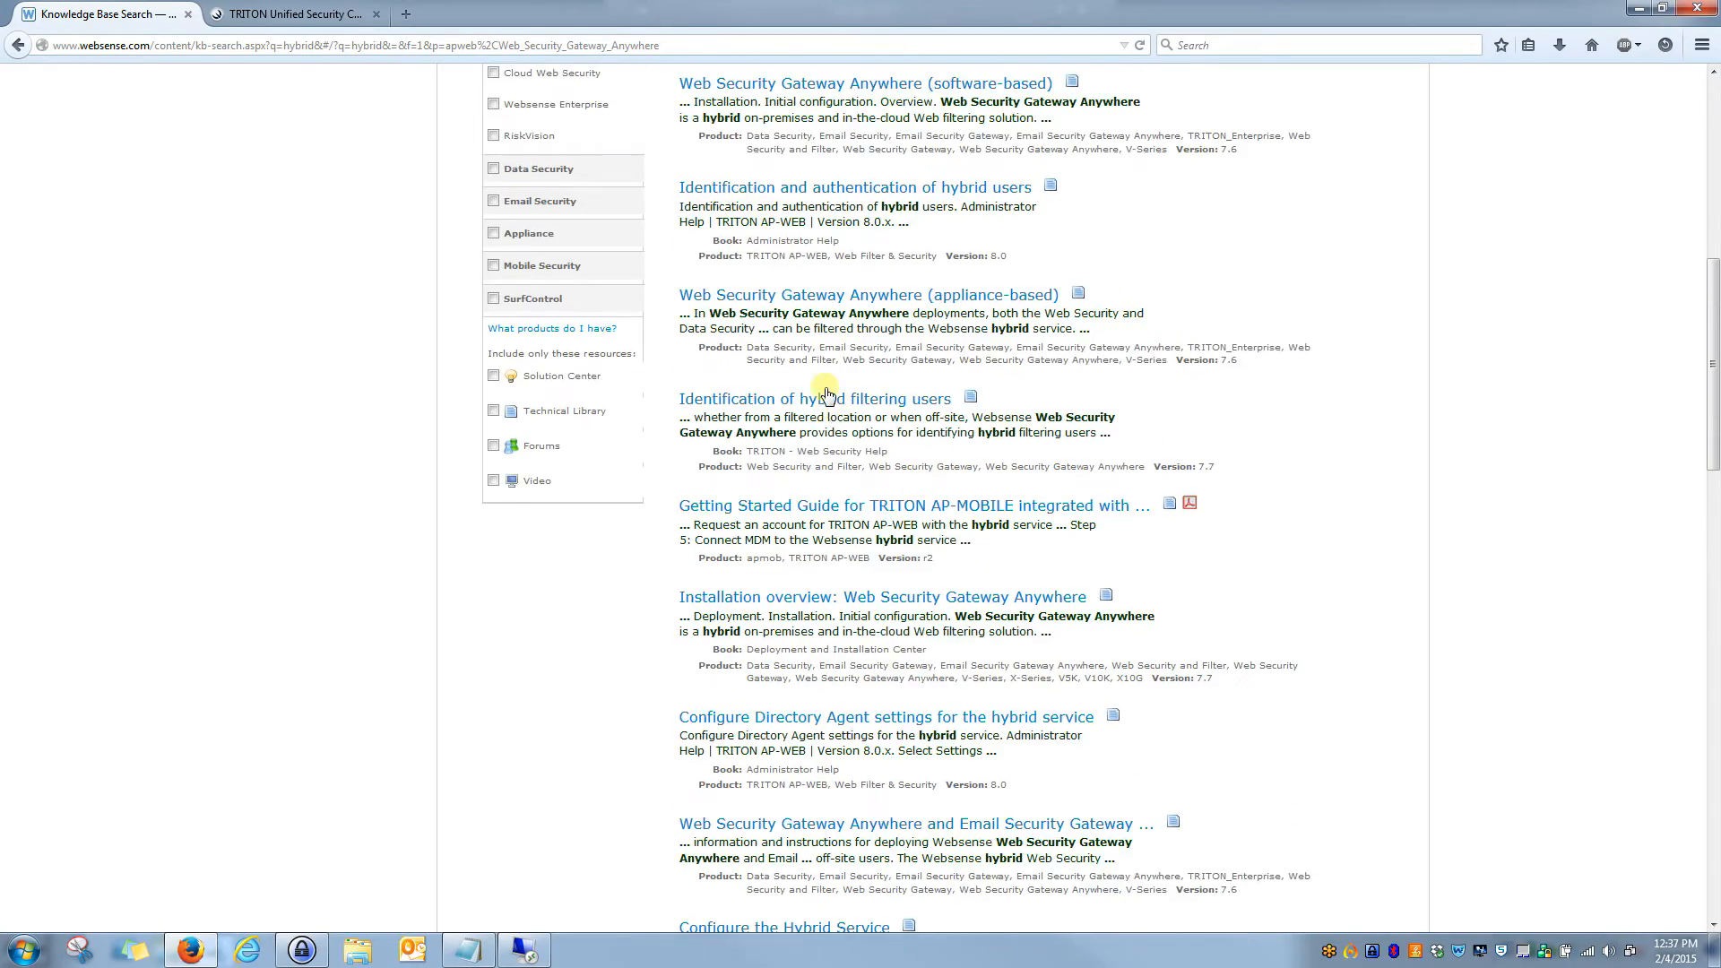
scroll(825, 394, "up", 9)
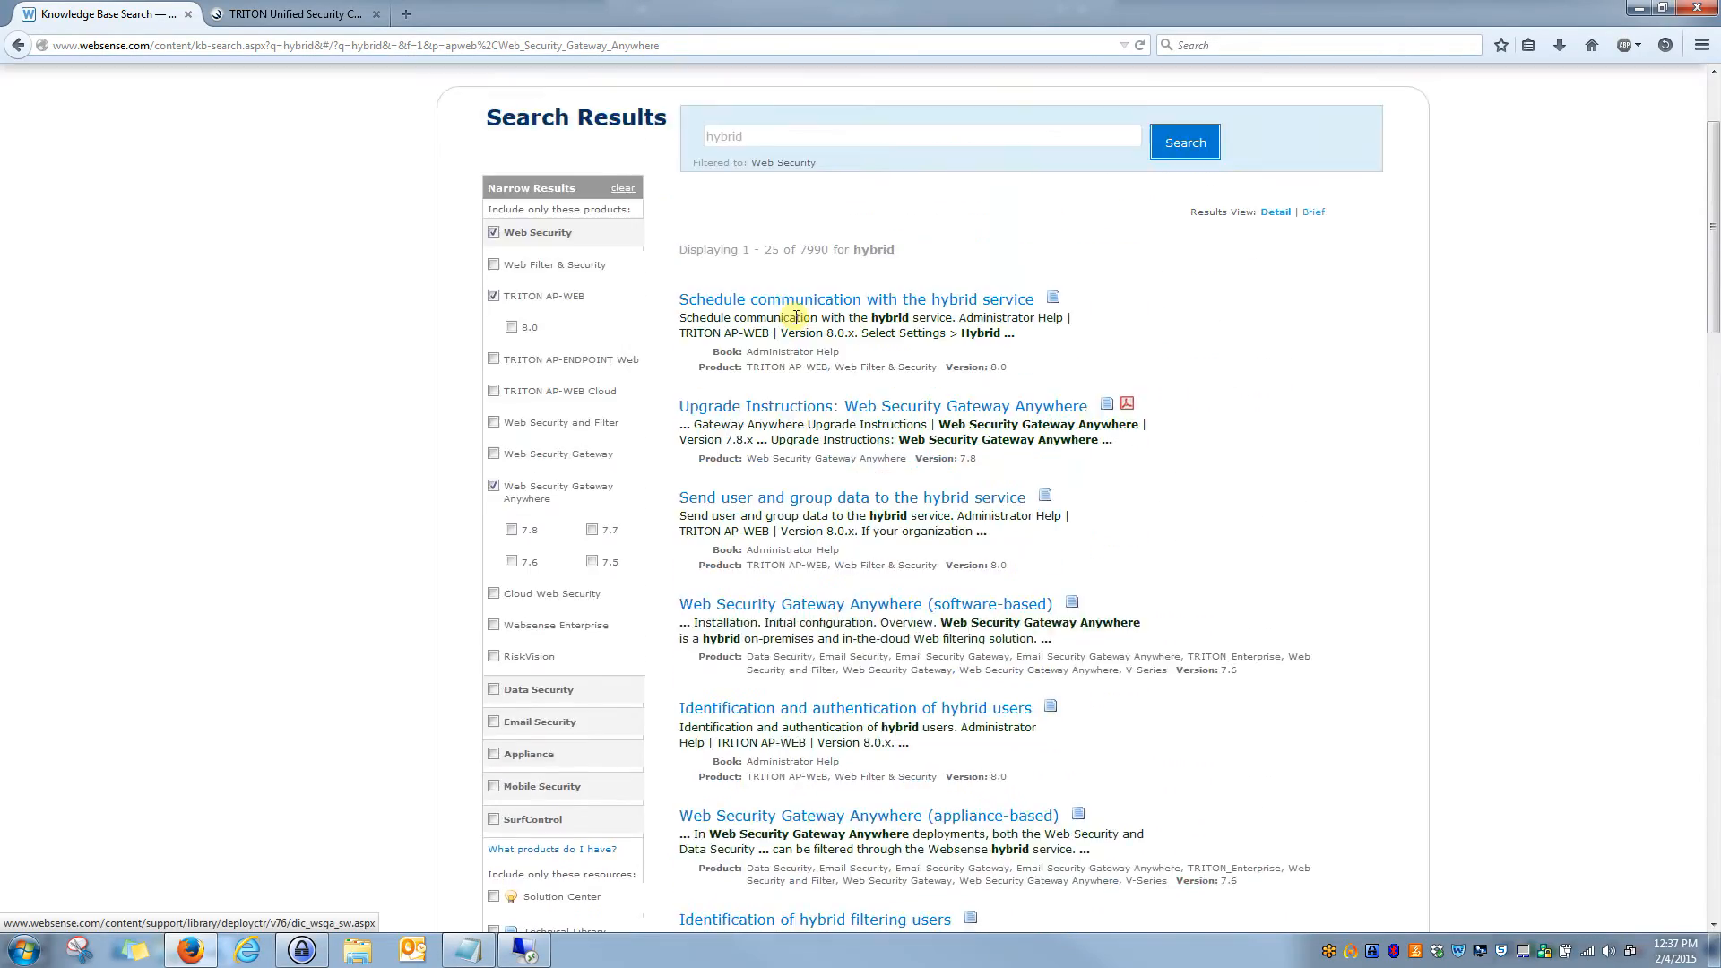
scroll(815, 410, "down", 8)
scroll(811, 448, "down", 6)
scroll(784, 627, "down", 2)
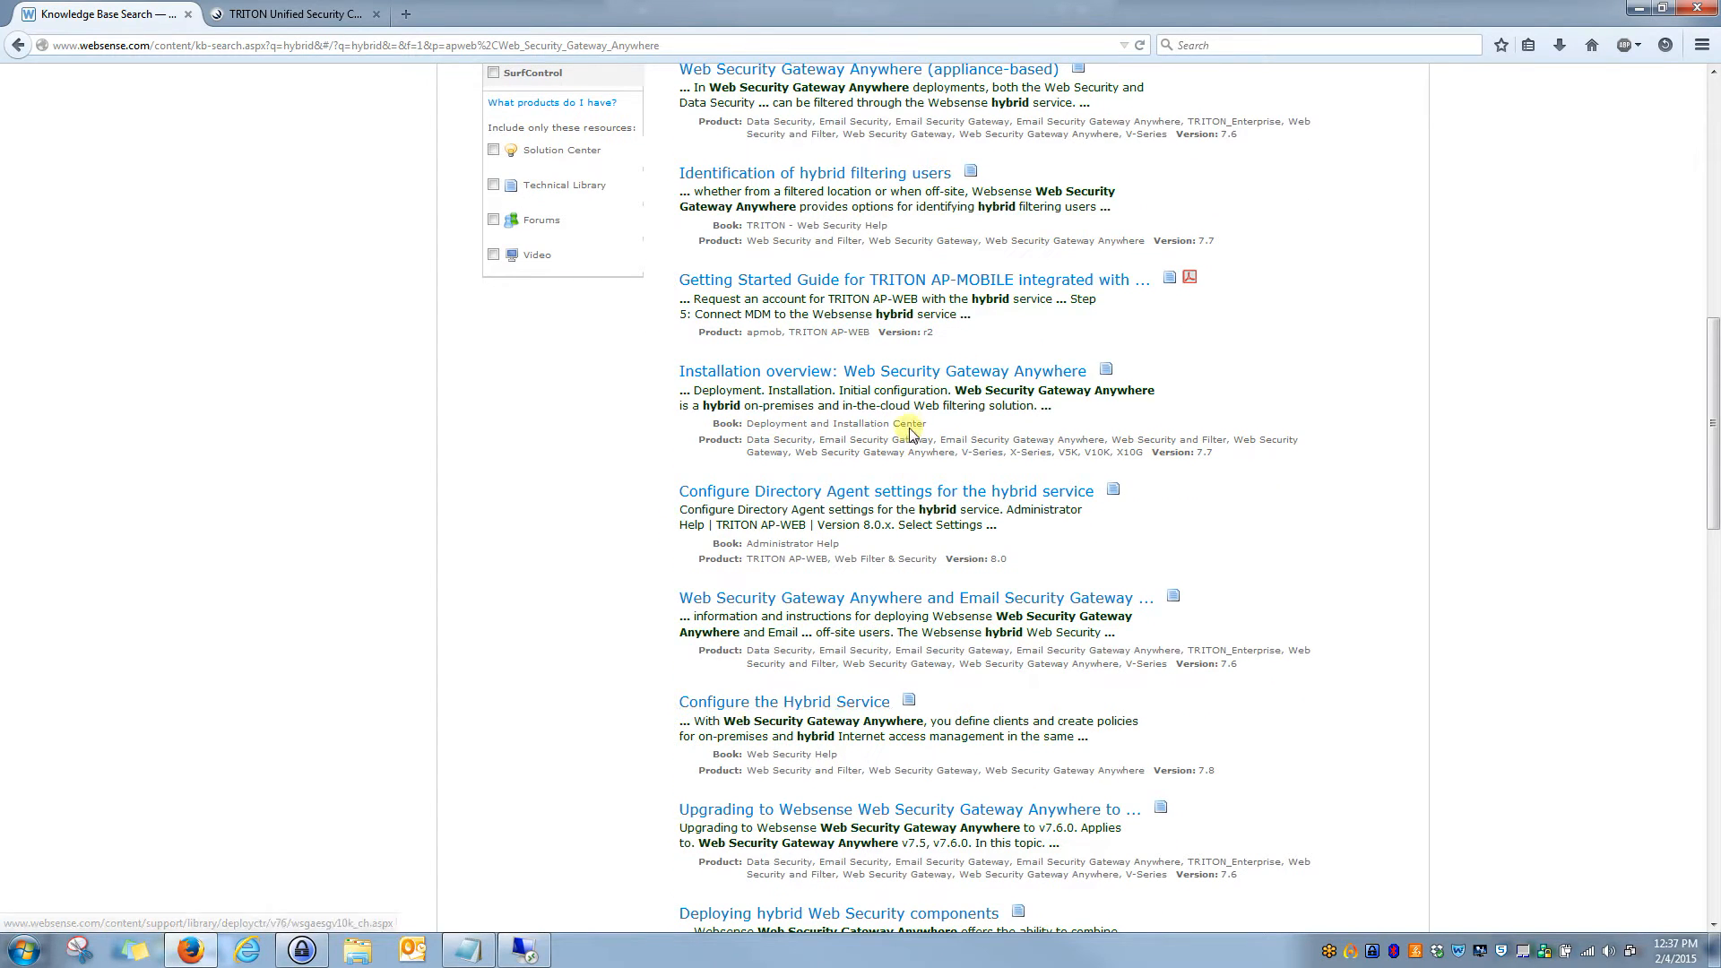
scroll(908, 385, "up", 12)
scroll(903, 306, "up", 4)
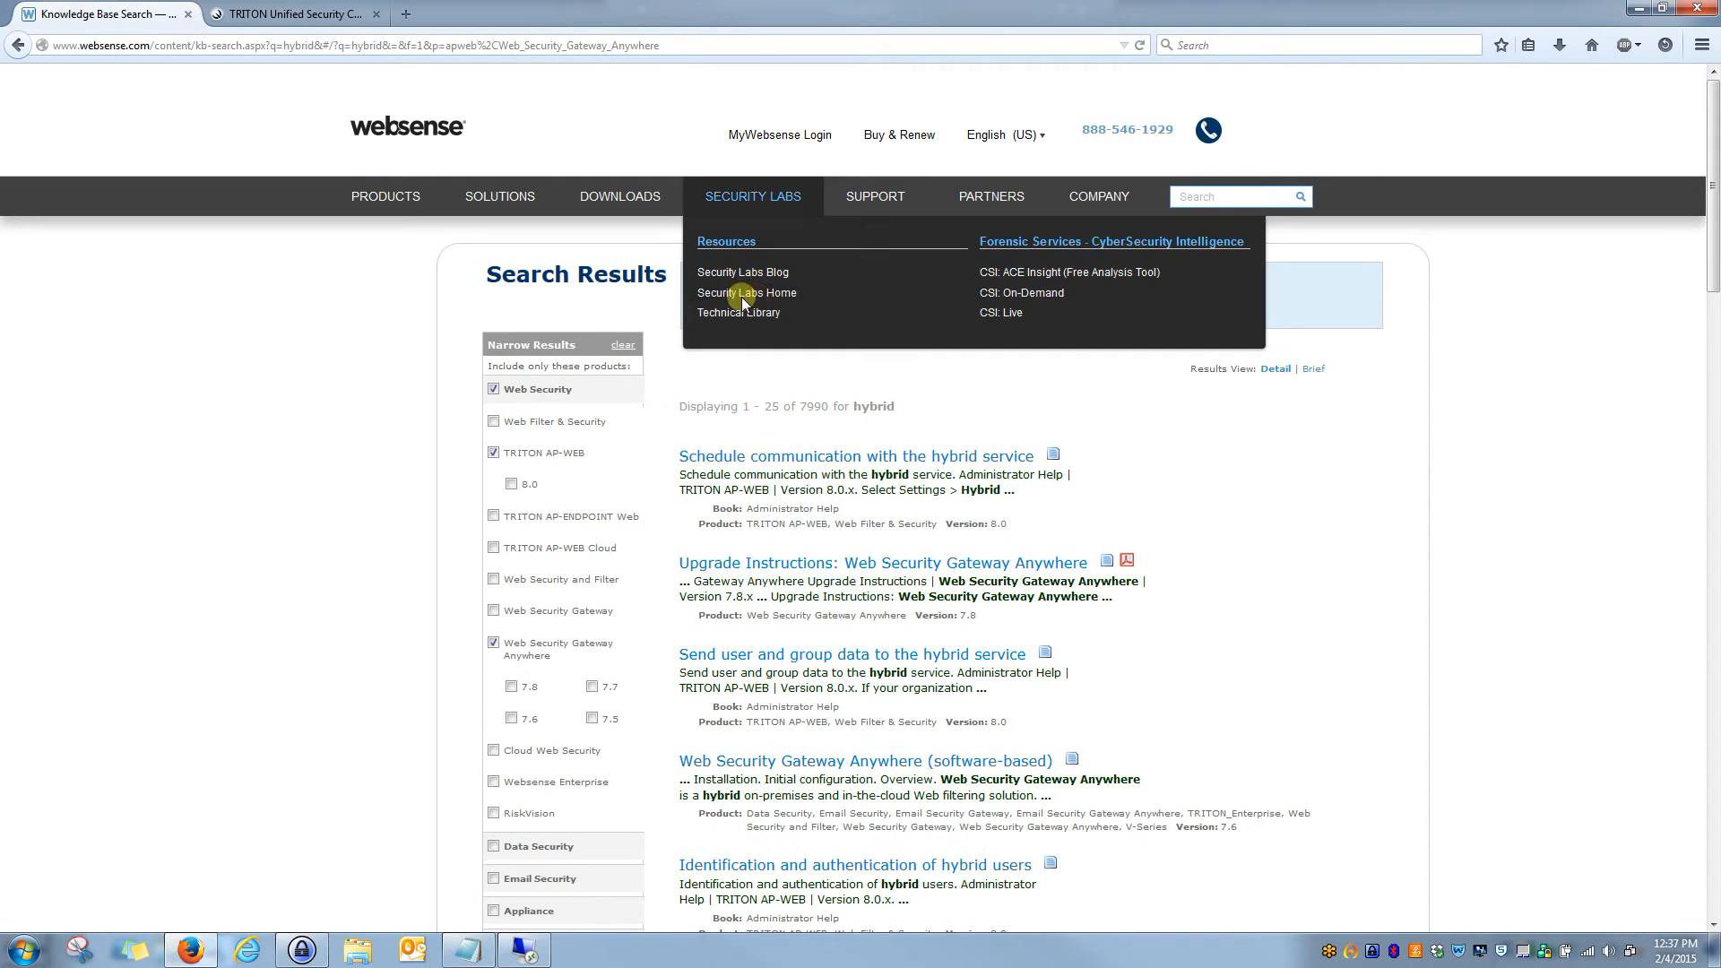
- Search the knowledge base for "configure hybrid" and open the version 7.8 article "Configure the Hybrid Service"
left_click(709, 293)
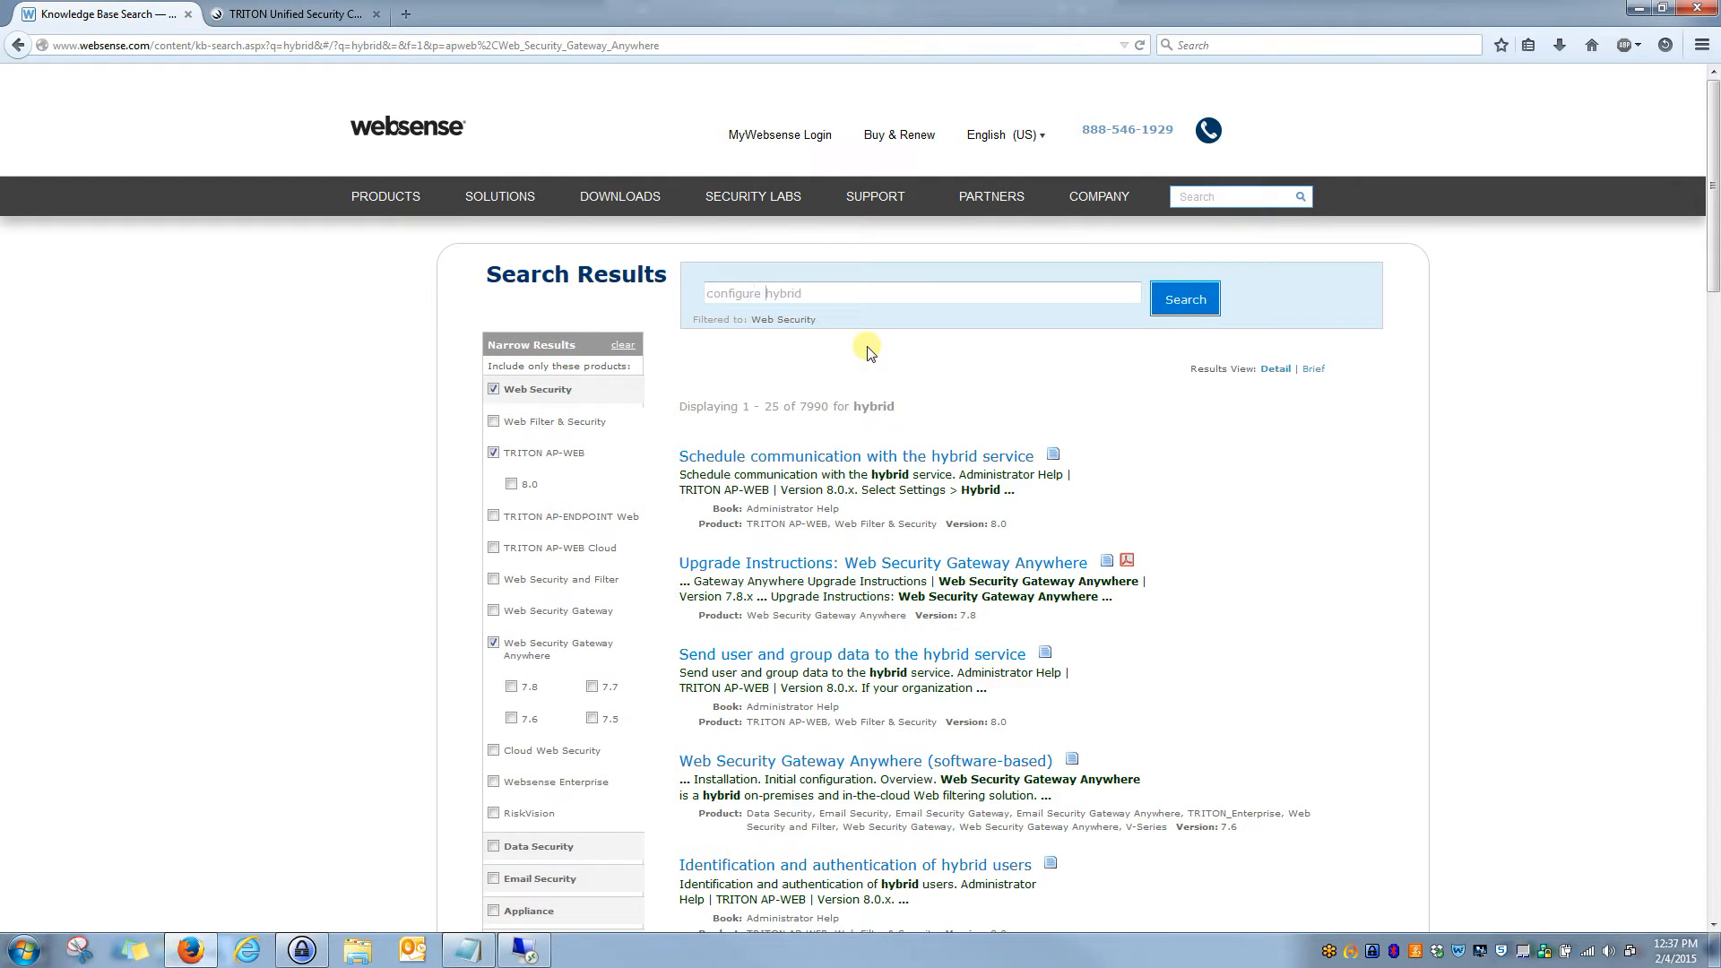
left_click(1189, 301)
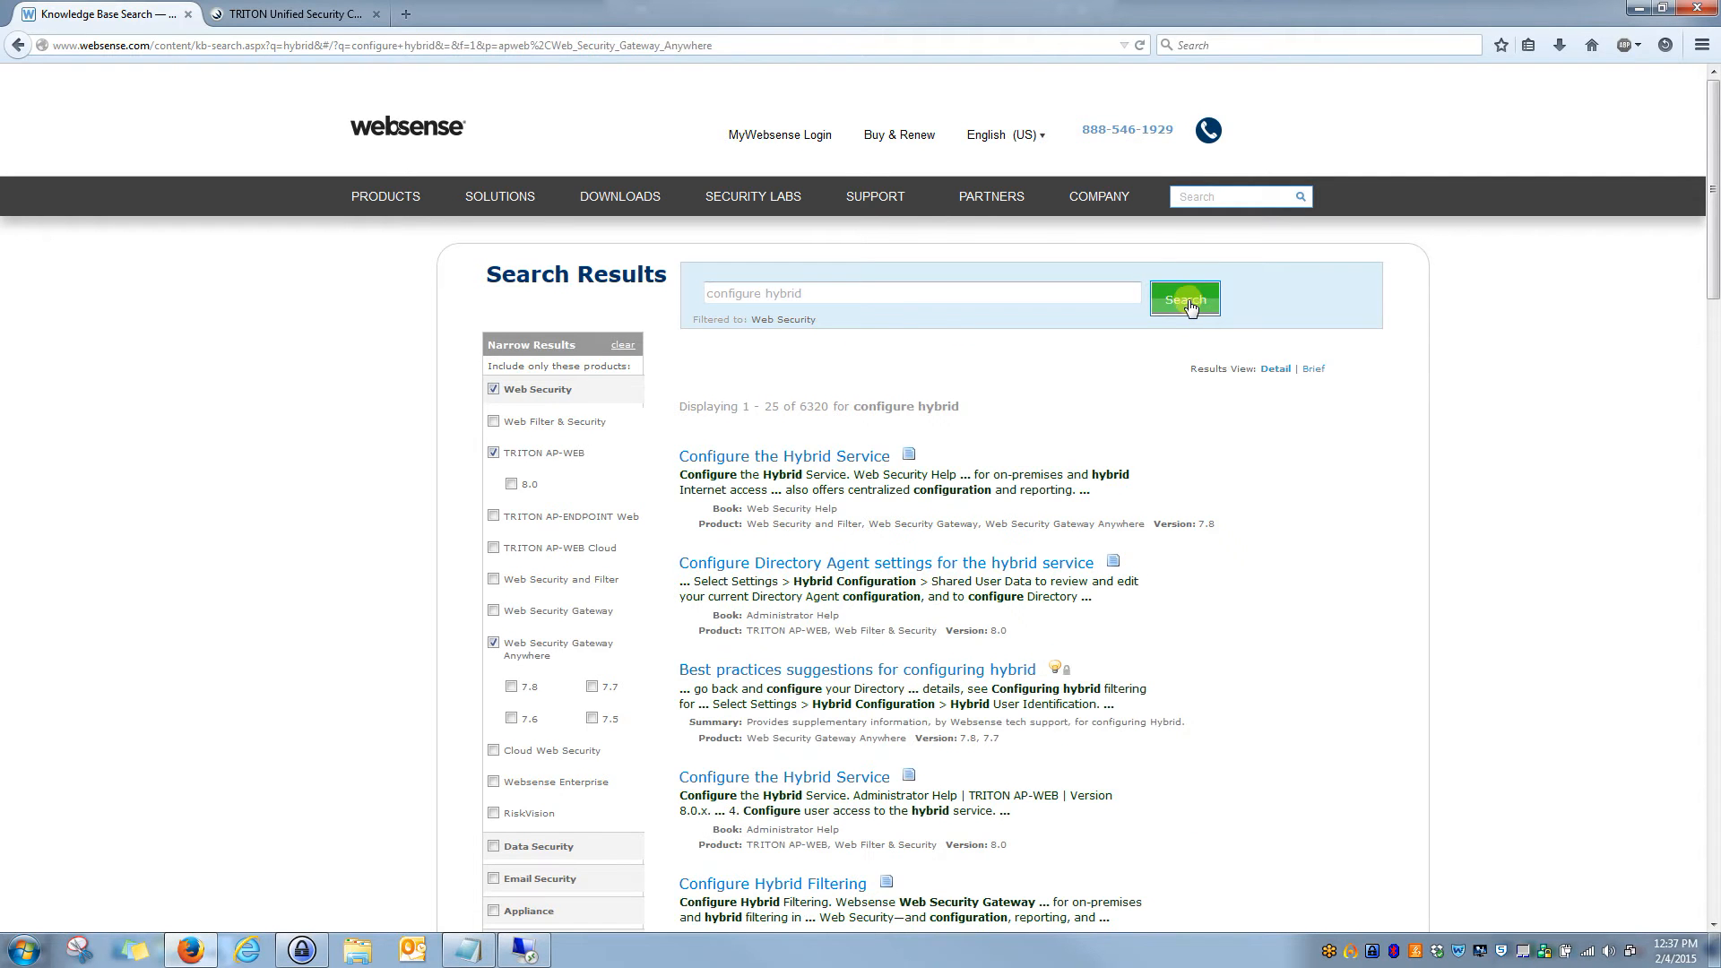
left_click(763, 457)
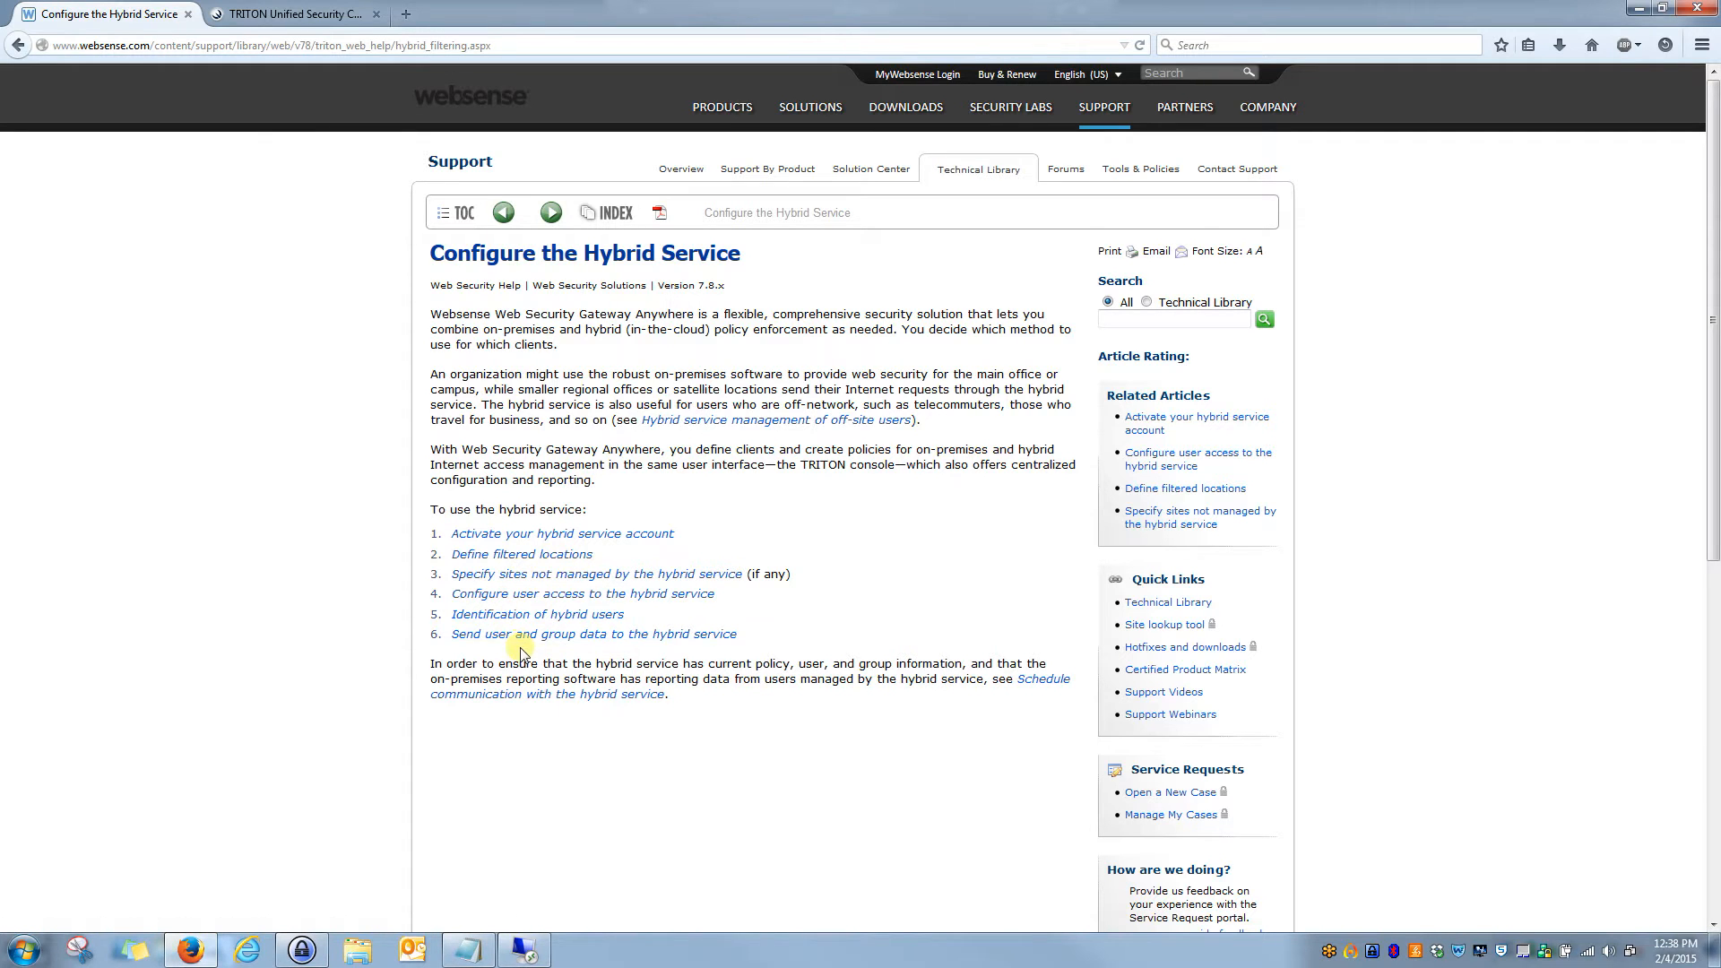
- Return to the results, search for "best practices hybrid" and open the article "Best practices suggestions for configuring hybrid"
left_click(18, 45)
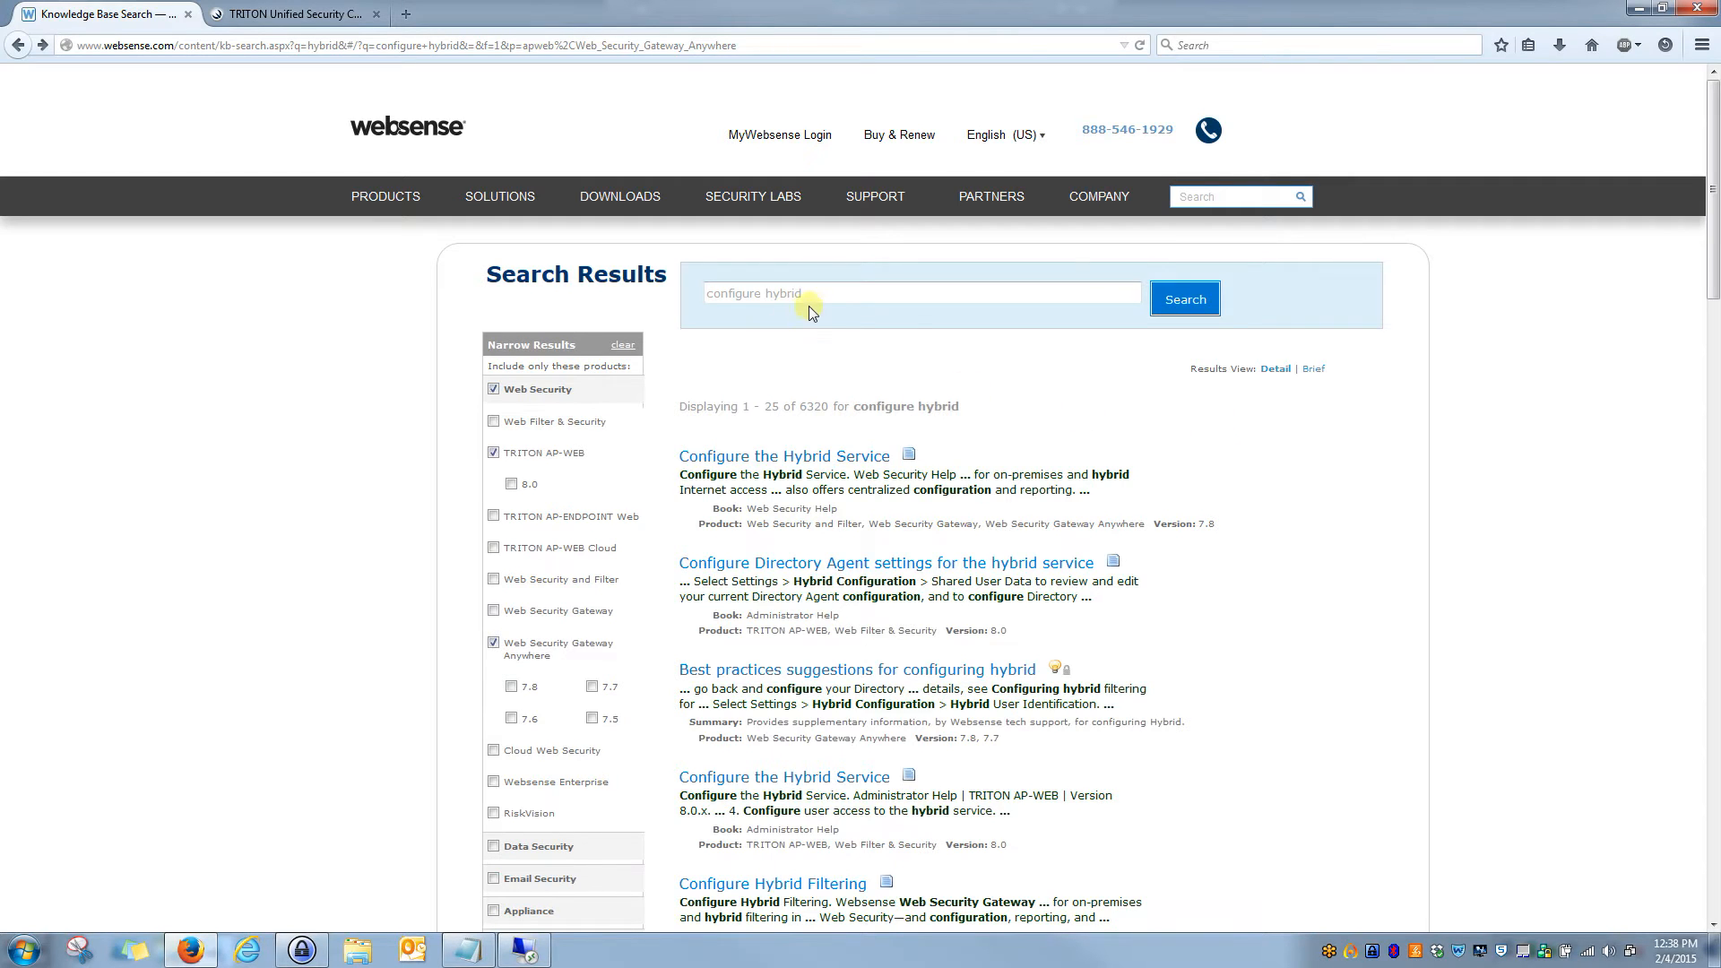
left_click_drag(804, 294, 677, 297)
type("best practices hybrid")
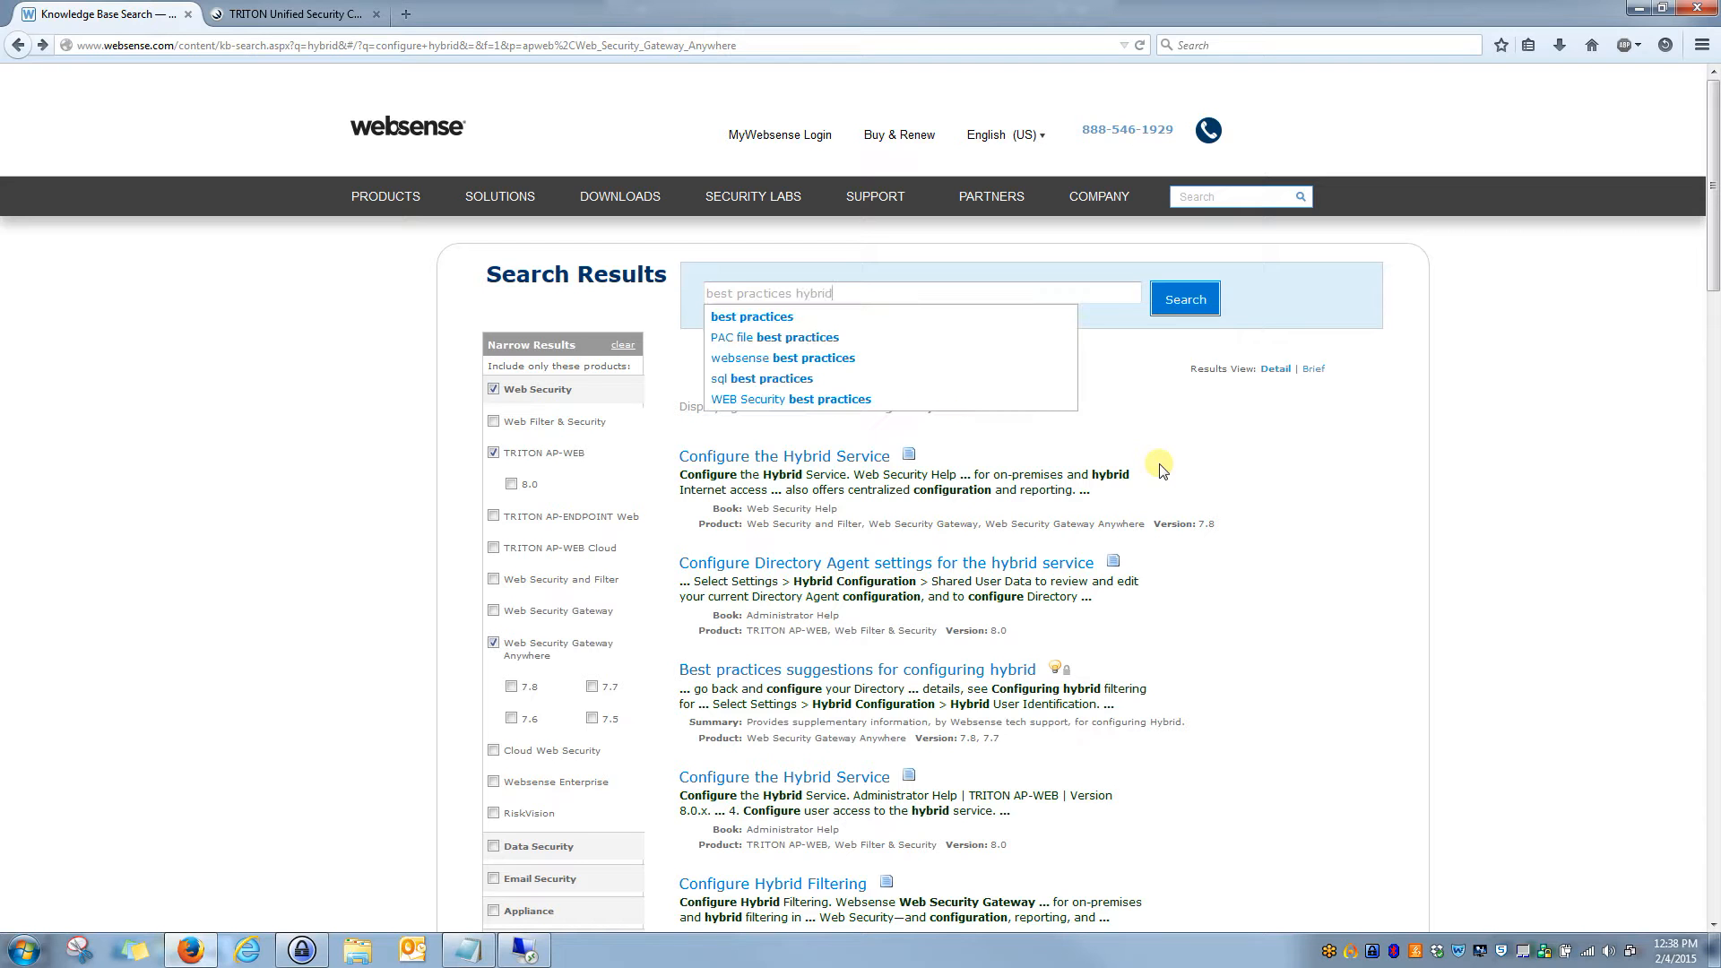
left_click(1193, 299)
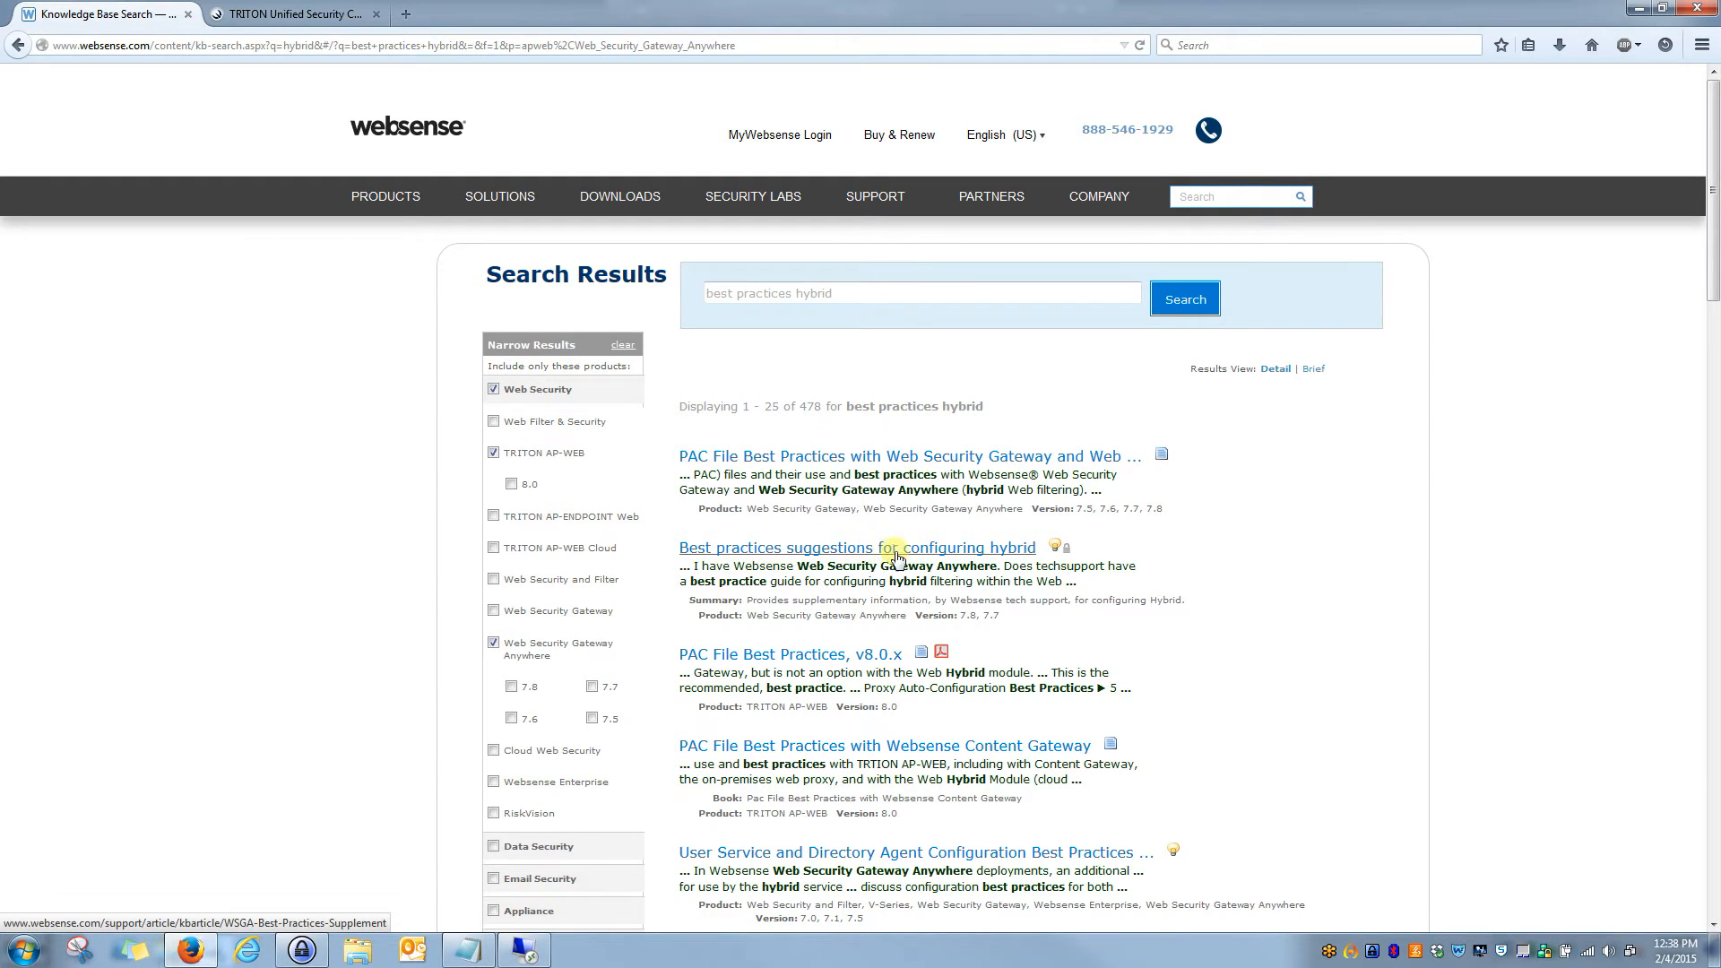
left_click(943, 548)
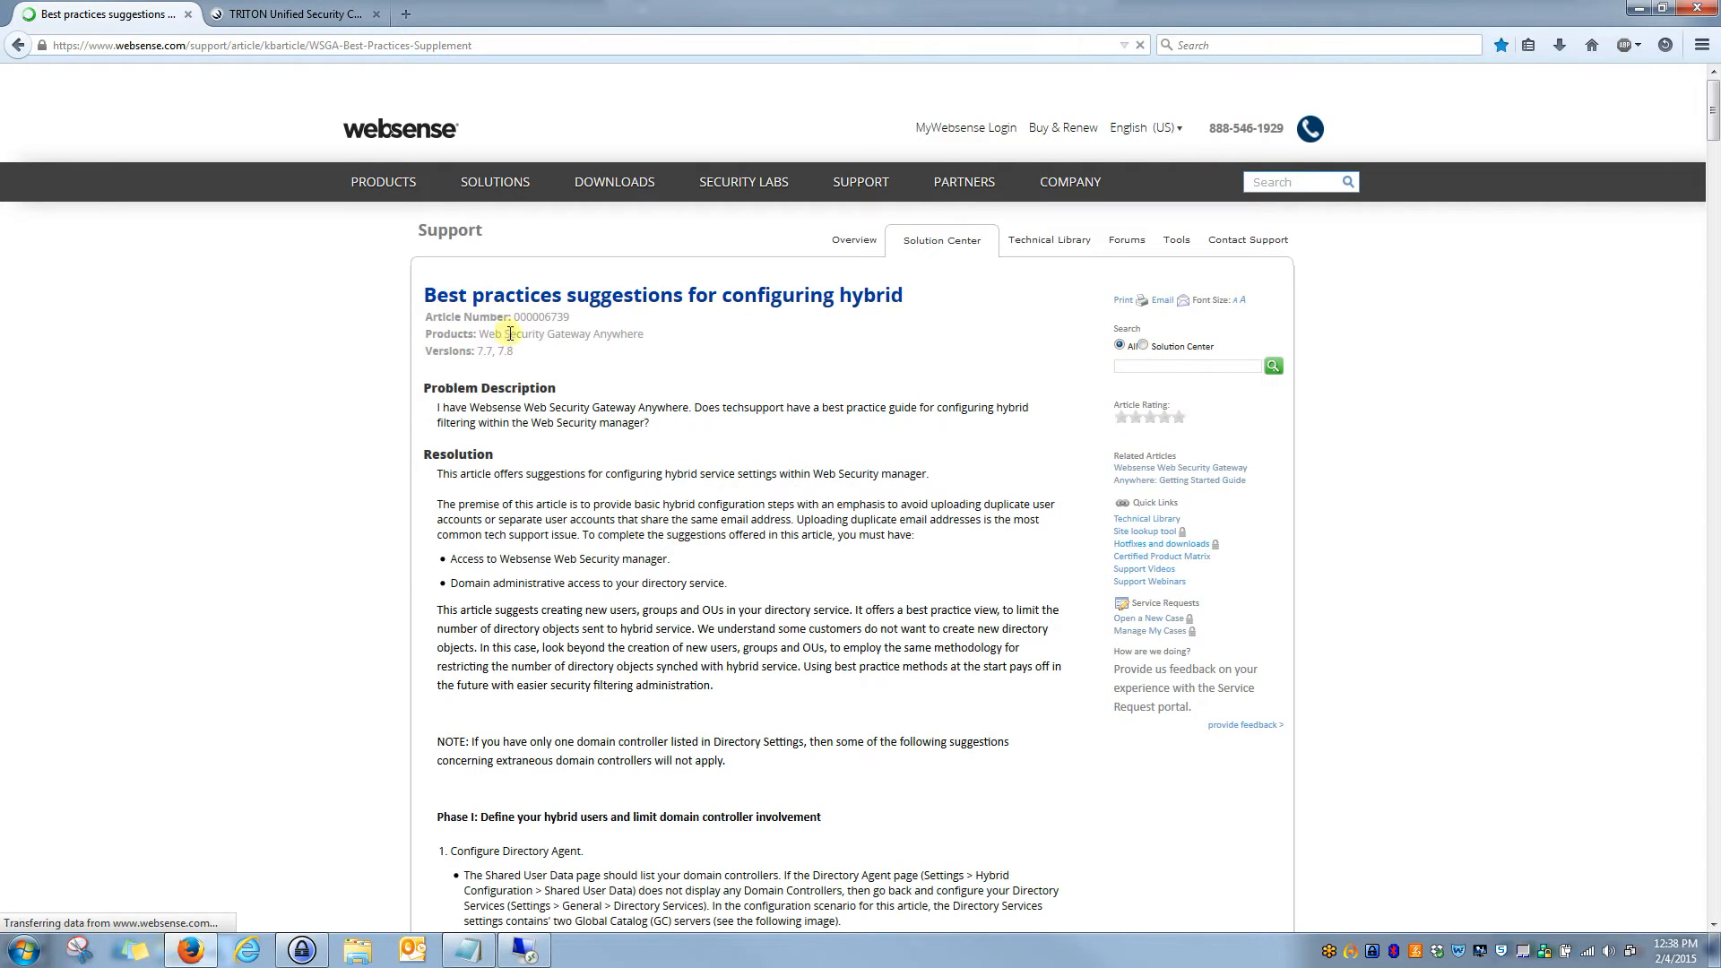
- Read through the best practices article, examining its Phase I steps for Directory Agent and domain controllers
scroll(557, 379, "down", 3)
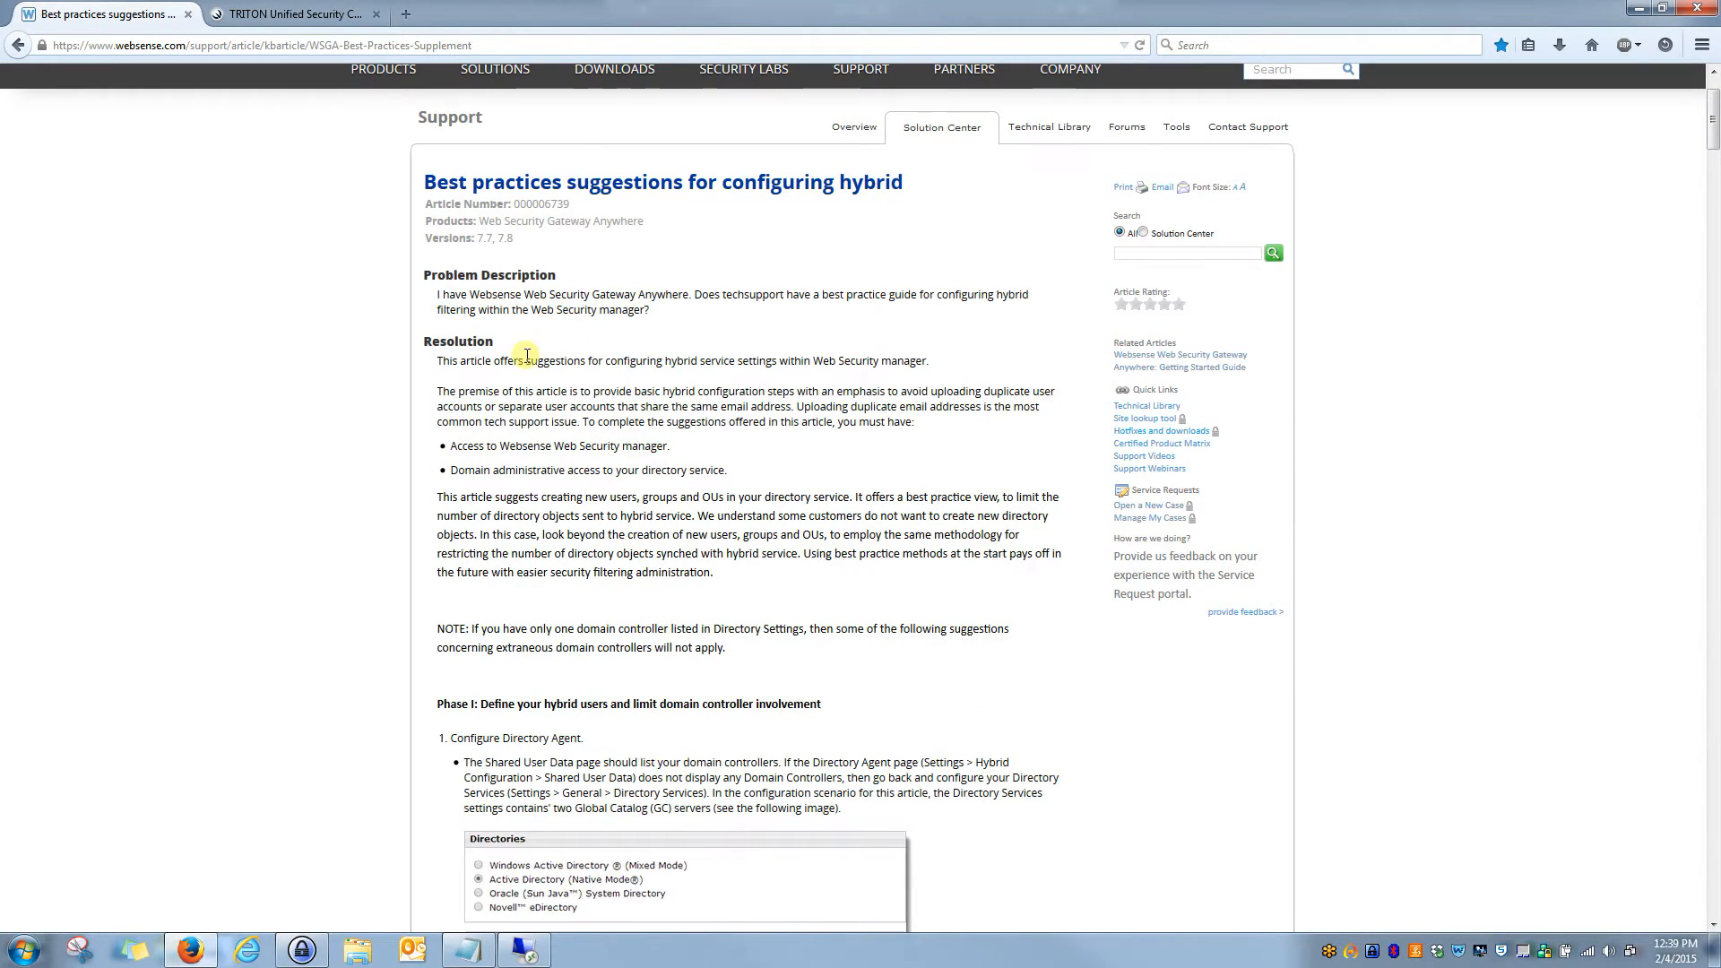
scroll(547, 470, "down", 3)
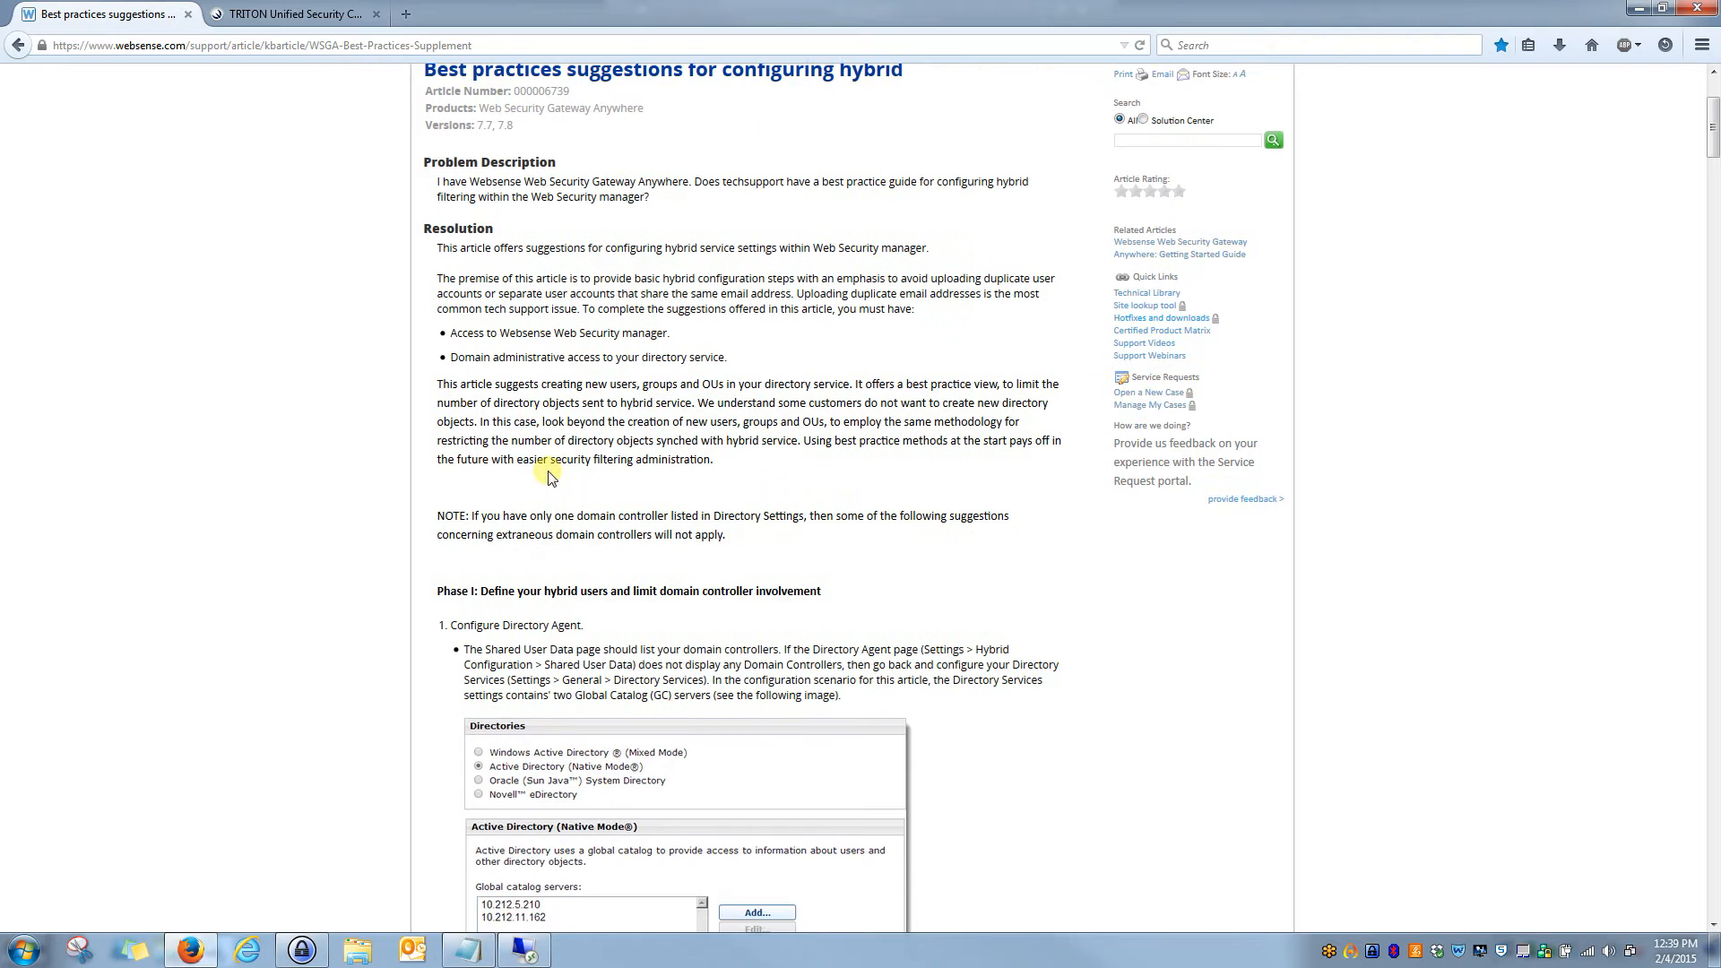
scroll(549, 474, "down", 12)
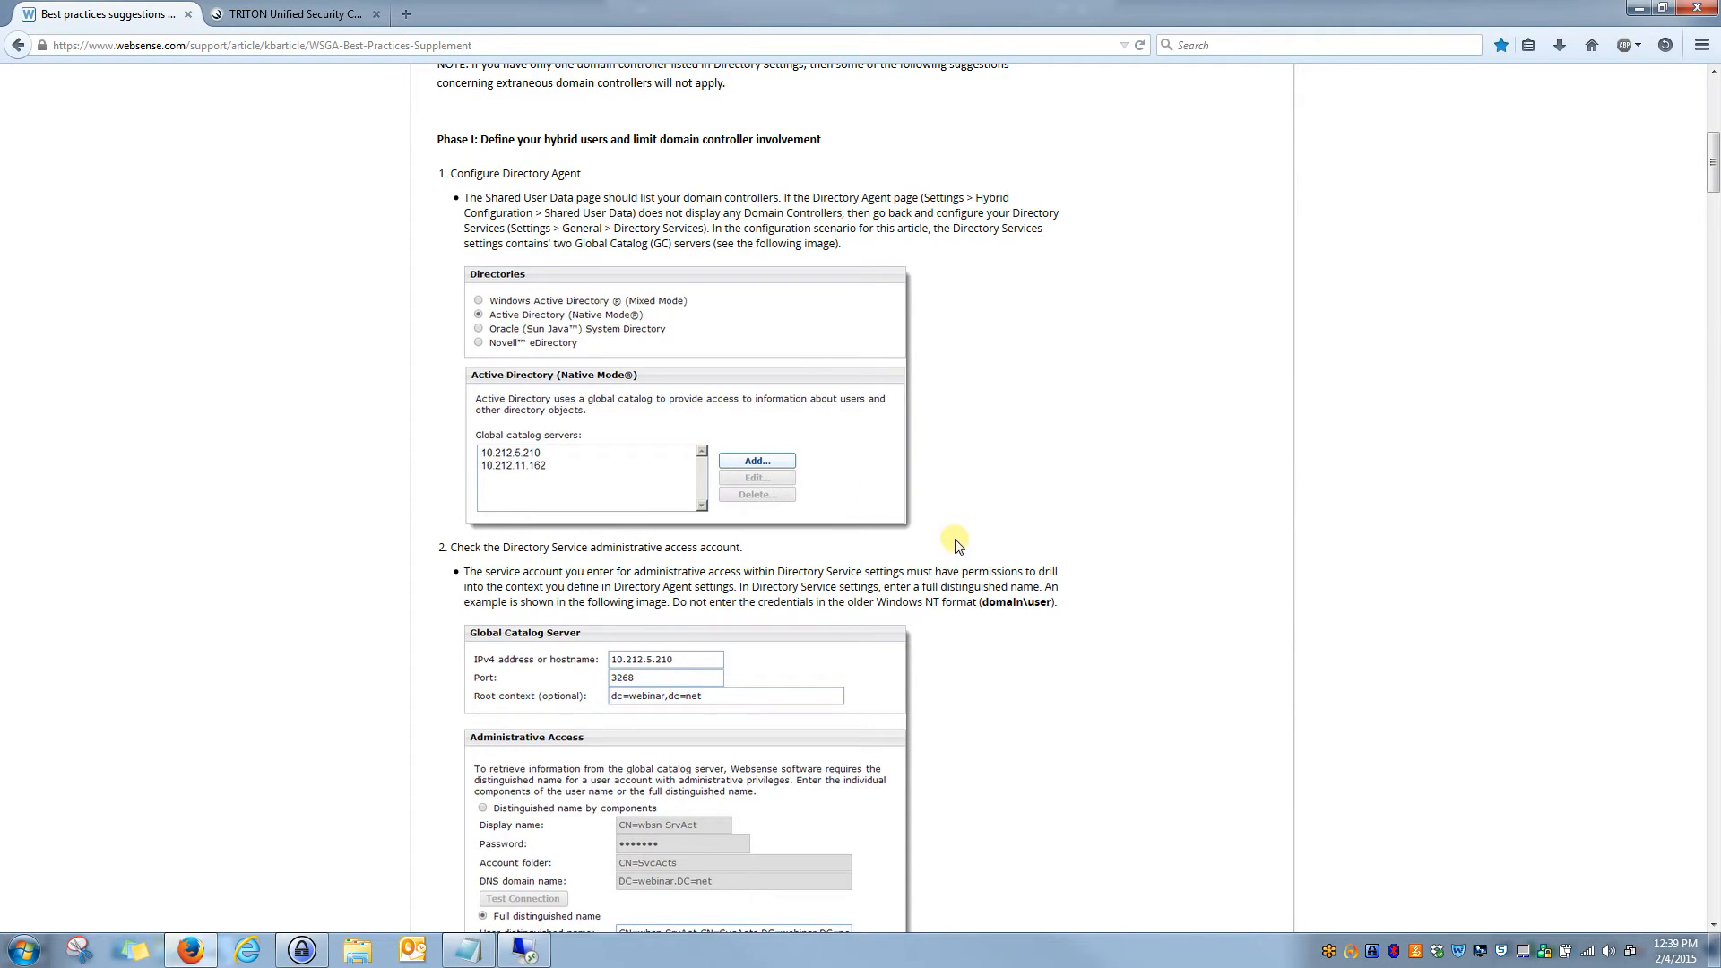
scroll(959, 547, "down", 6)
scroll(960, 547, "down", 2)
scroll(952, 545, "up", 11)
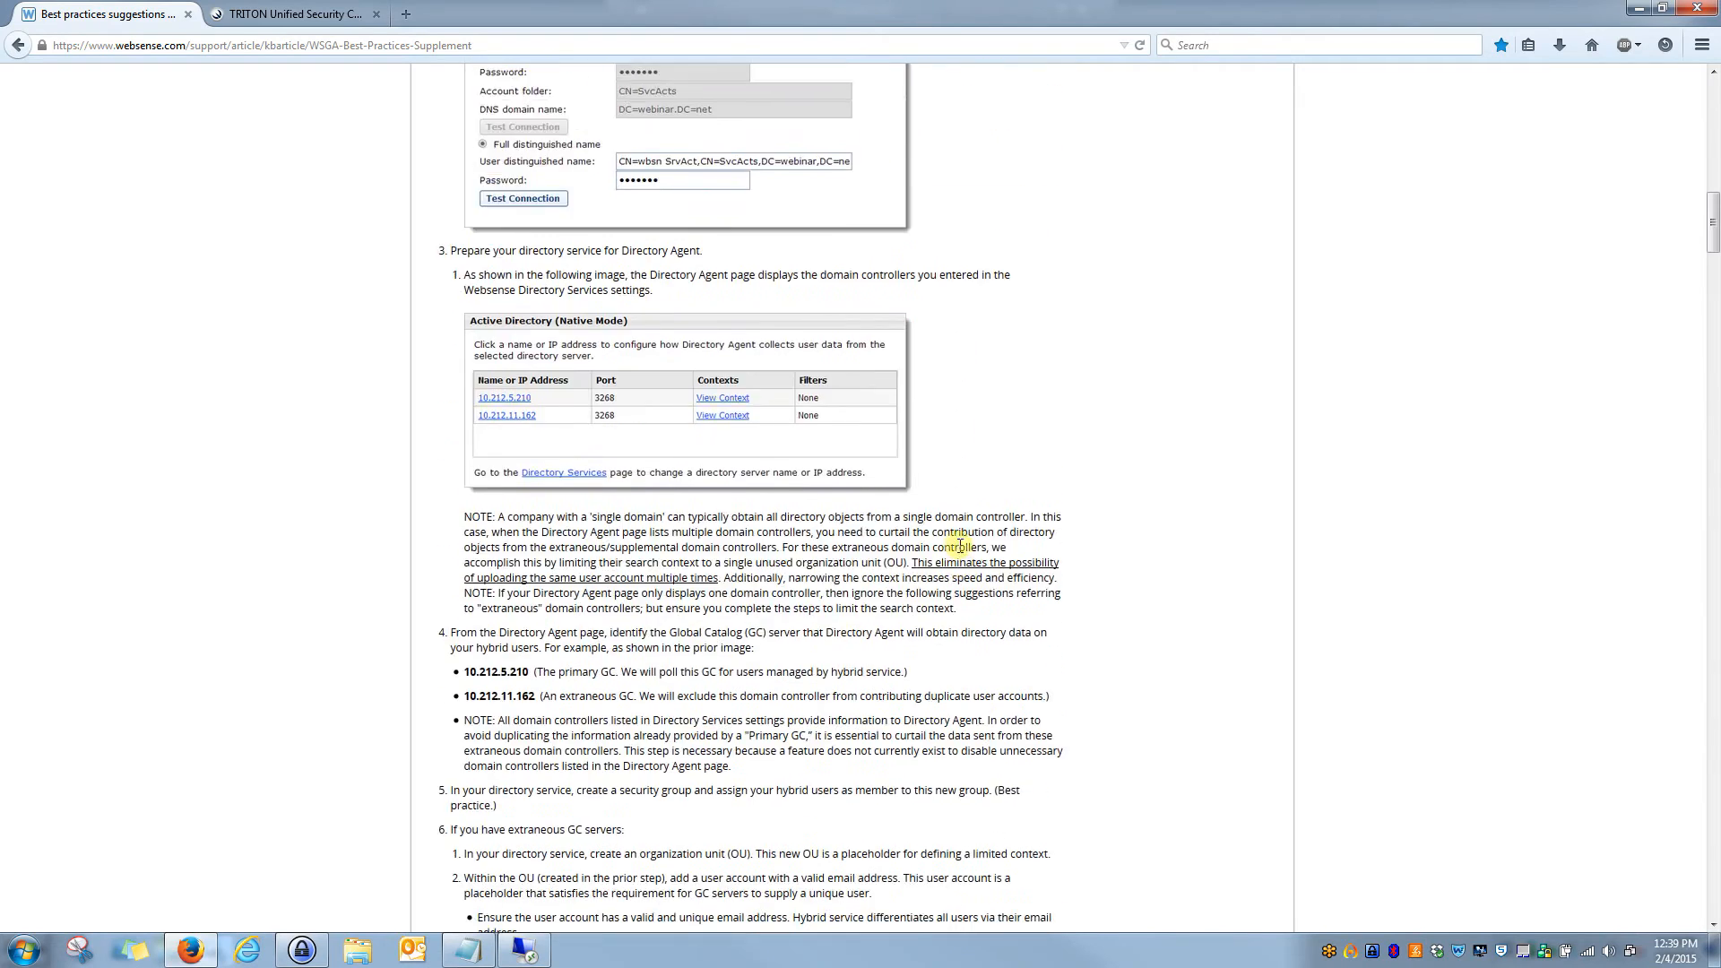
scroll(888, 472, "up", 4)
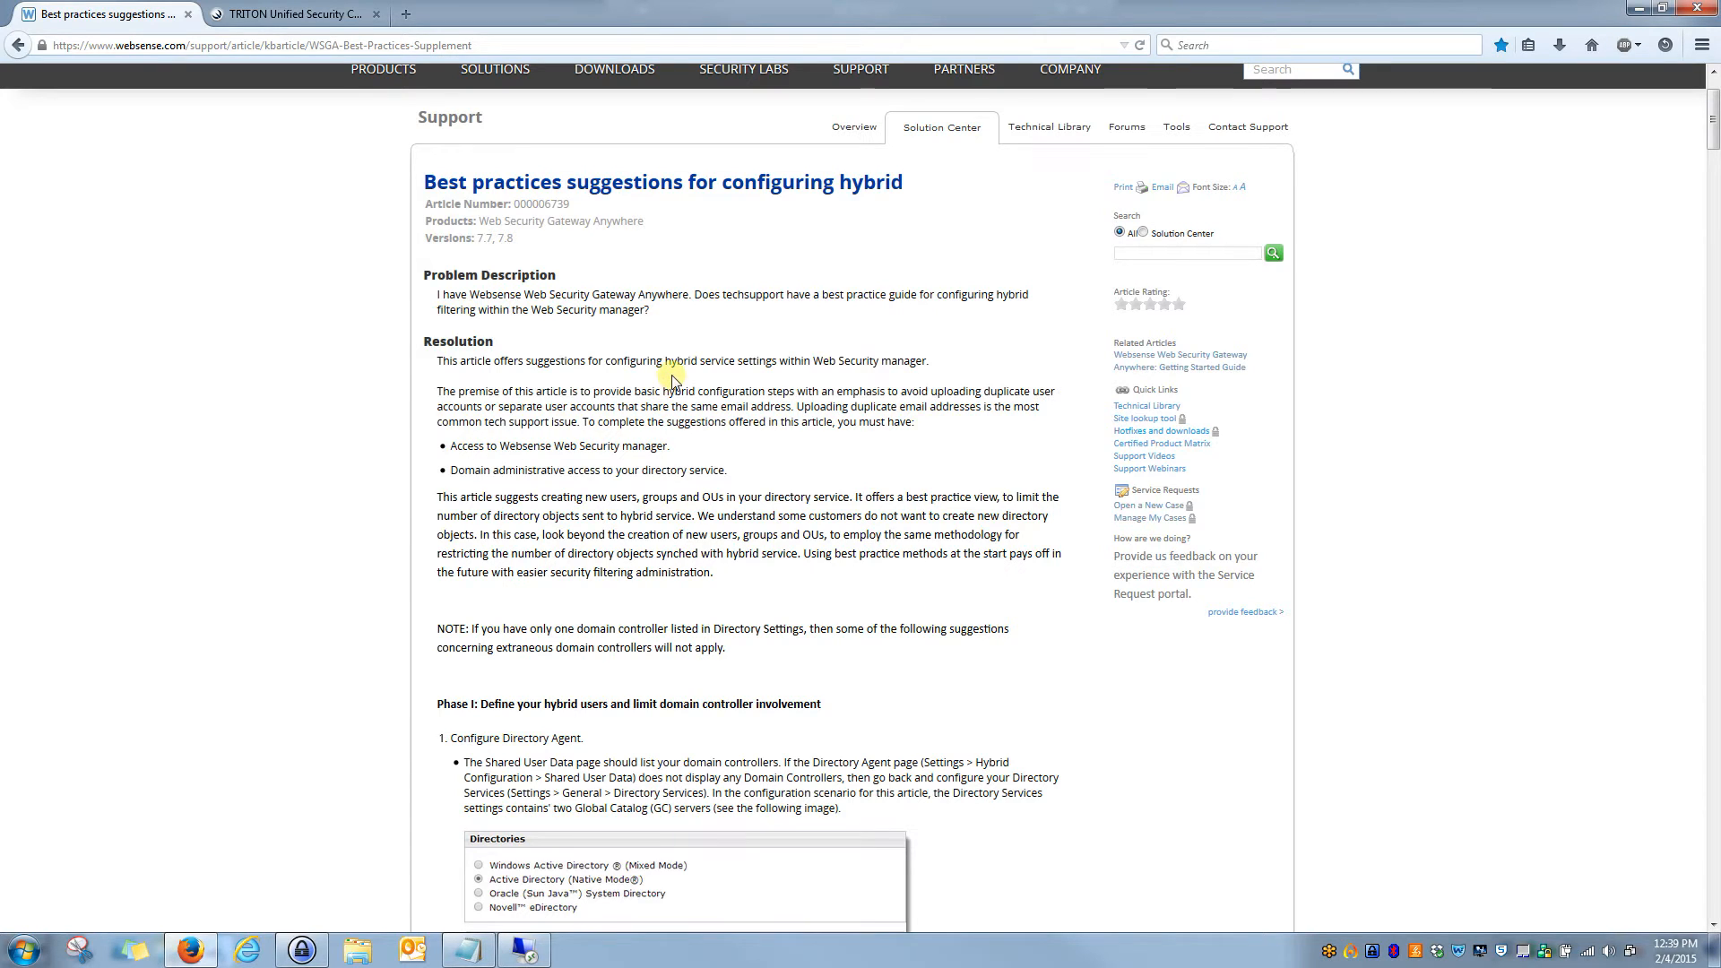
- Leave the article and close the Websense site, keeping only the TRITON Unified Security Center logon page open
left_click(18, 50)
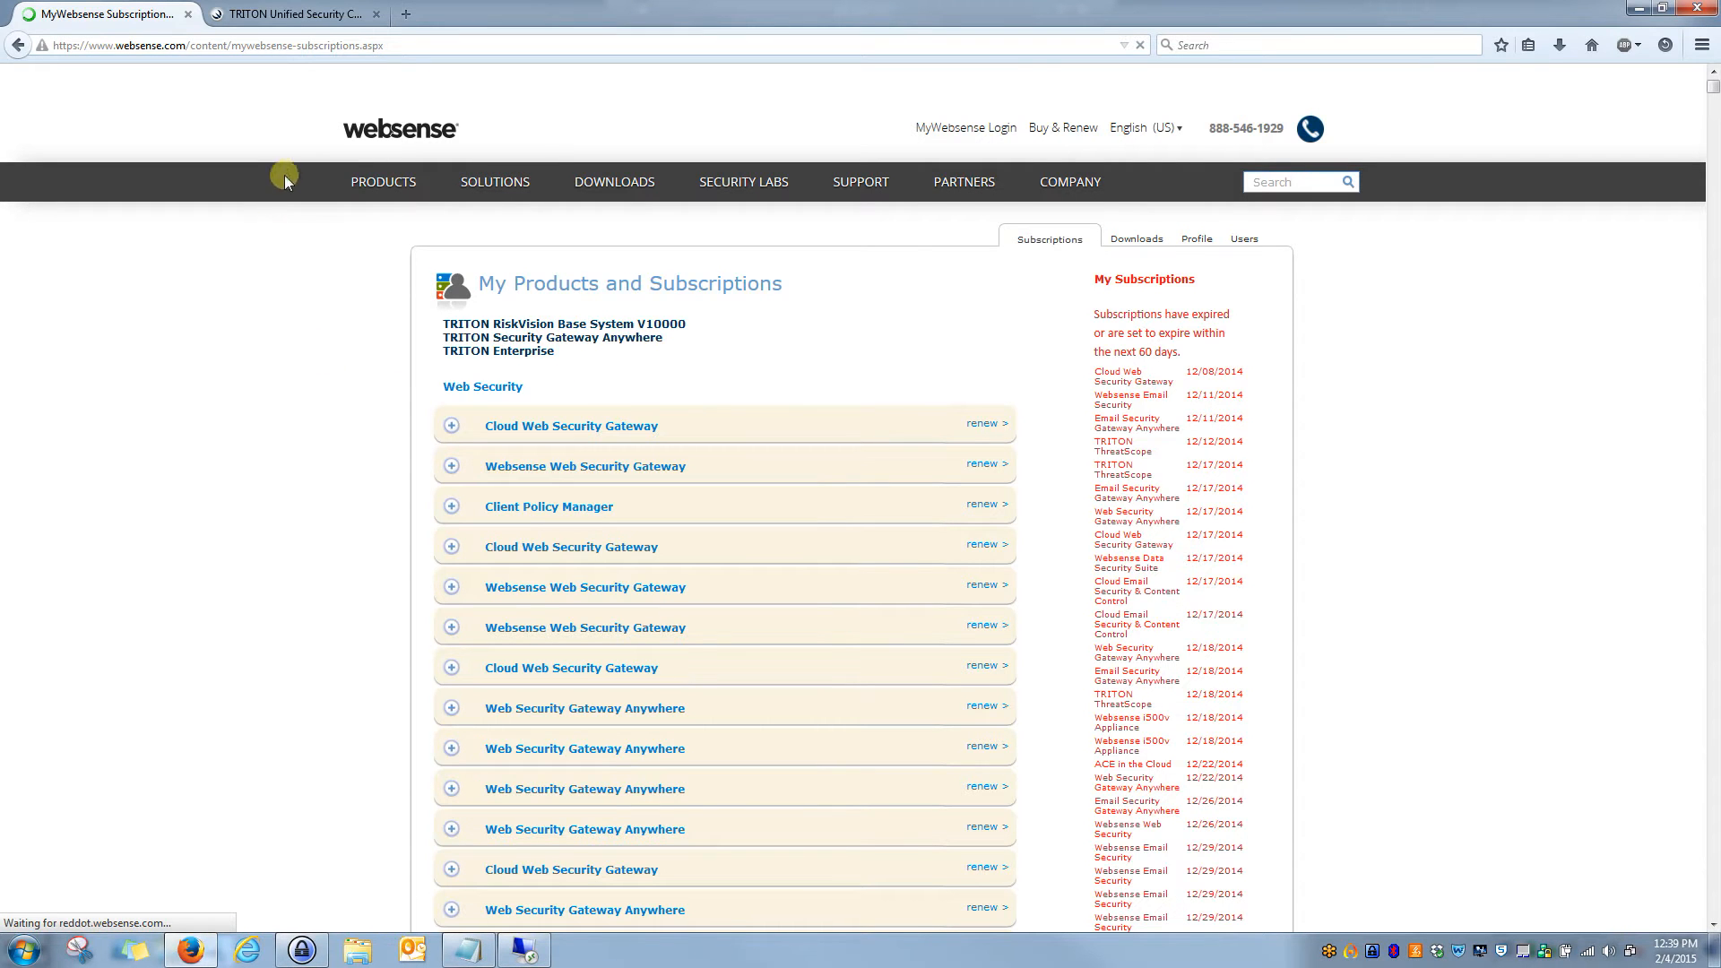
left_click(264, 16)
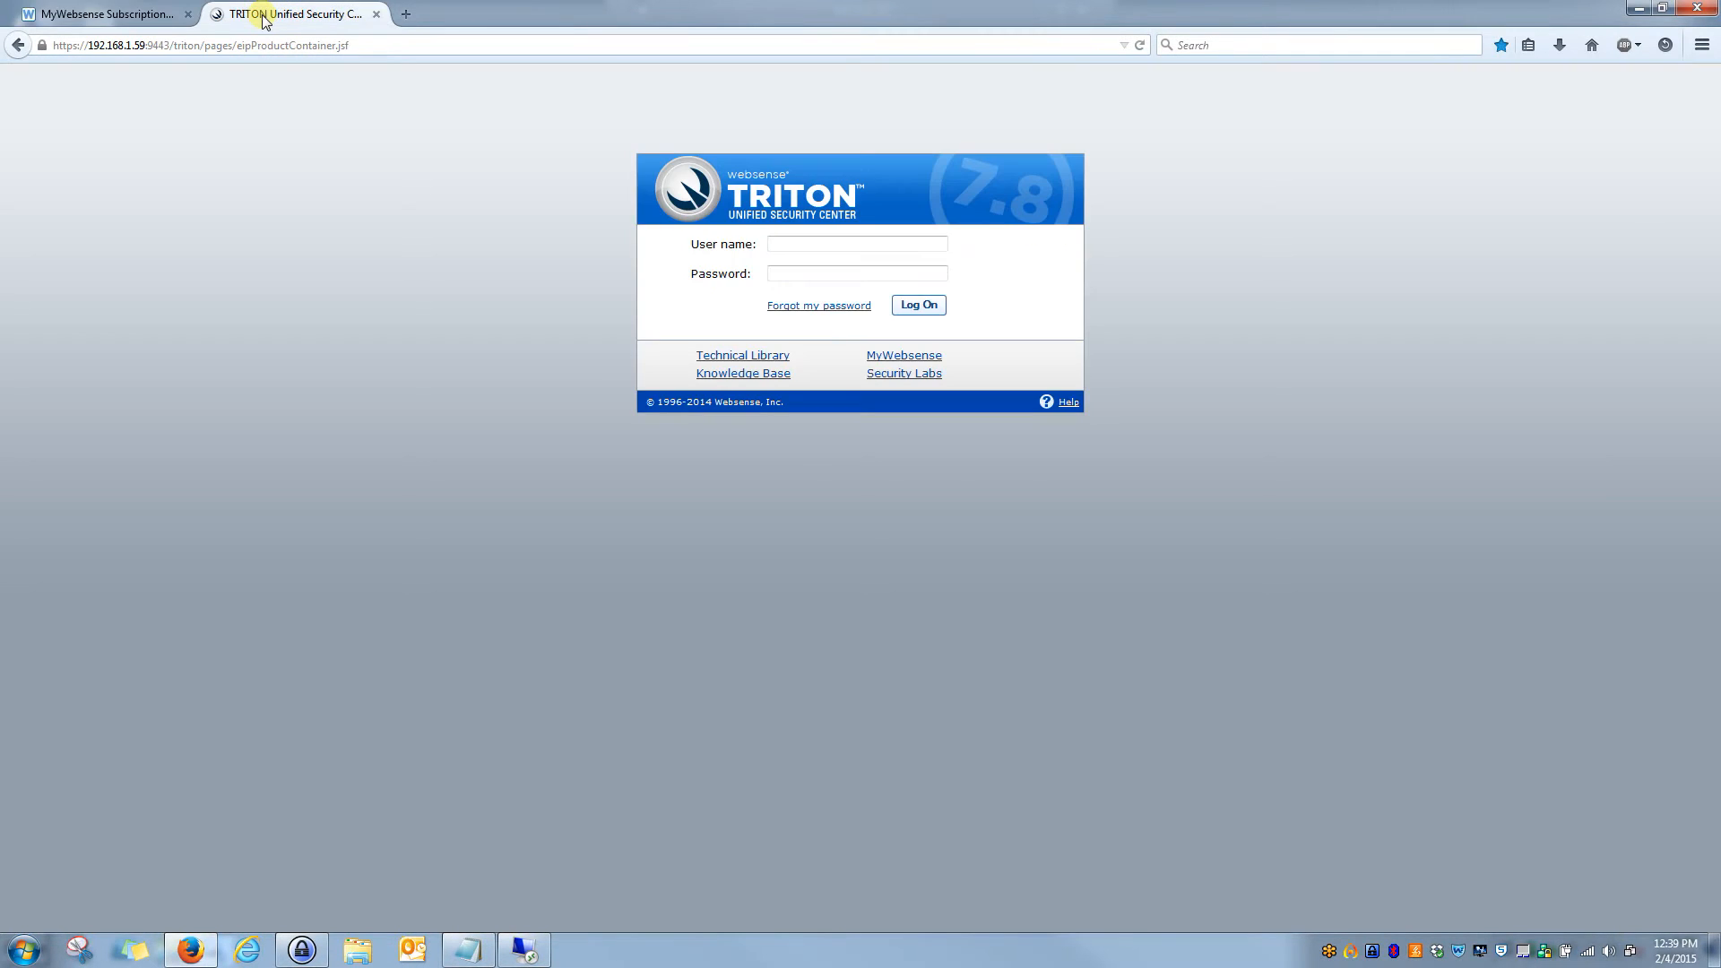
left_click(187, 15)
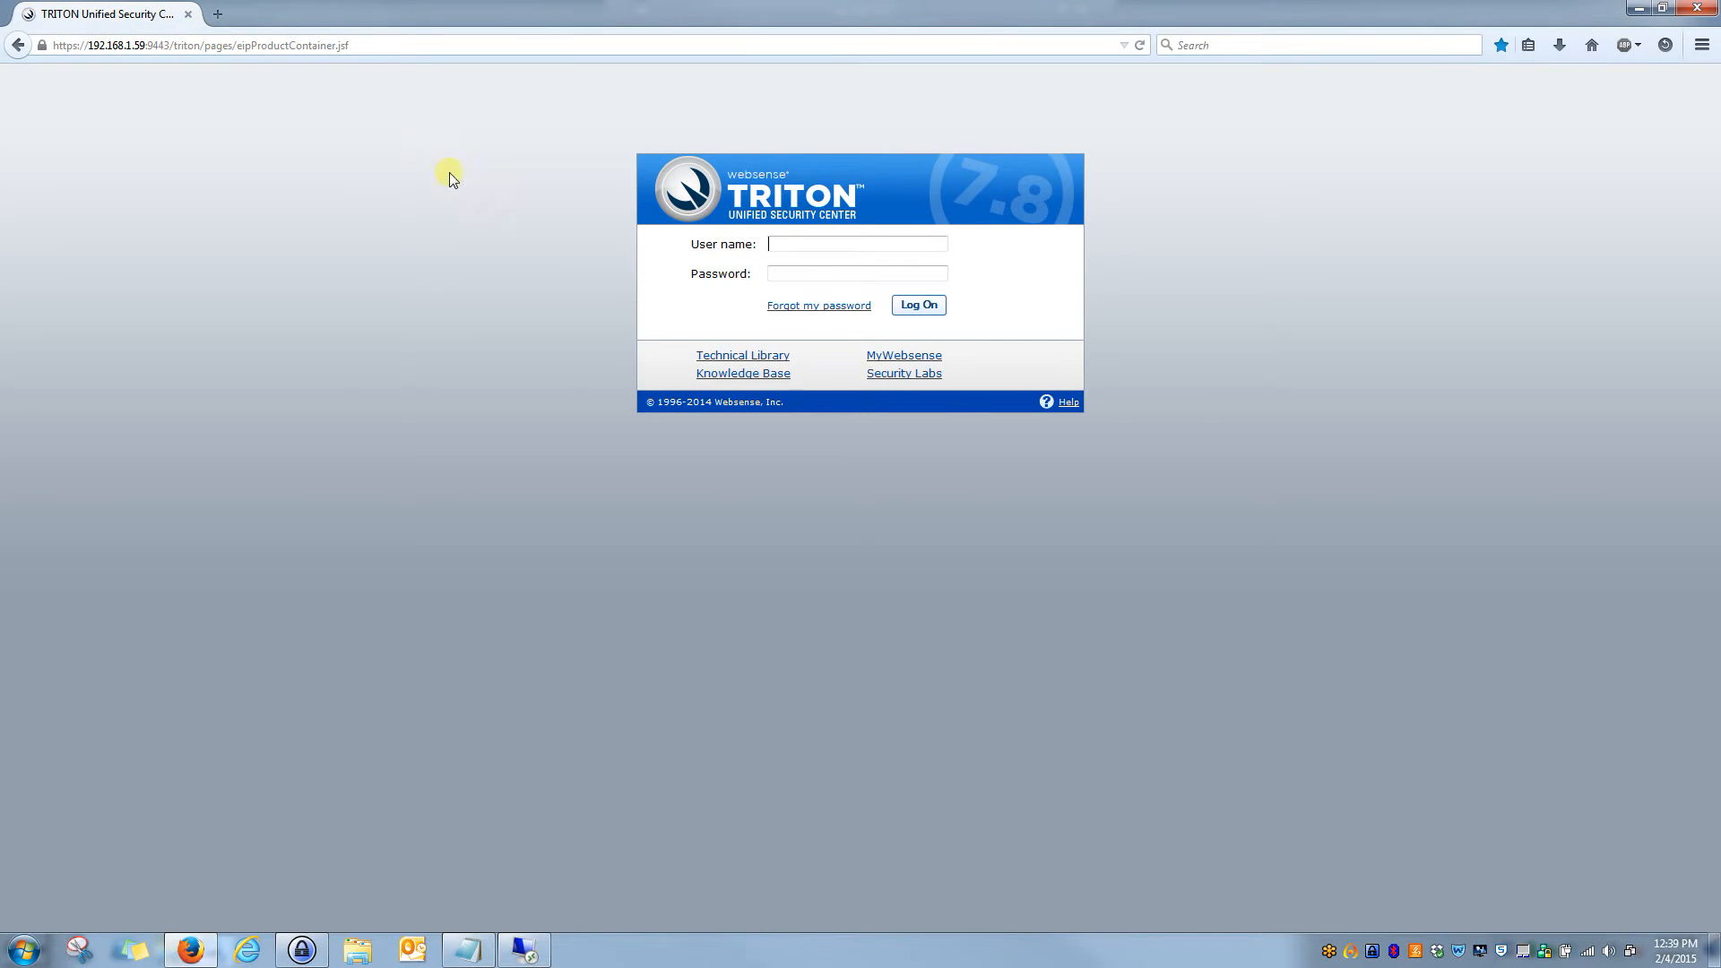
- Log on to the TRITON Unified Security Center by entering the account user name and password
left_click(812, 244)
left_click(809, 273)
left_click(819, 246)
left_click(819, 247)
left_click(819, 262)
left_click(917, 305)
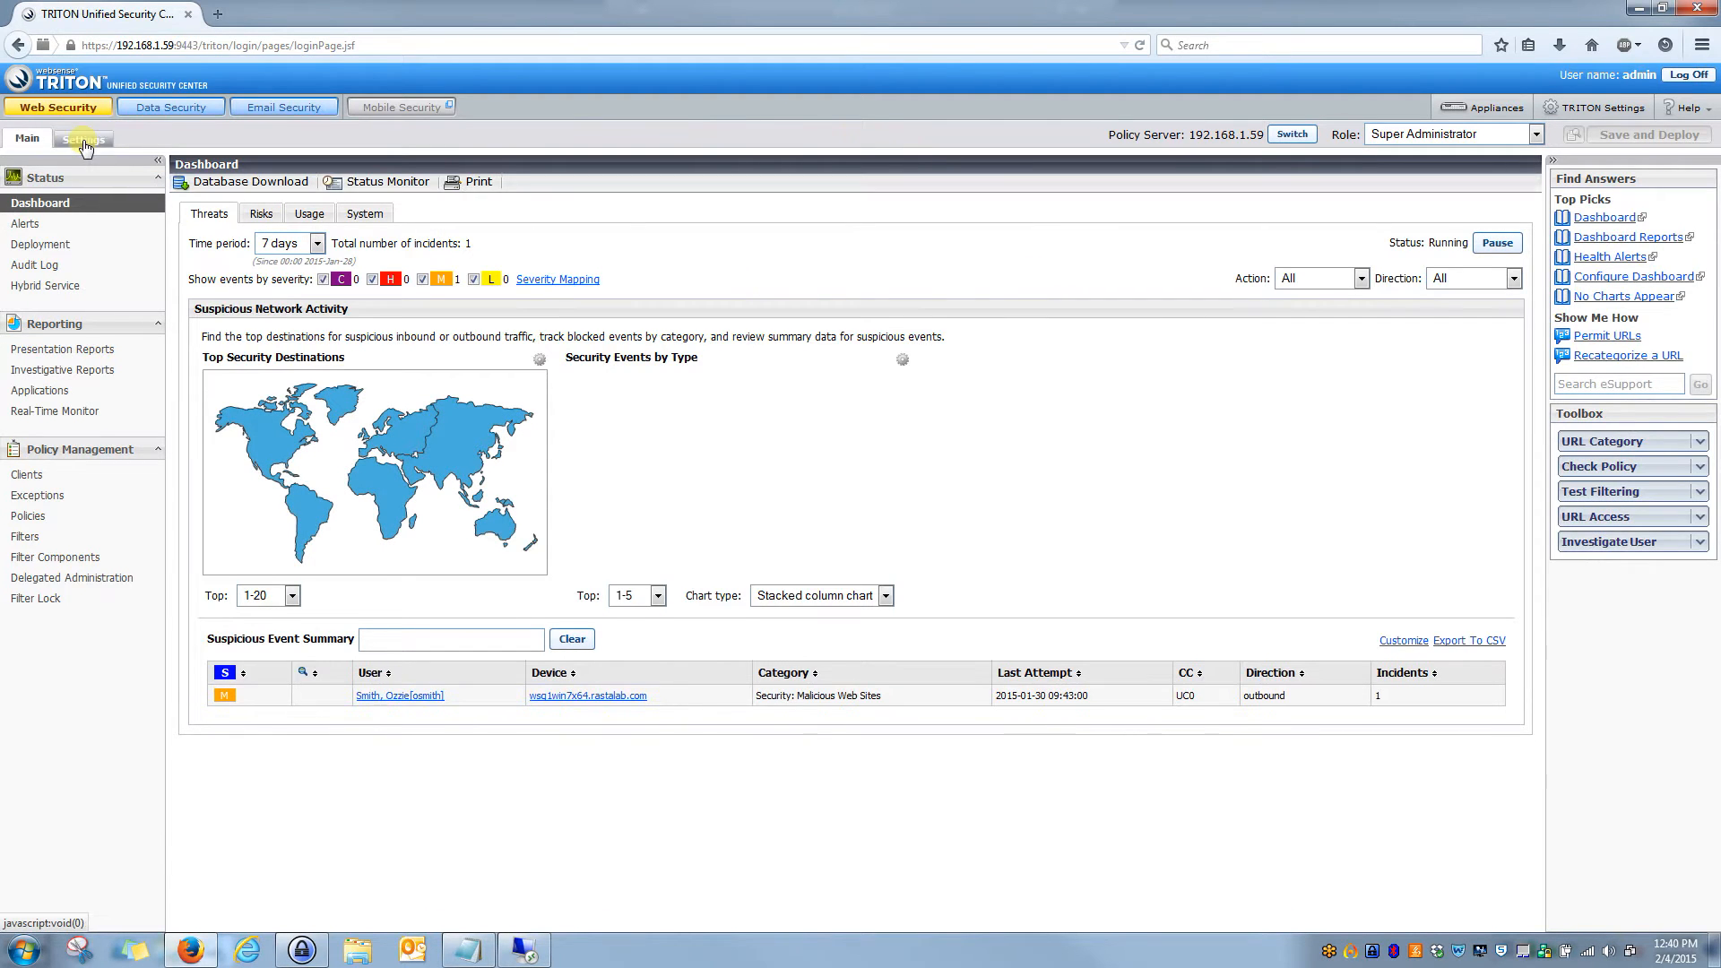
- Switch to the remote desktop session at 192.168.1.59 and select the Websense Directory Agent service
left_click(536, 954)
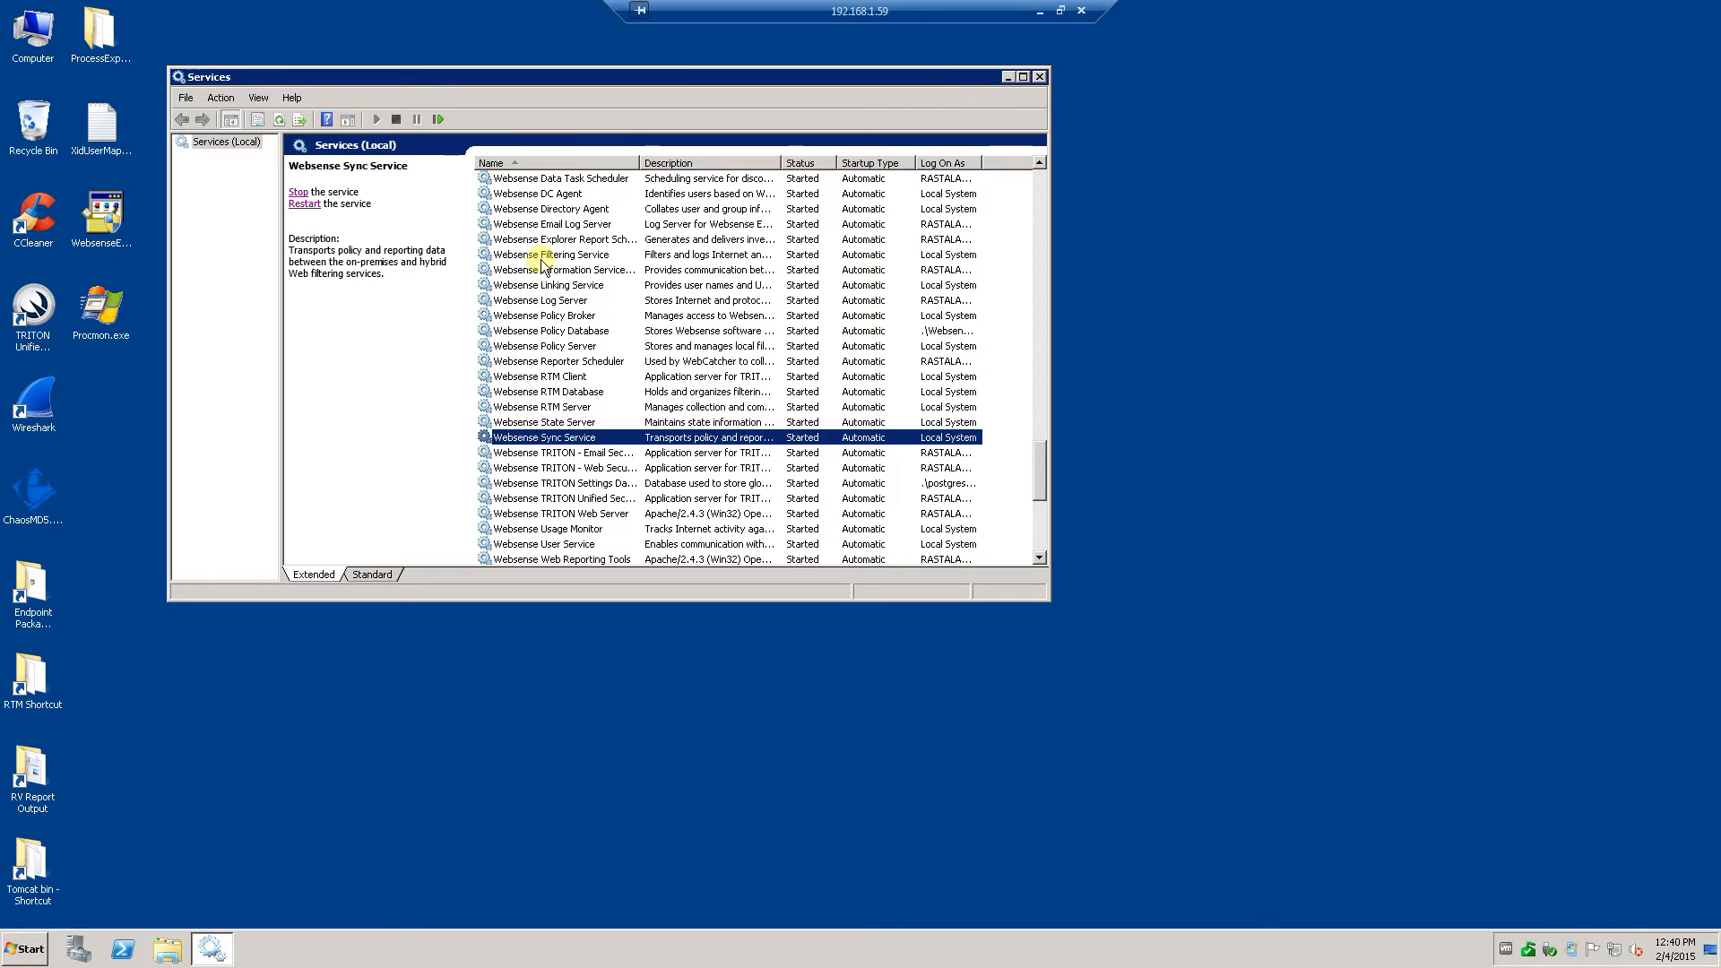
left_click(533, 210)
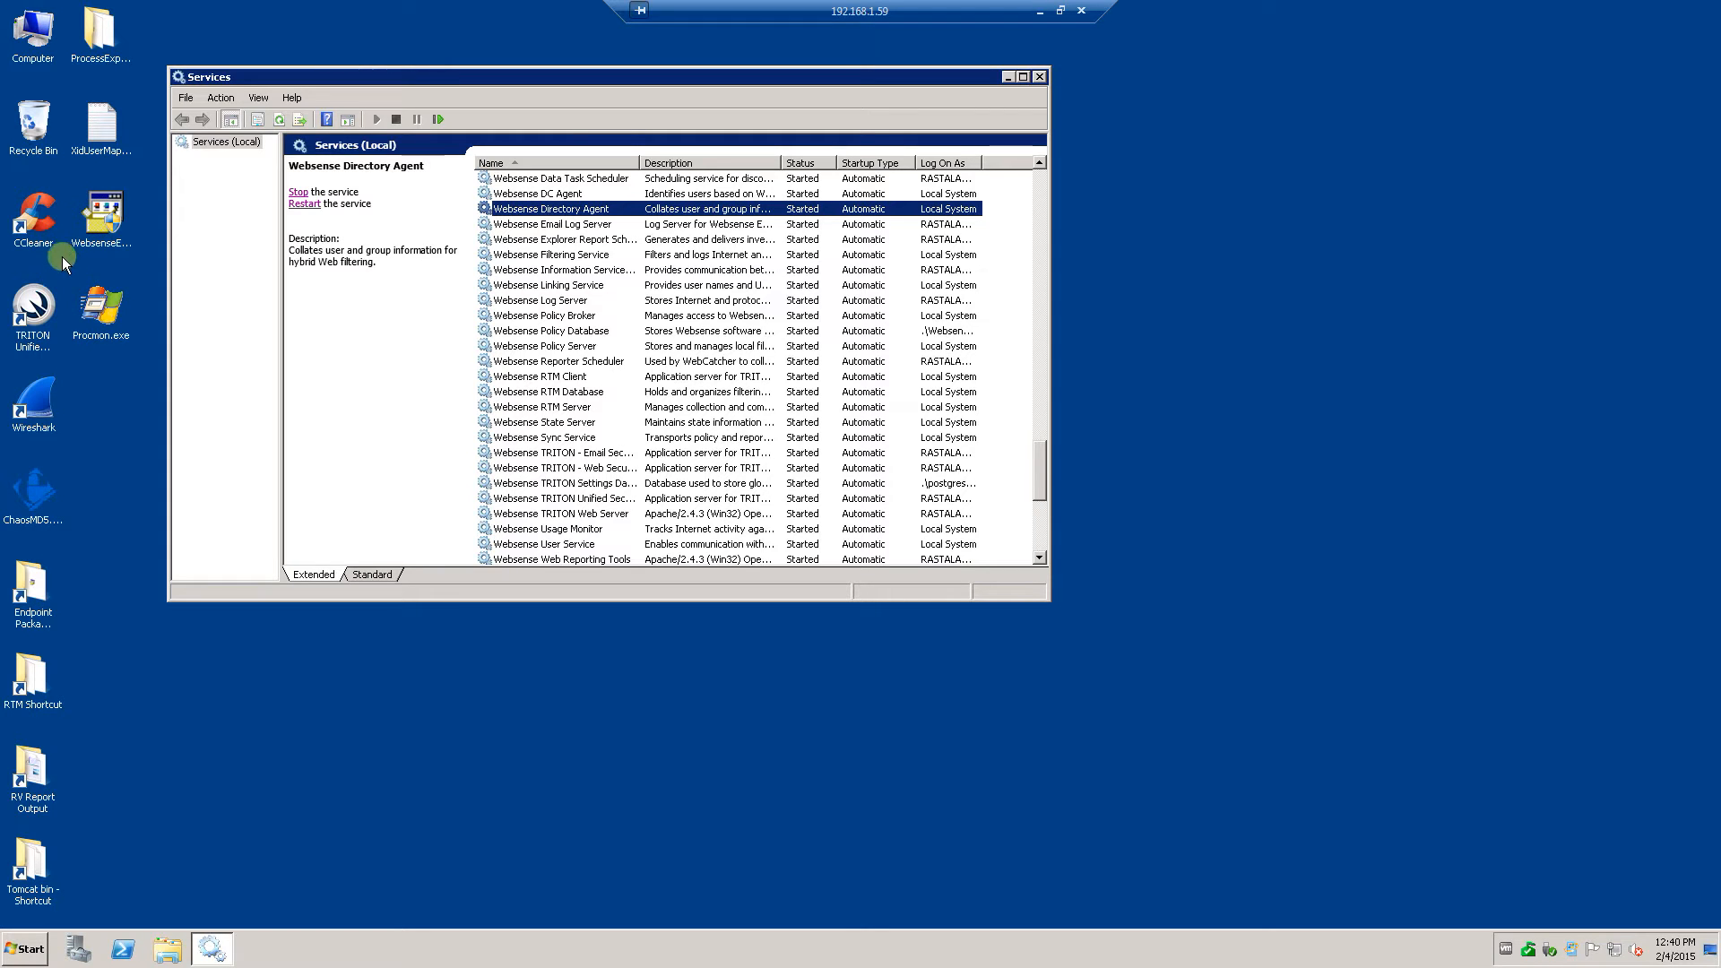
- Find the Websense TRITON Setup entry in the Websense program folder on the remote server
left_click(25, 950)
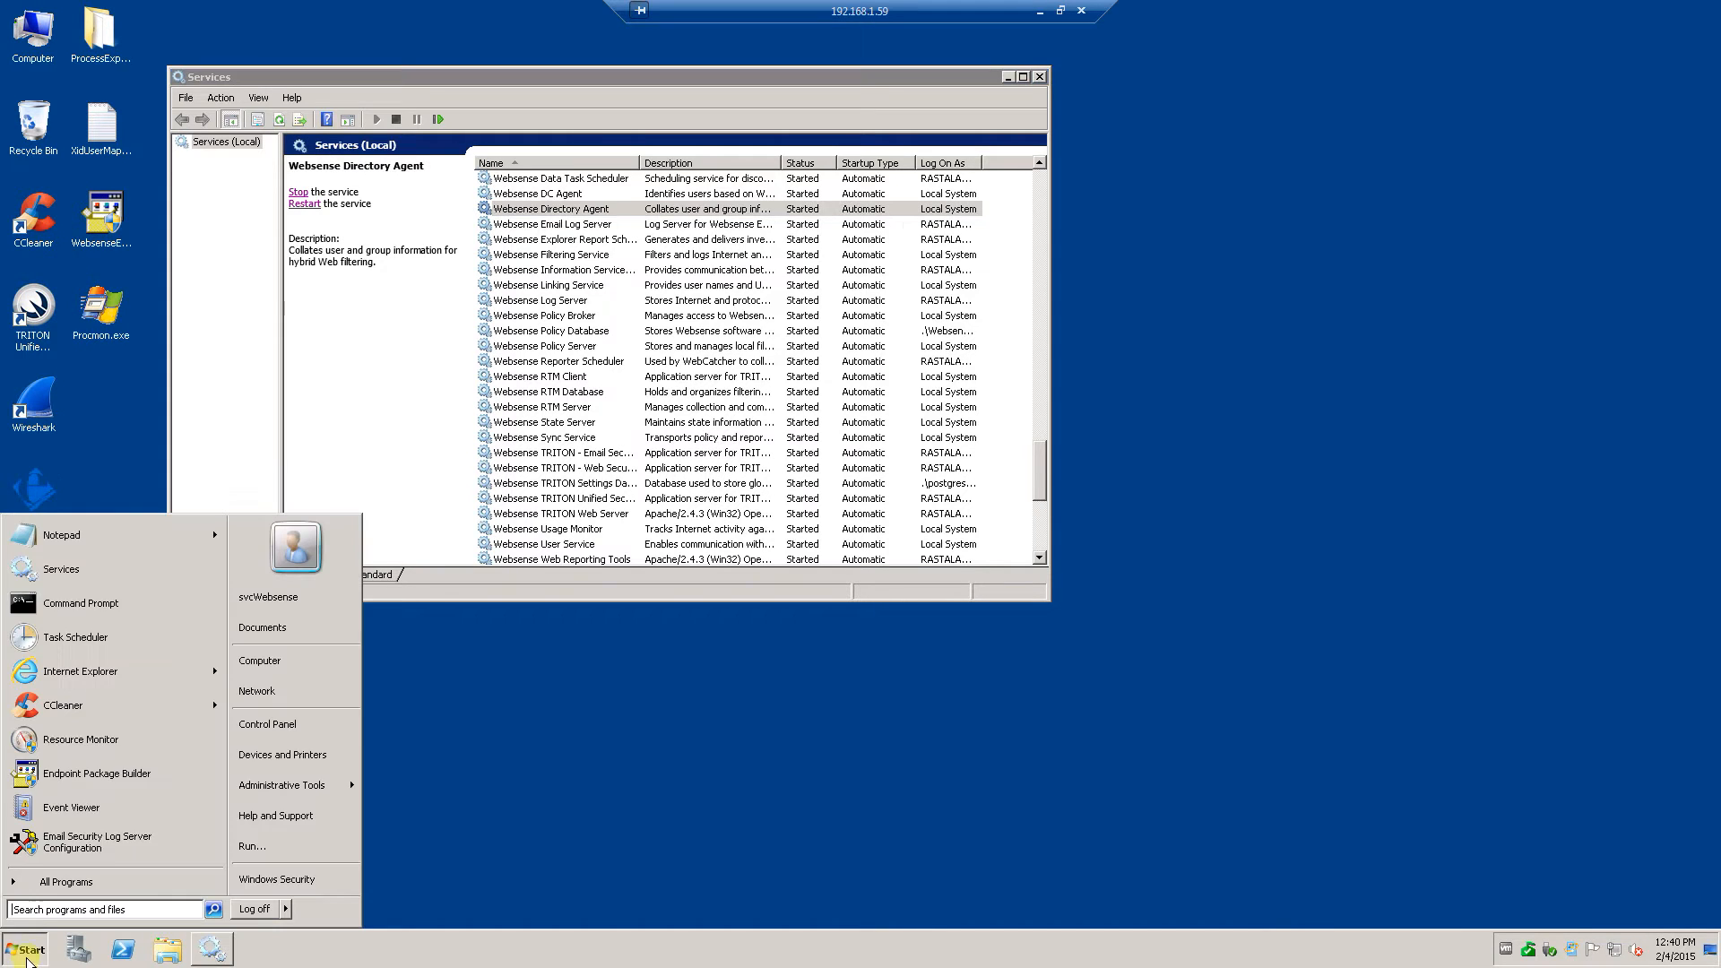
left_click(66, 883)
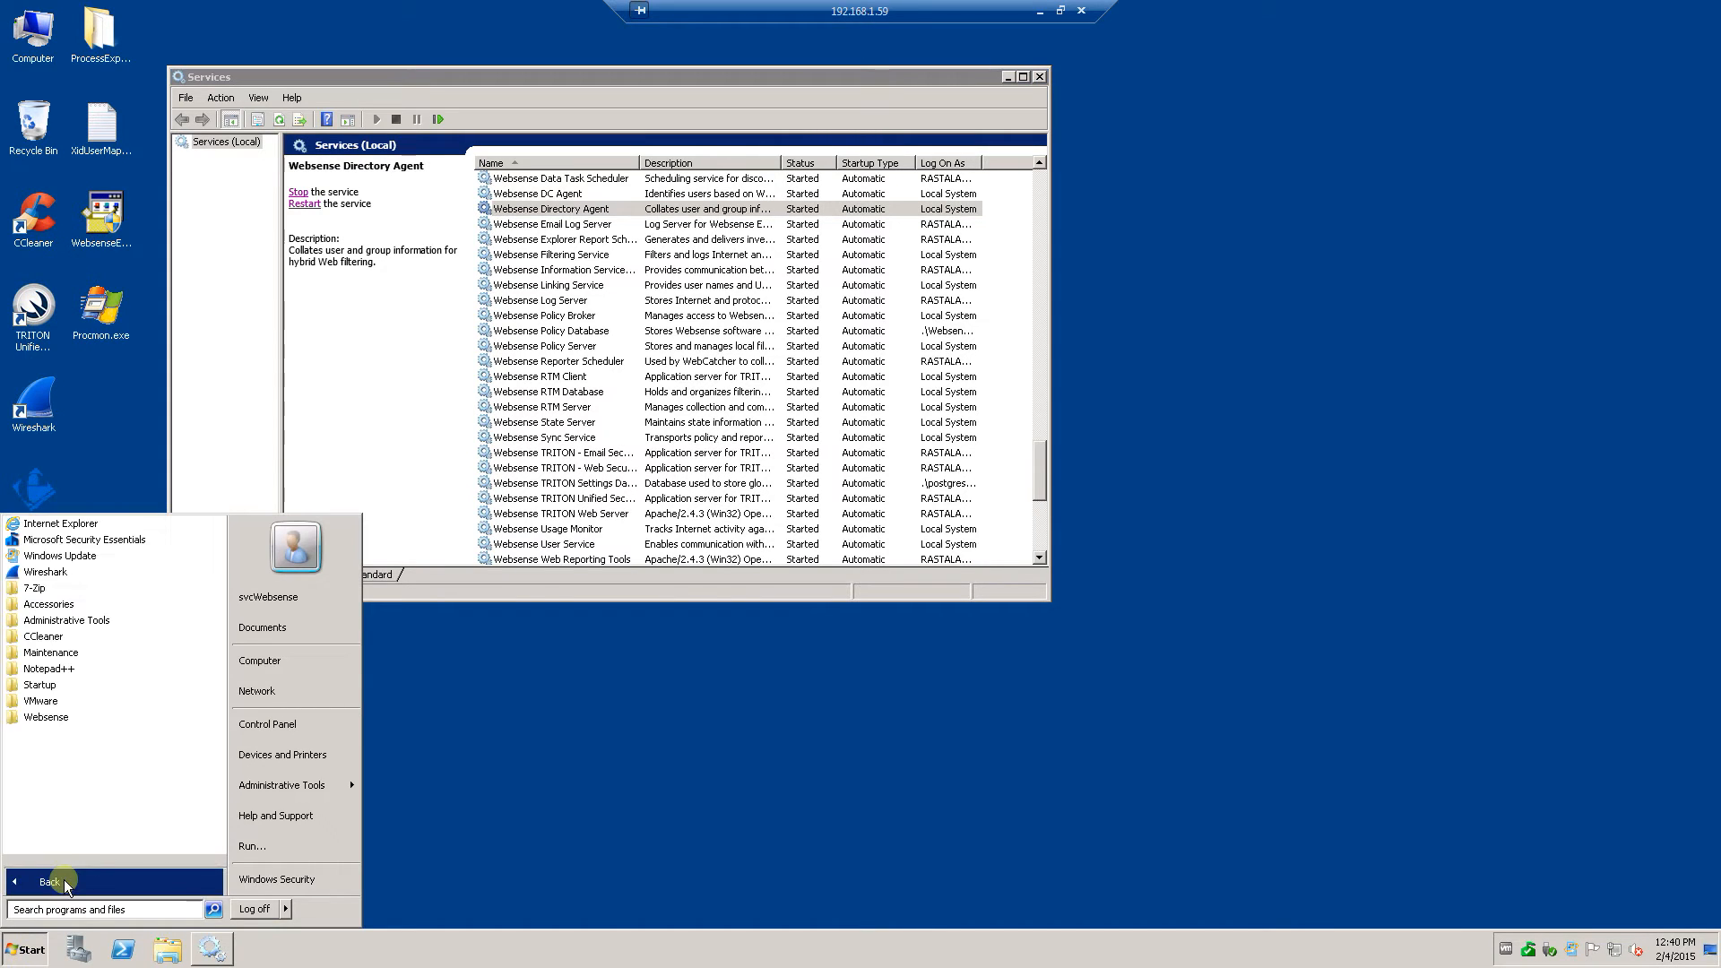
left_click(42, 717)
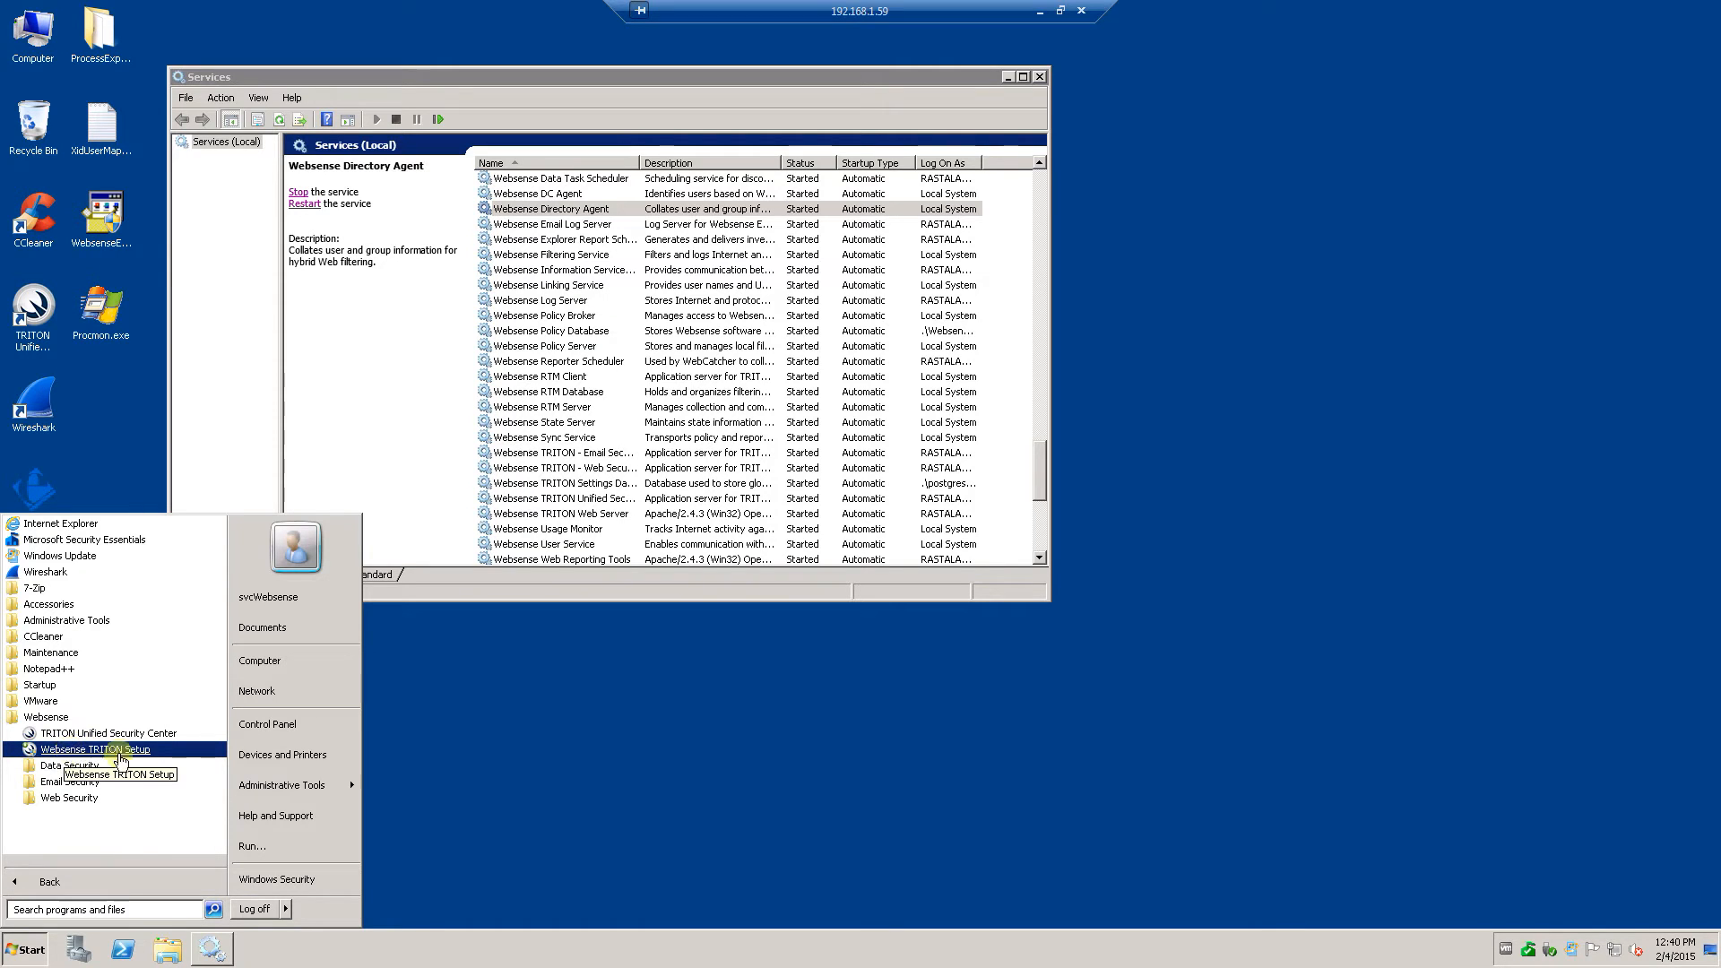
left_click(648, 707)
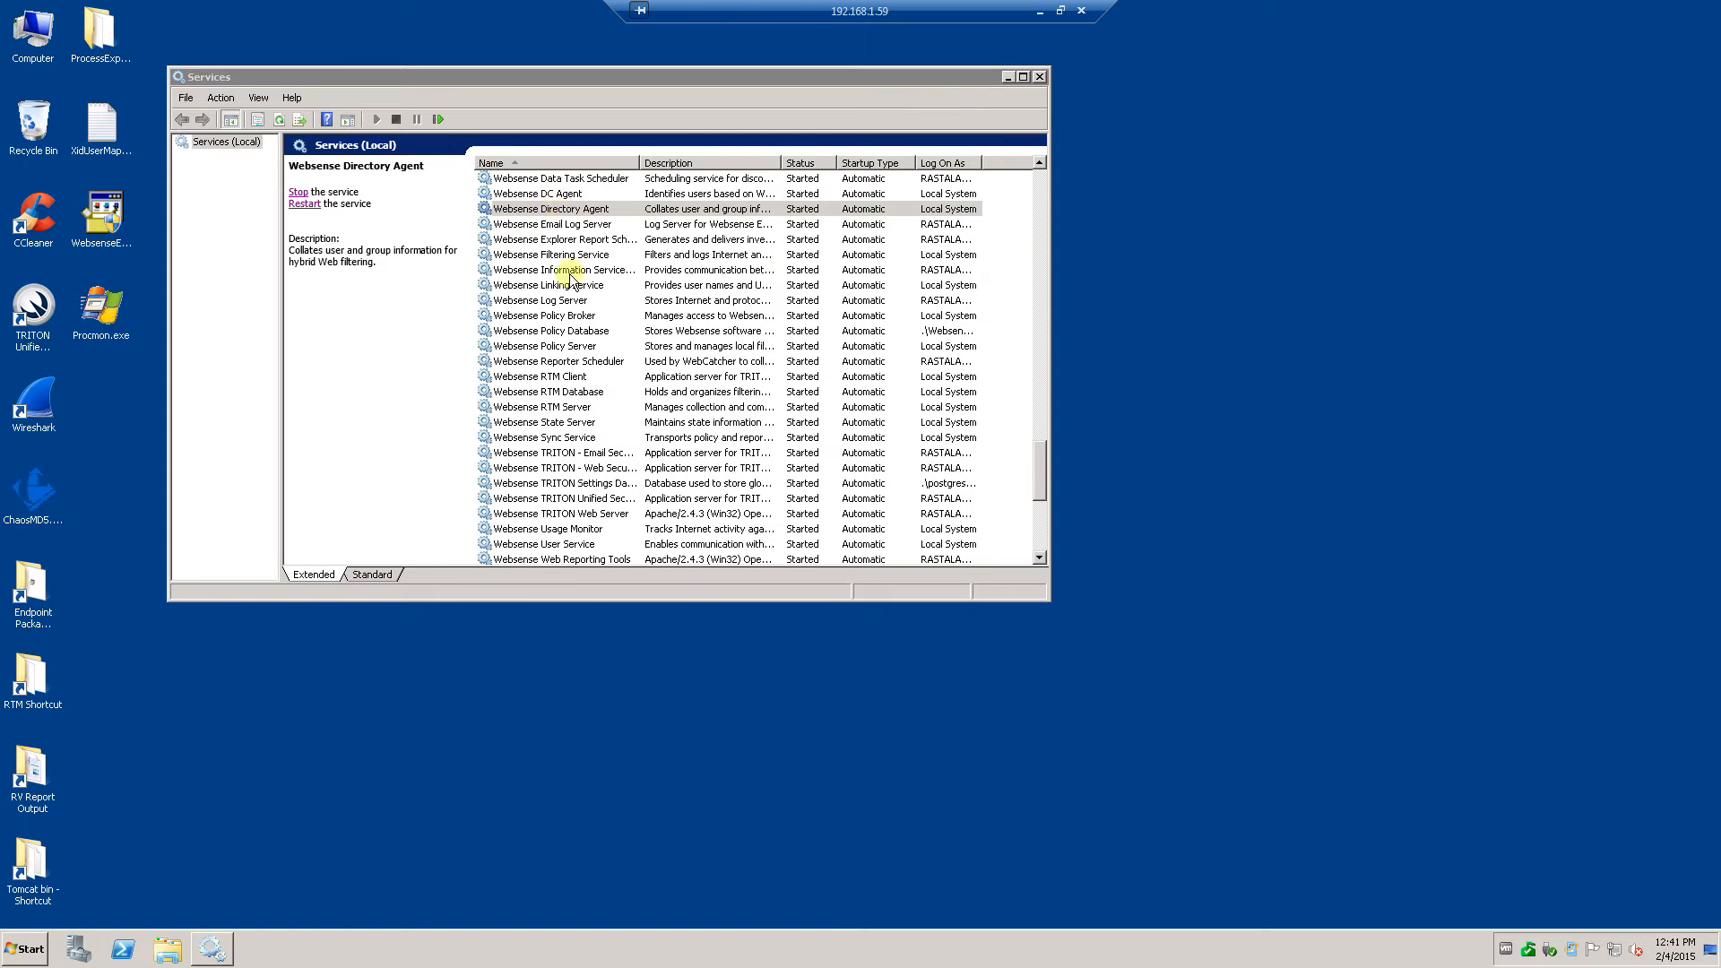
- Return to the TRITON console and review the Web Security account settings for the subscription and hybrid filtering contact
left_click(1039, 11)
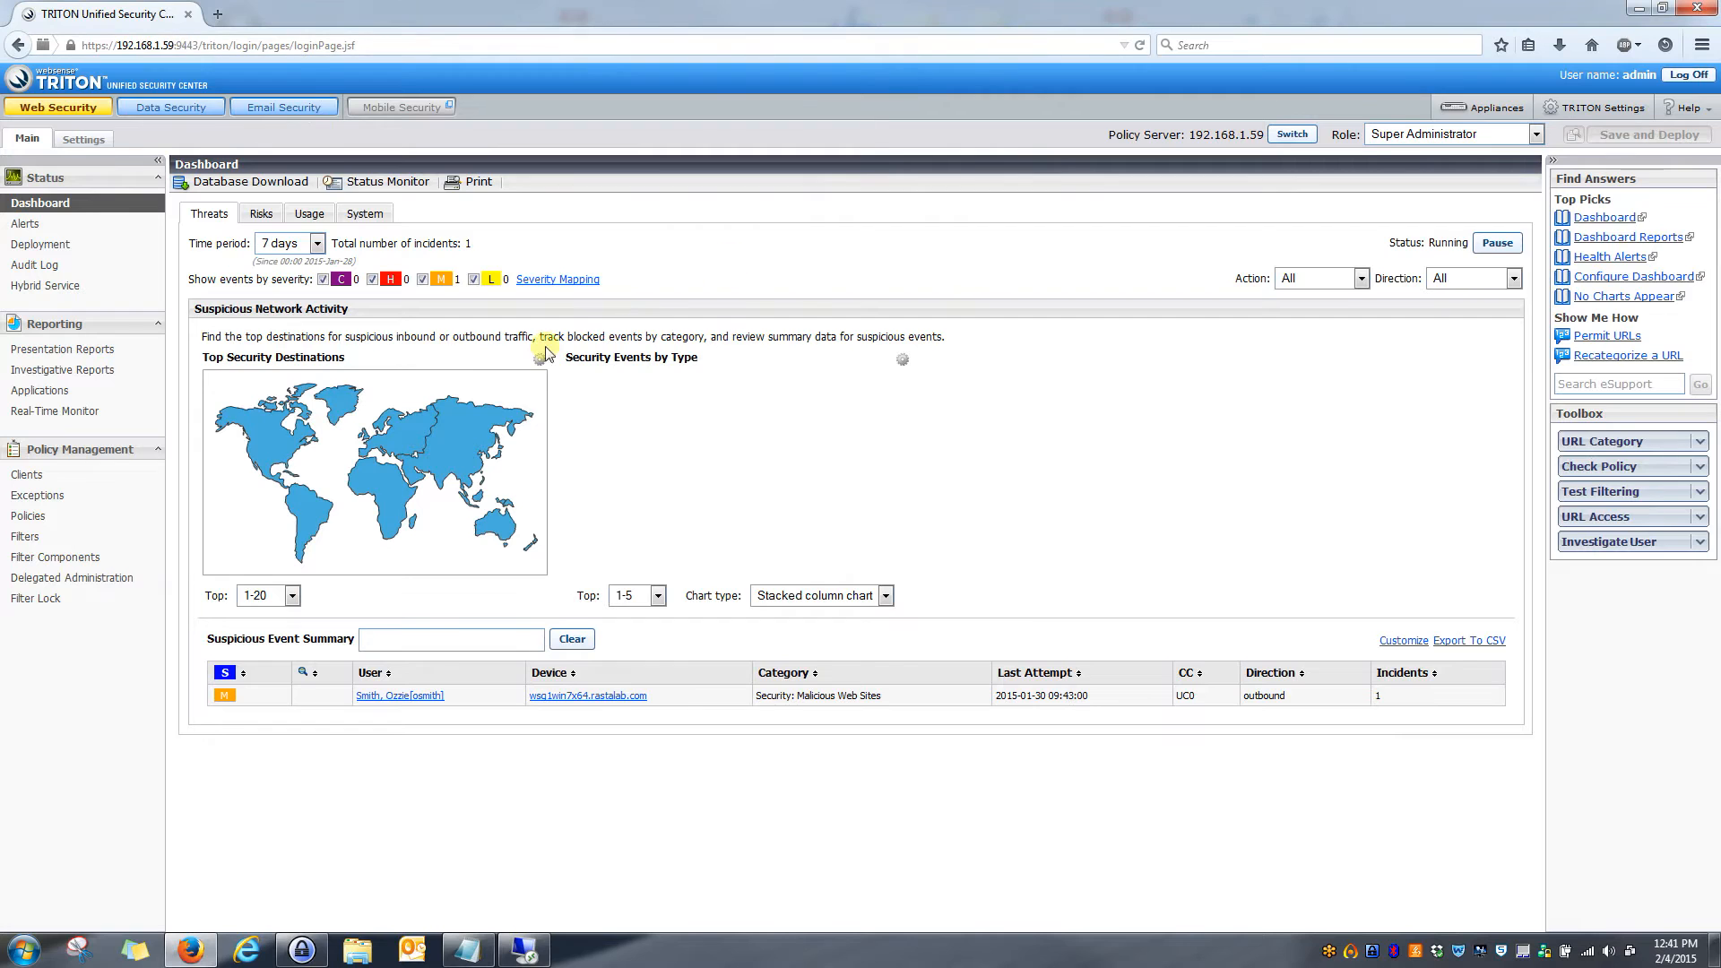
left_click(83, 140)
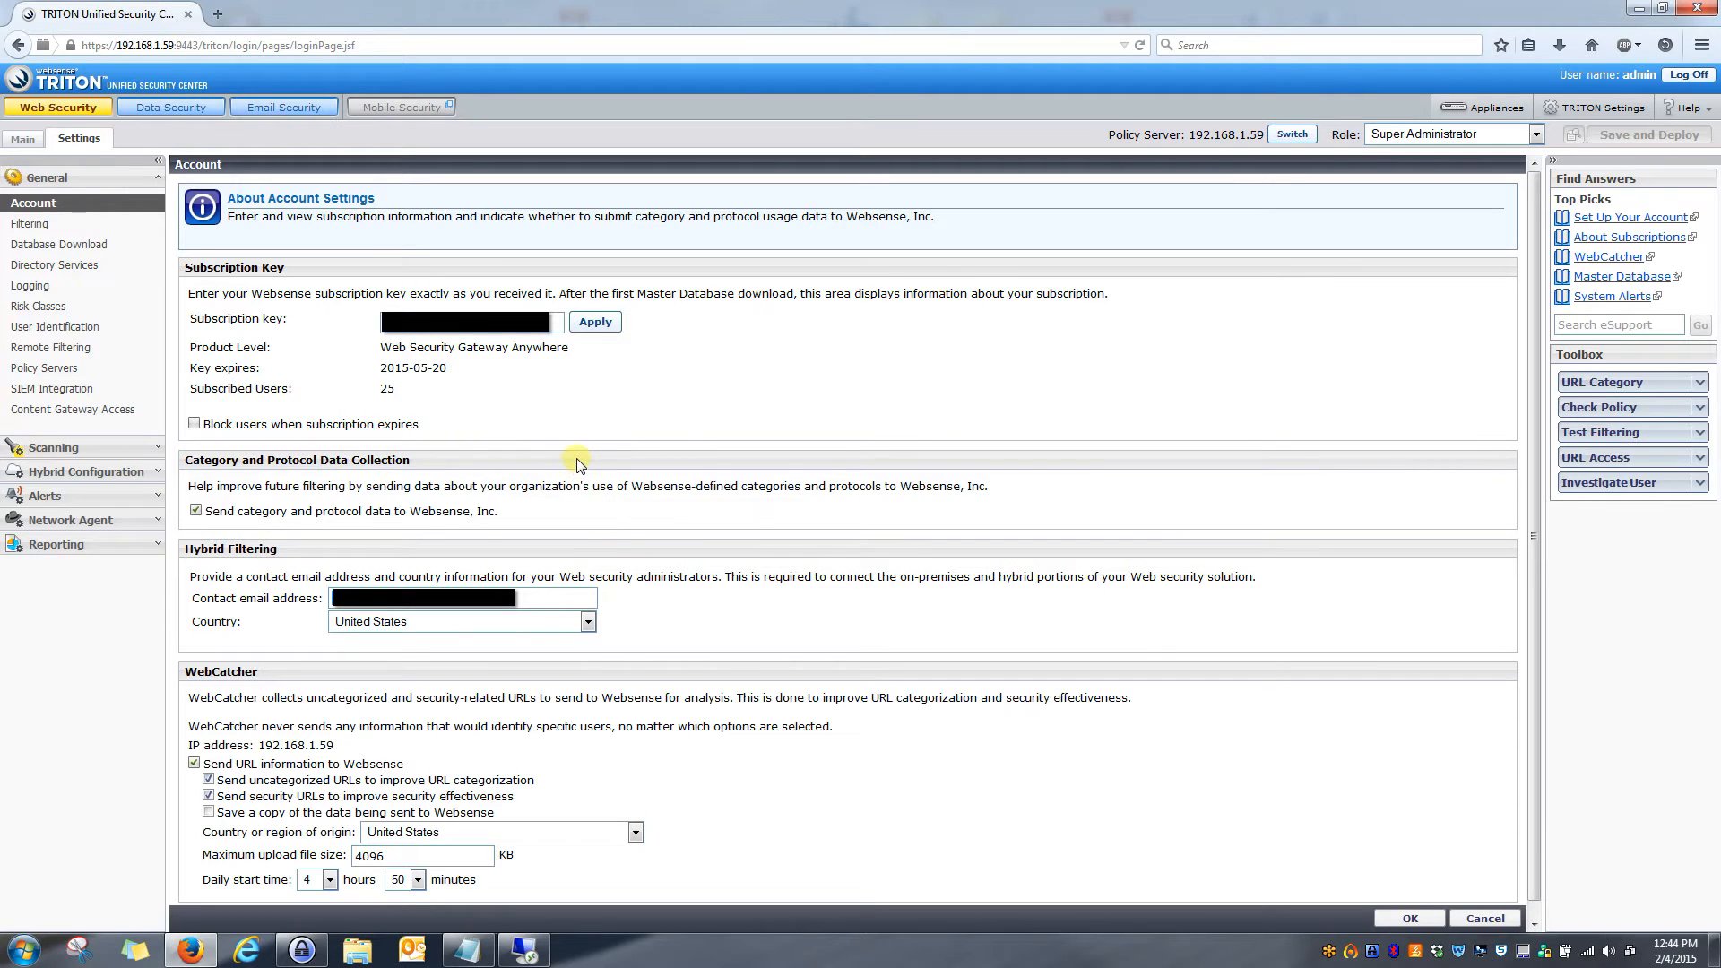
- Open the global catalog server 192.168.1.54 in Directory Services, test its connection and examine the user distinguished name
left_click(37, 268)
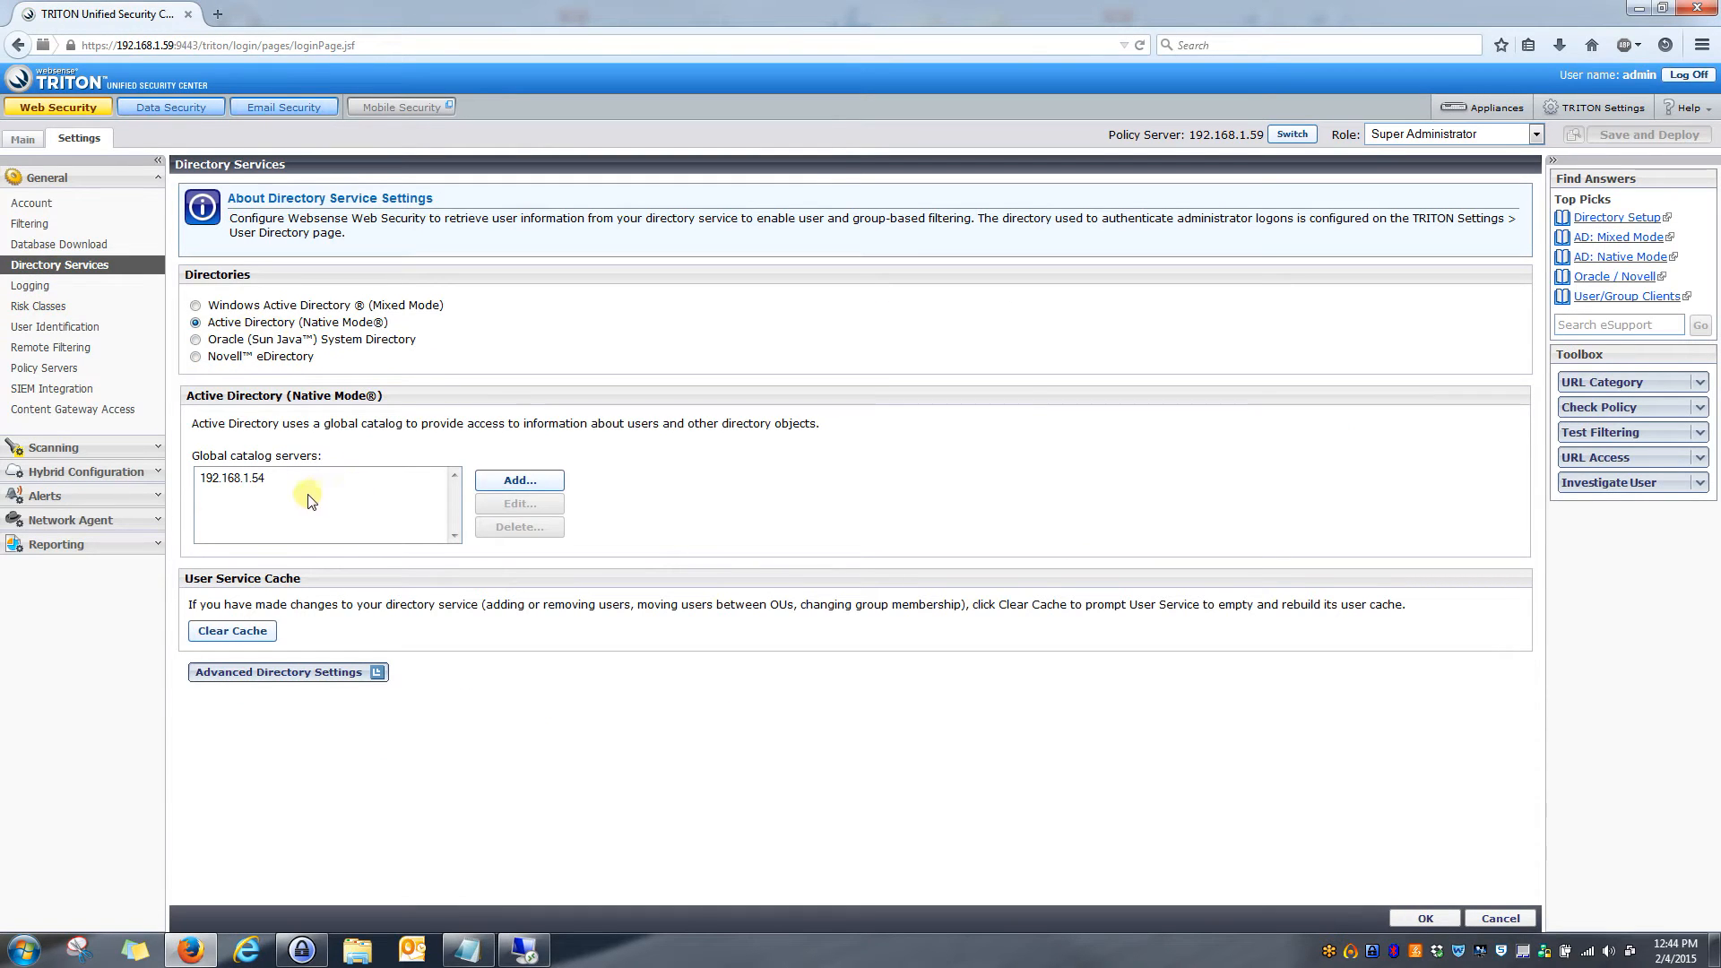
left_click(257, 480)
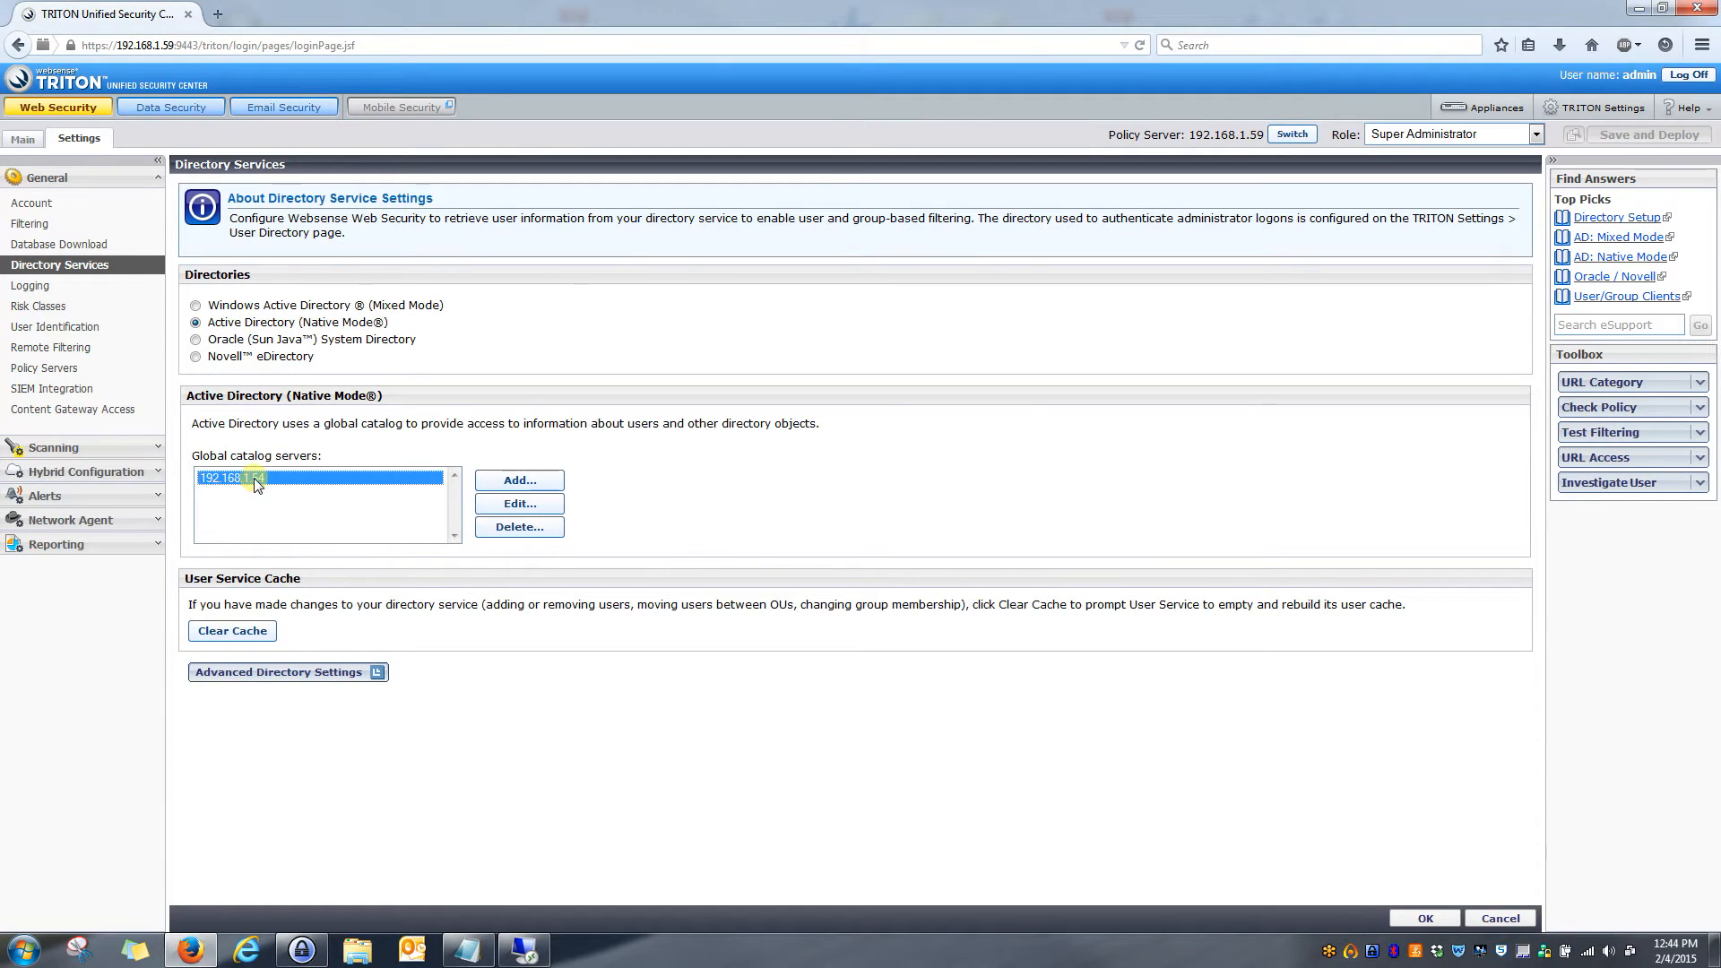
left_click(511, 506)
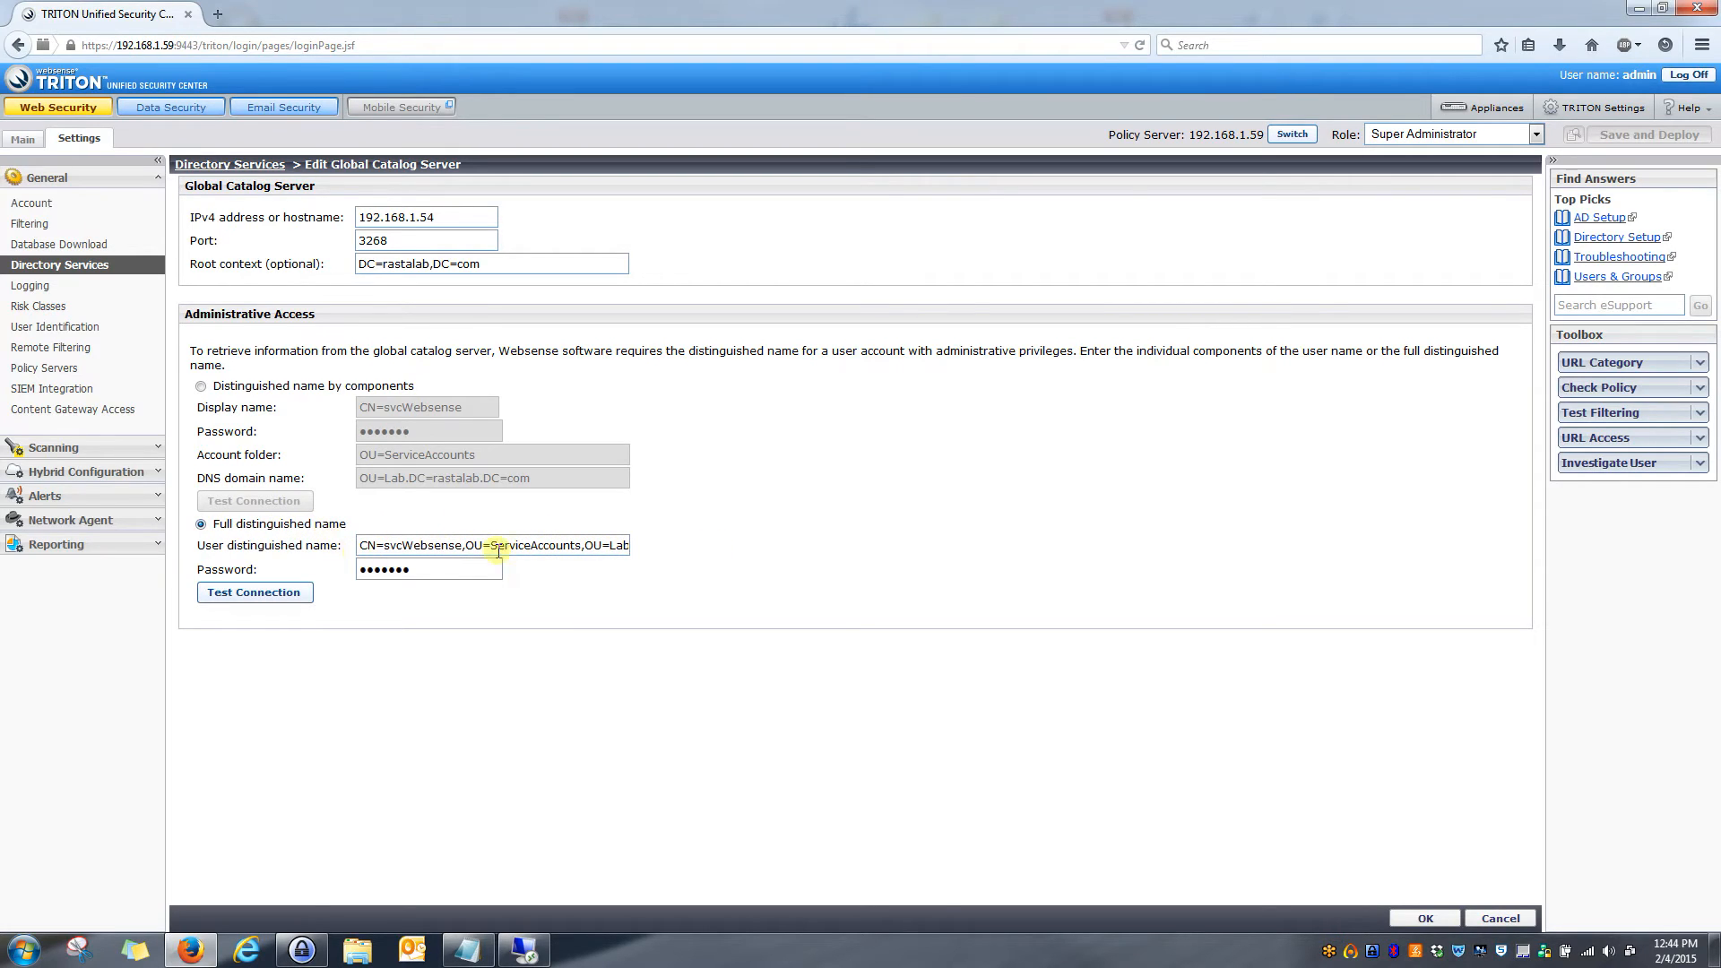
left_click(280, 591)
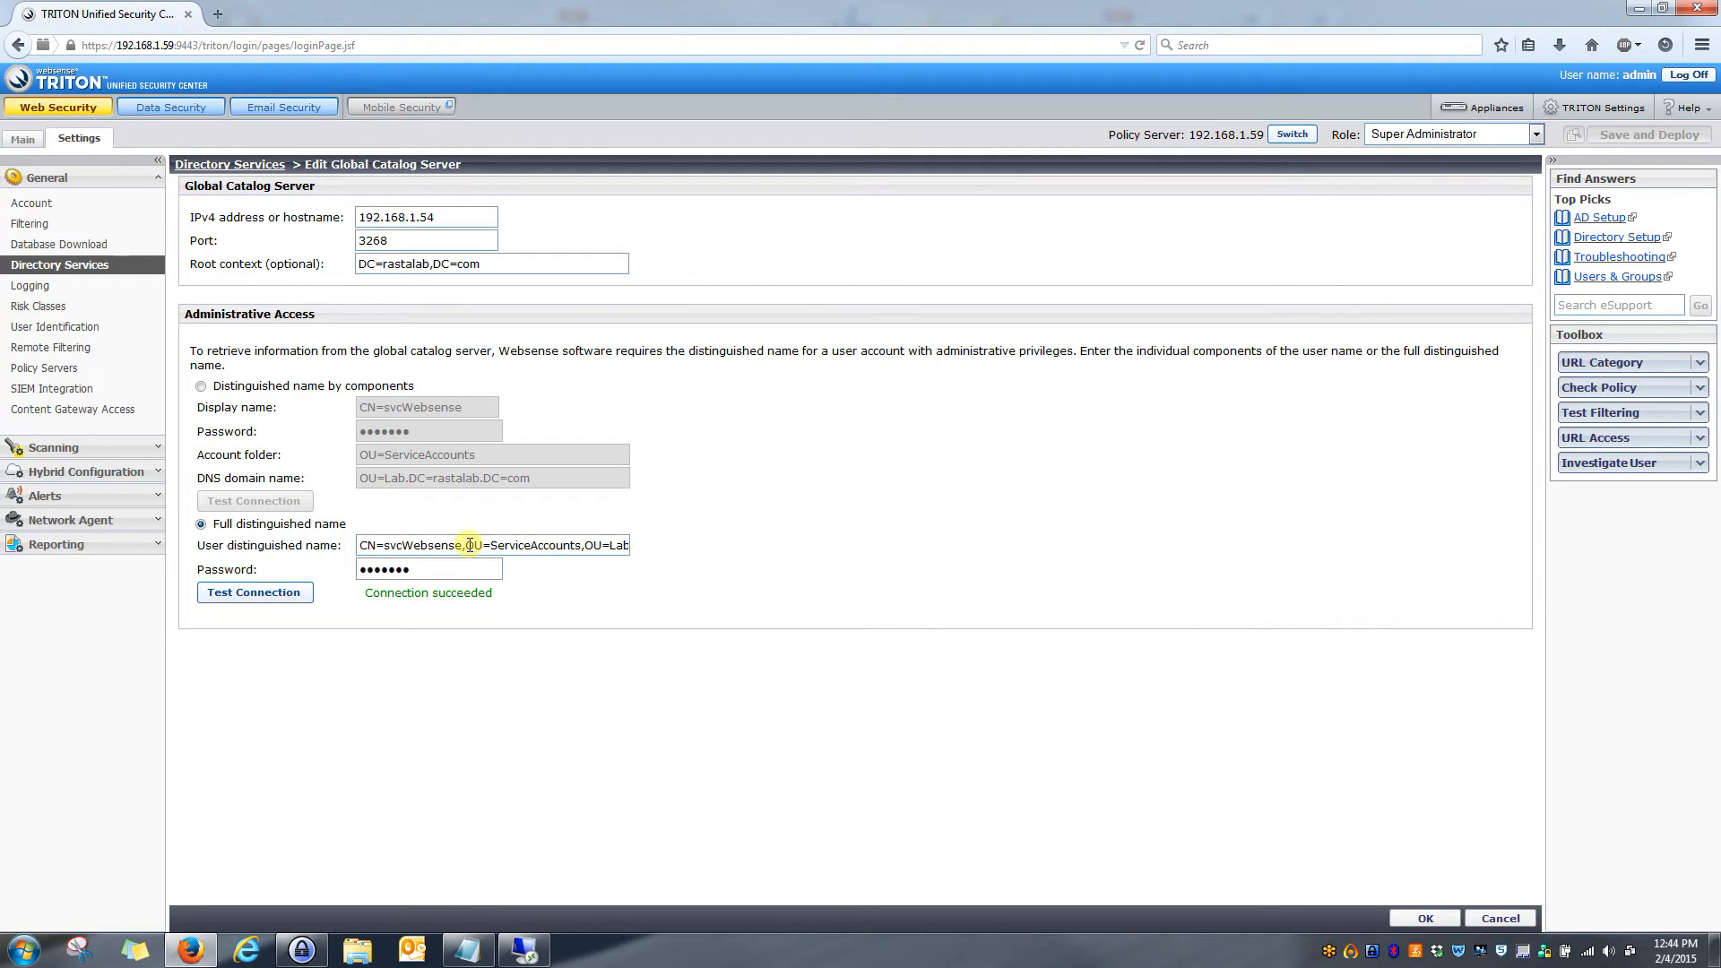
left_click_drag(467, 545, 354, 527)
left_click(715, 553)
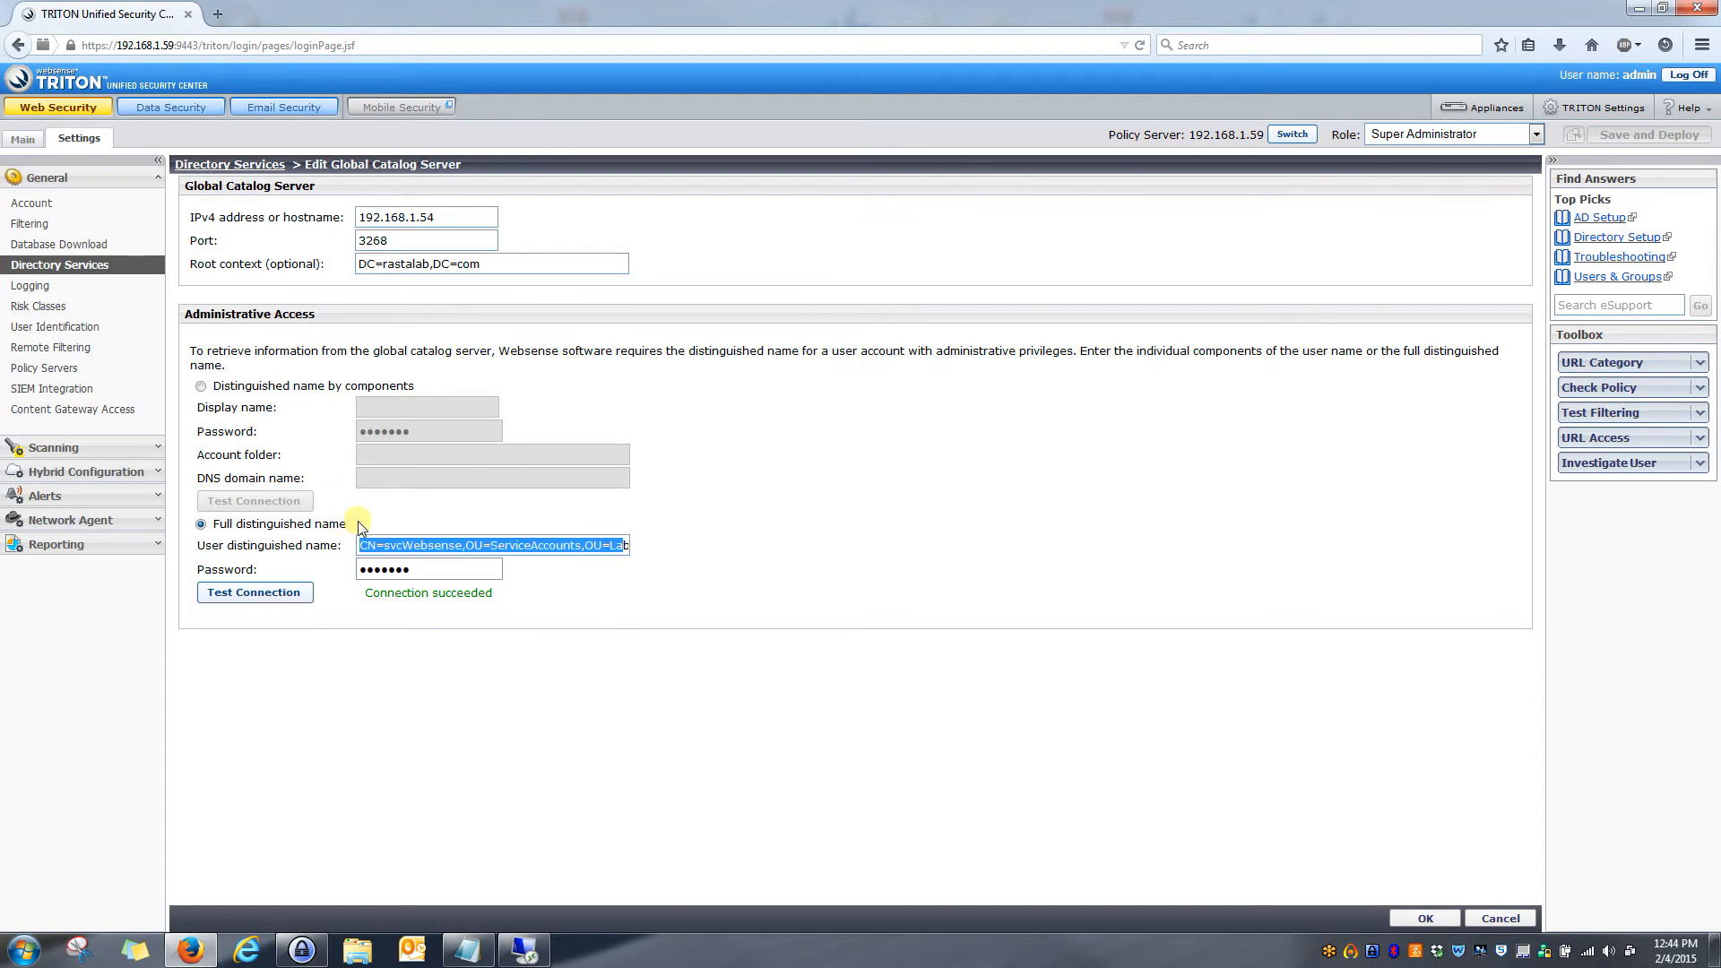
left_click(370, 524)
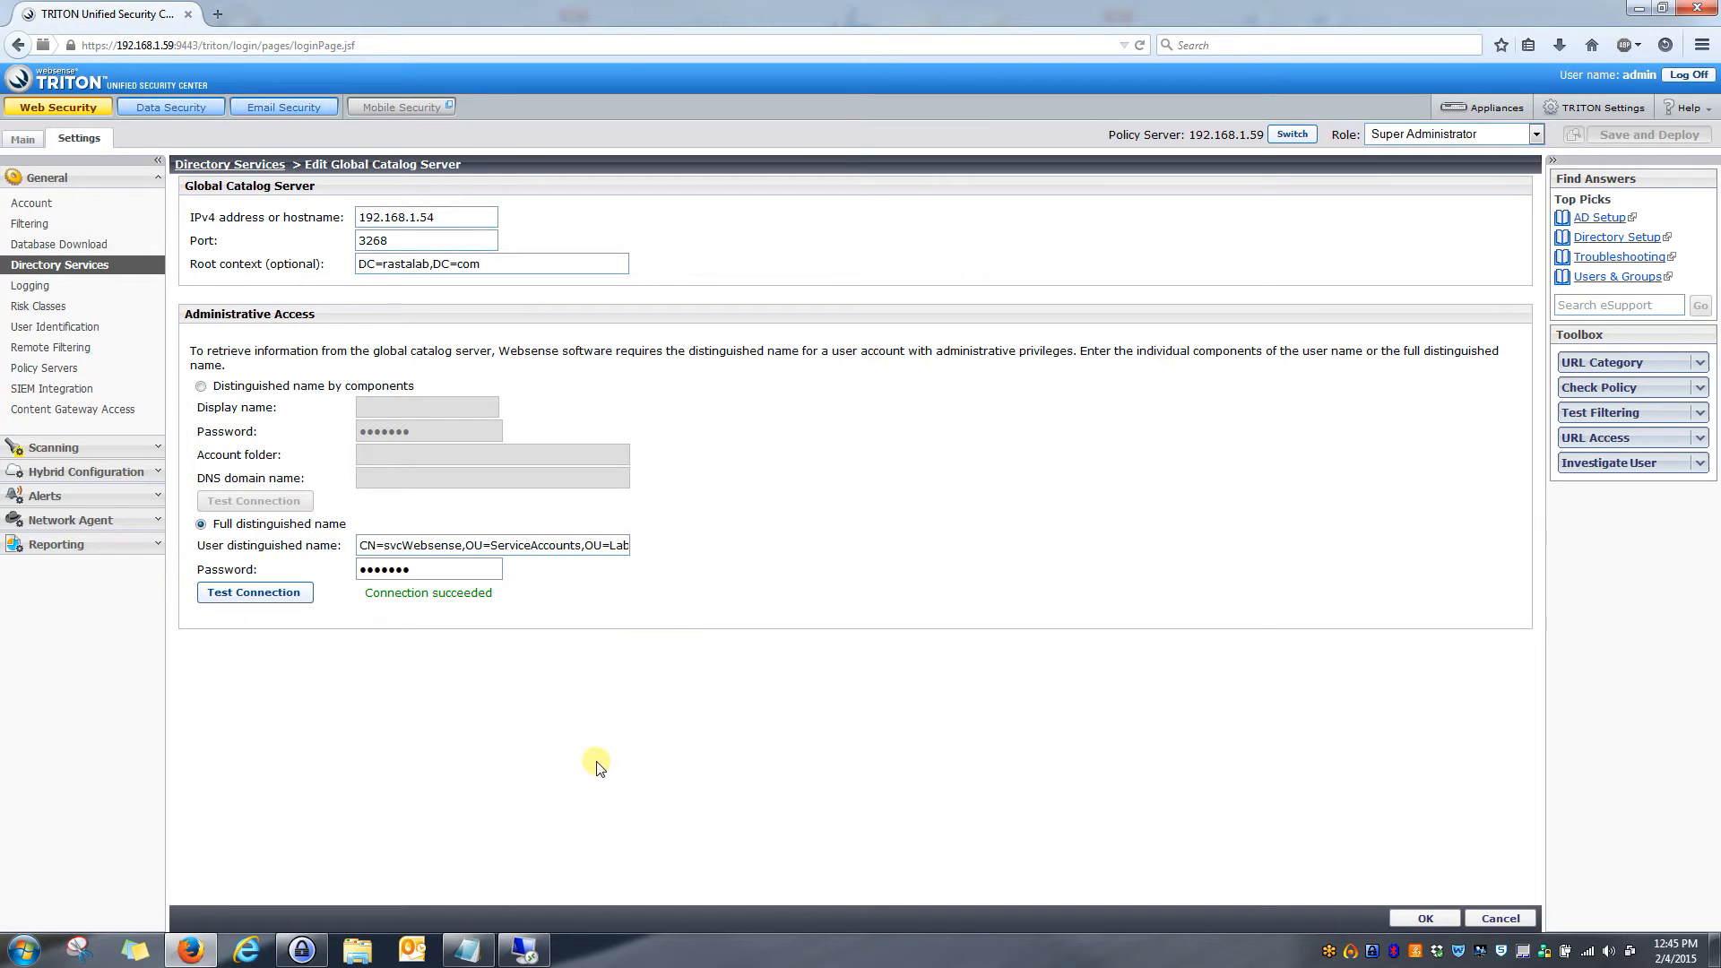
- Run gpresult /r in a Command Prompt on the remote server to look up the service account's distinguished name
left_click(540, 954)
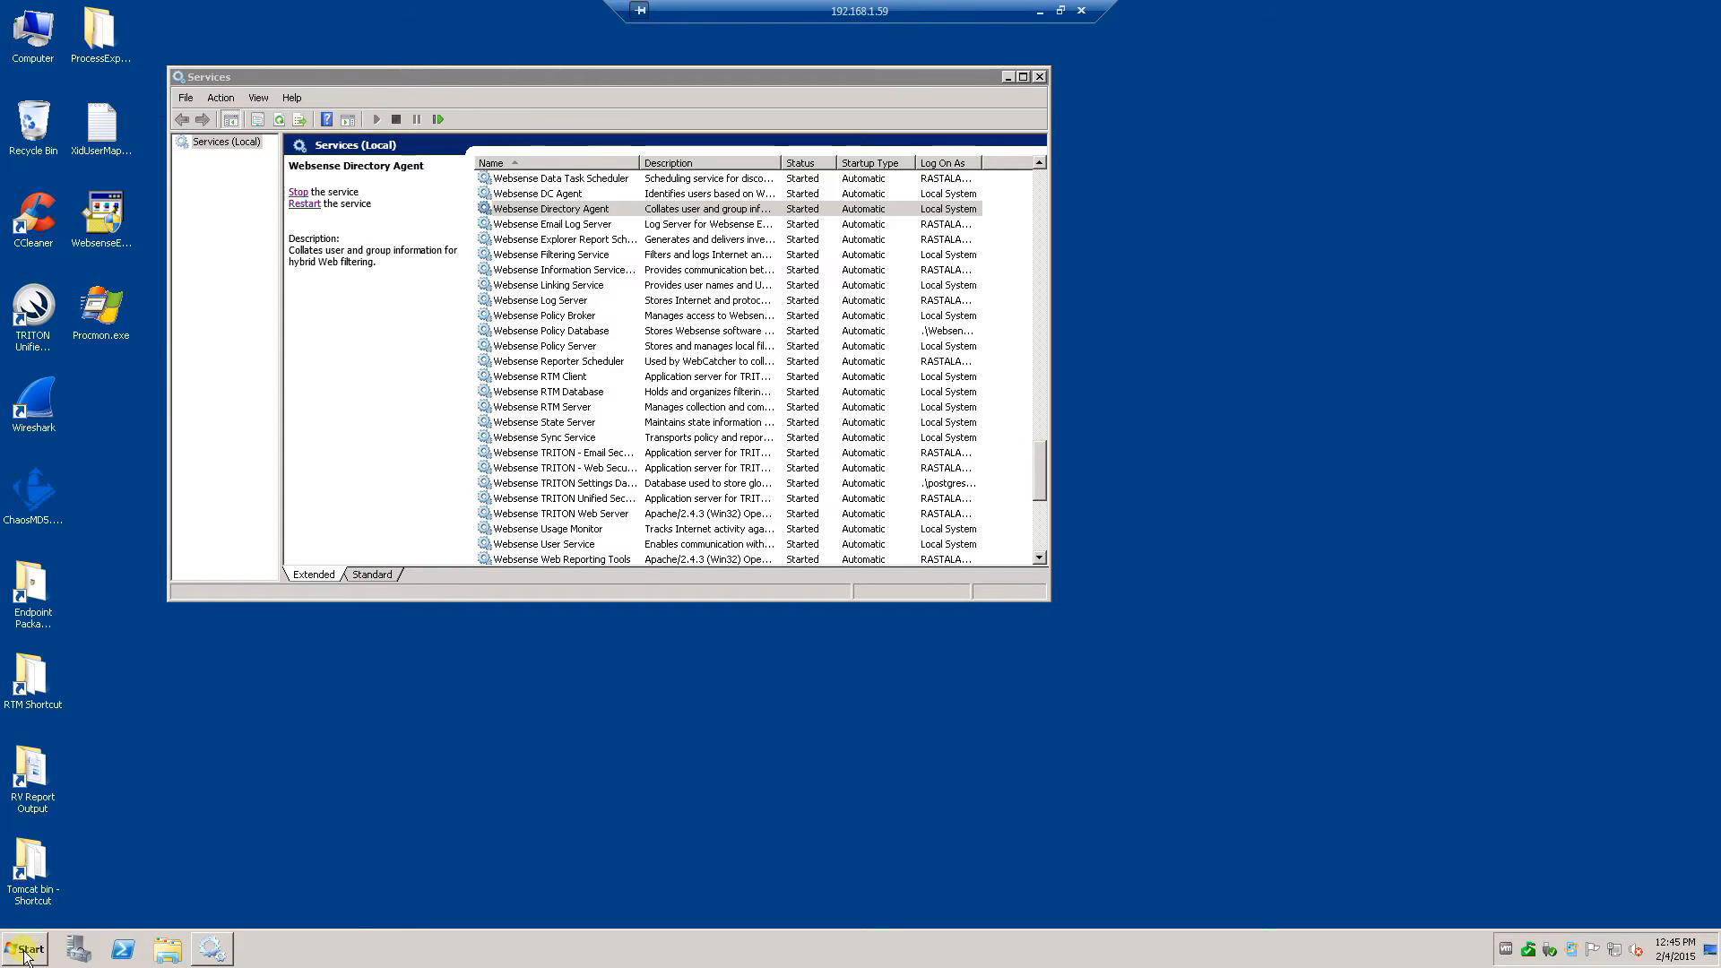
left_click(25, 948)
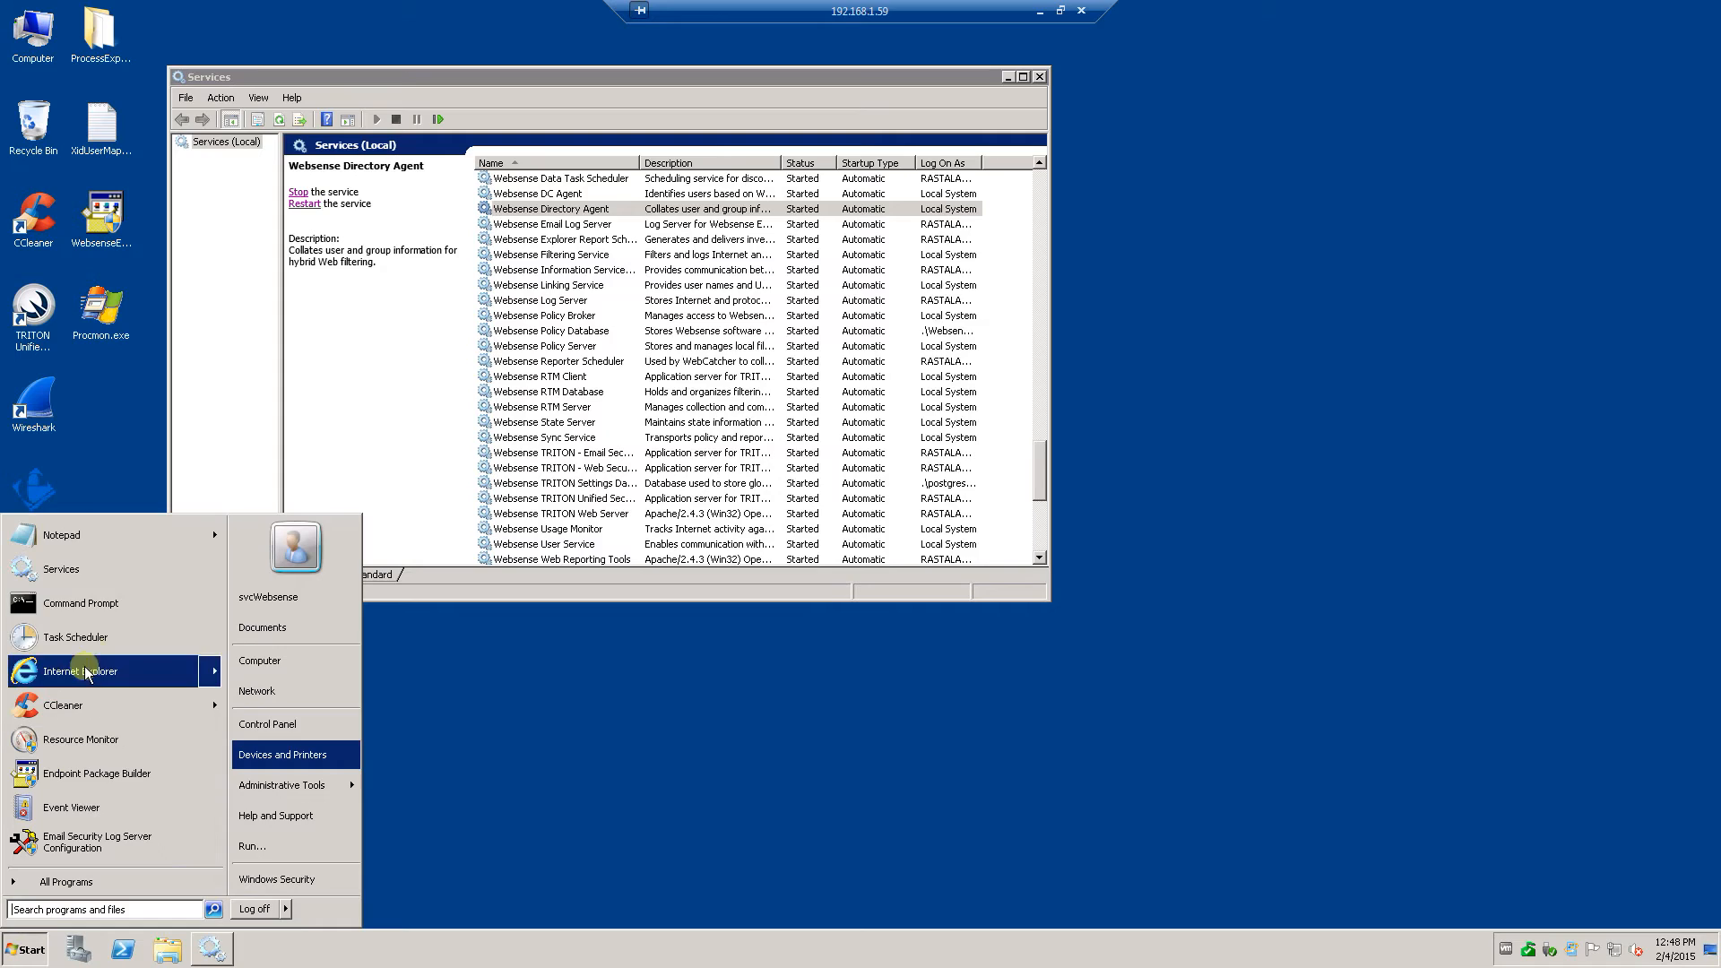
left_click(104, 606)
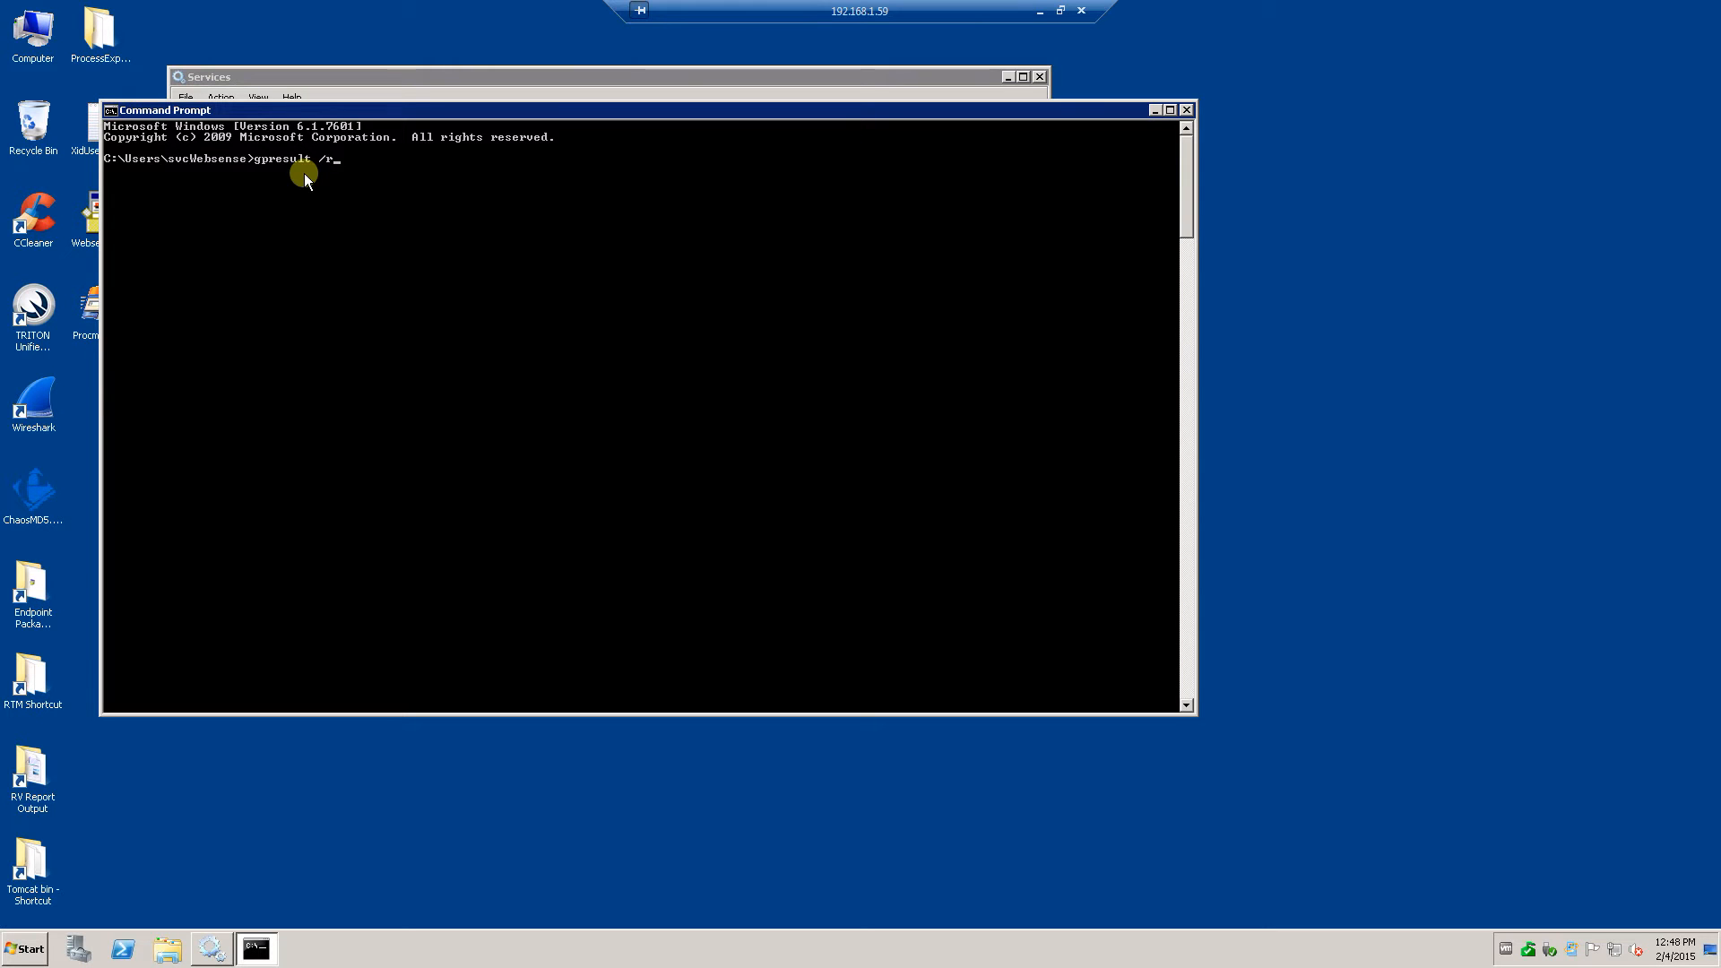
type("gpresult /r")
key("Return")
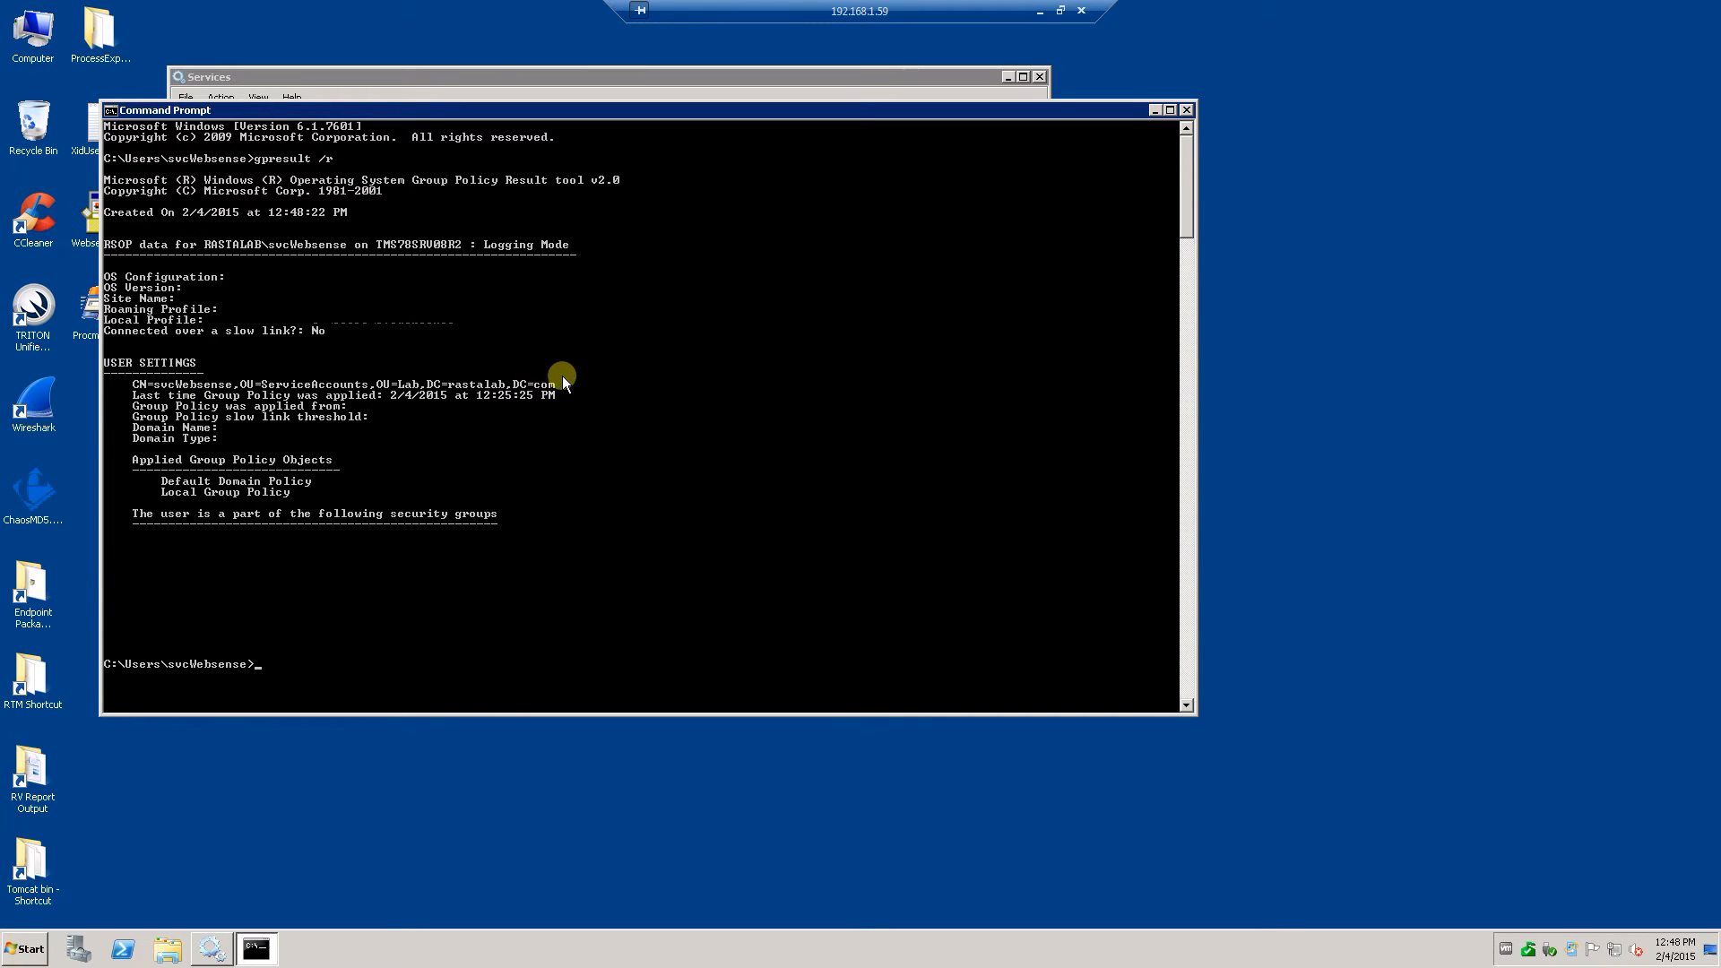
left_click(1186, 110)
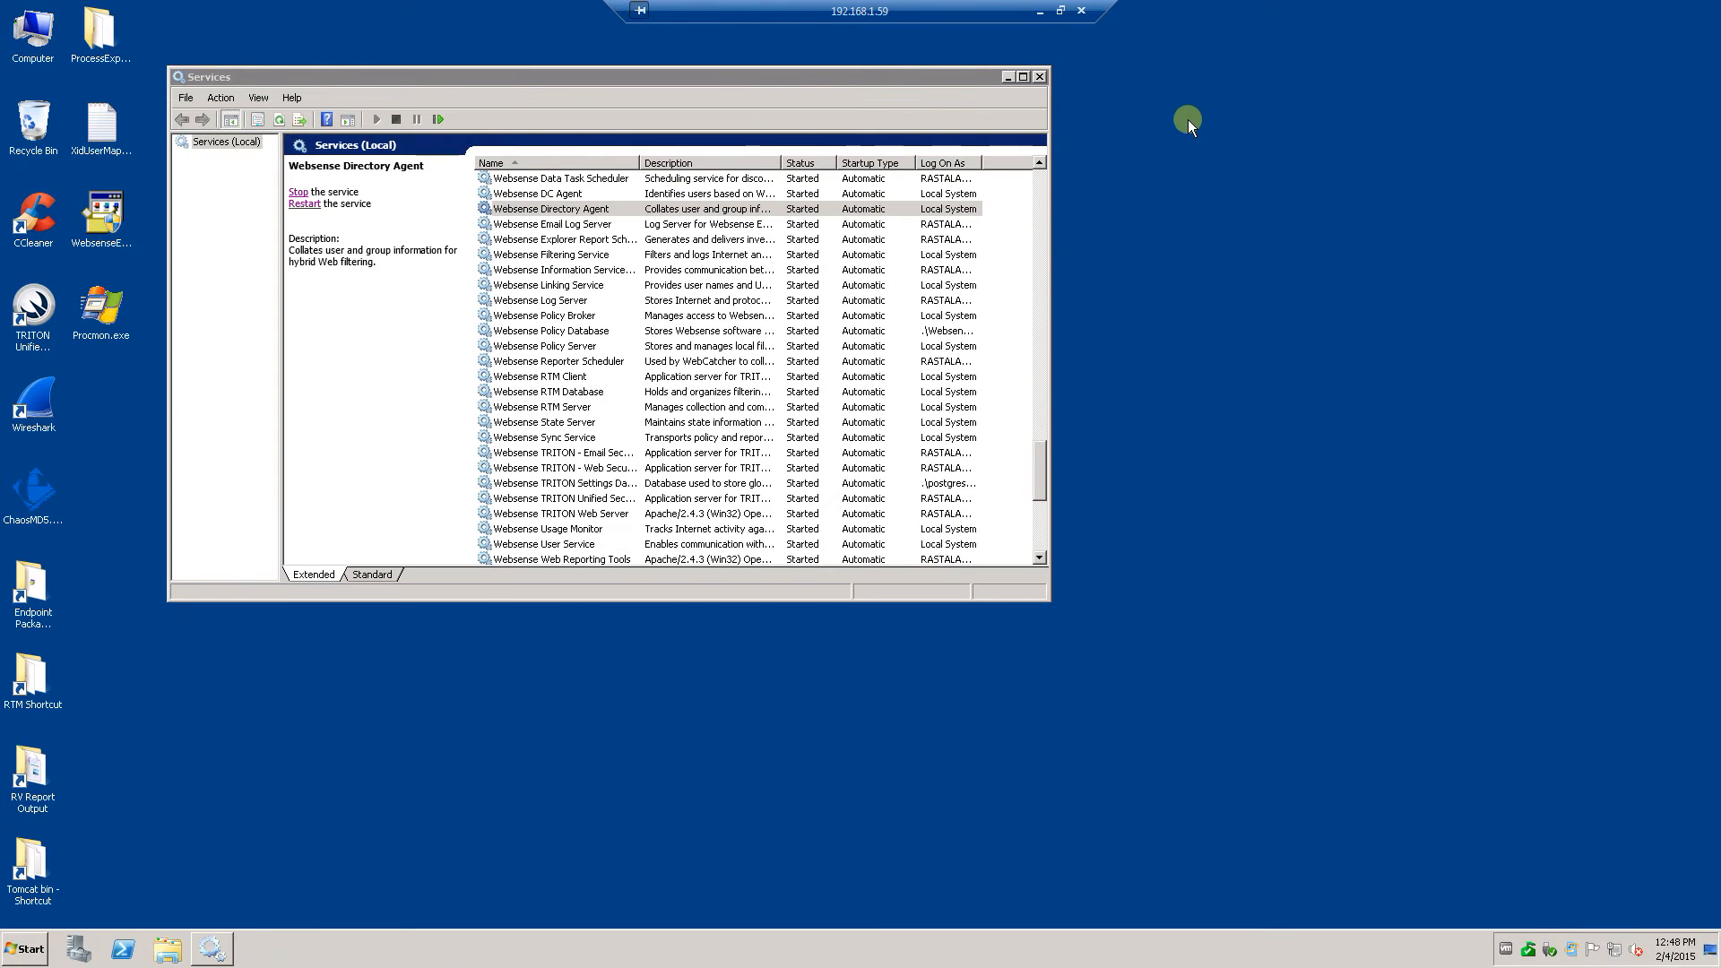
- Switch back to the TRITON console and open the Filtered Locations page of the hybrid configuration
left_click(1038, 11)
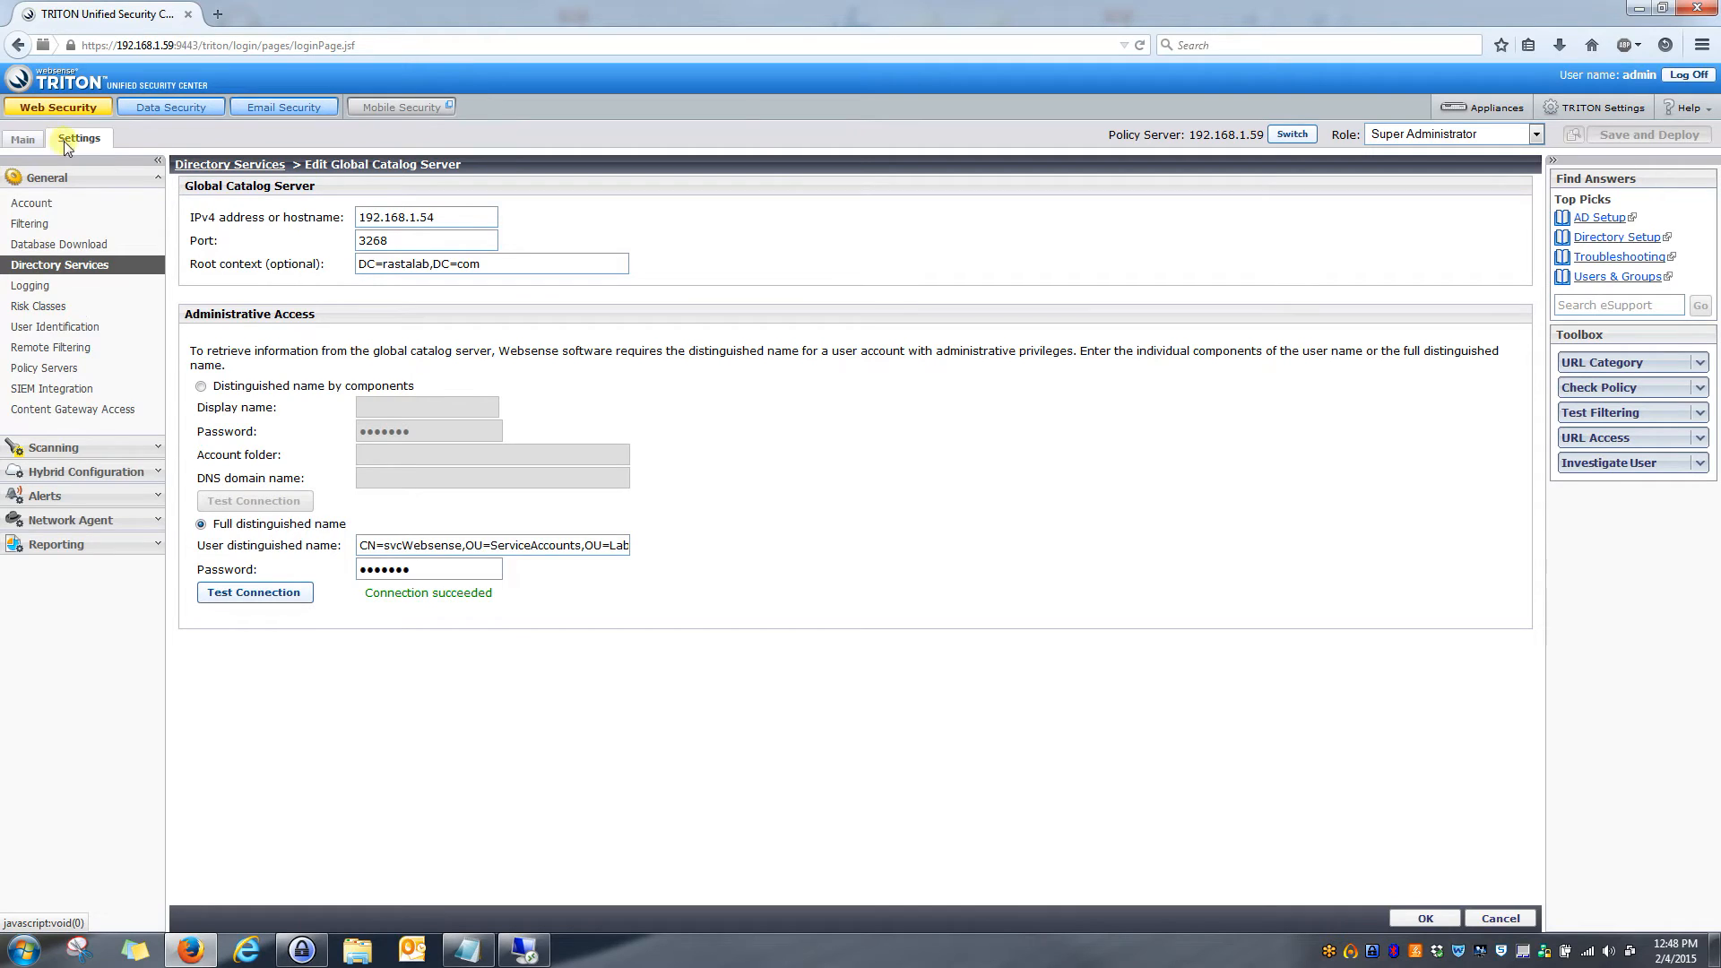
left_click(143, 471)
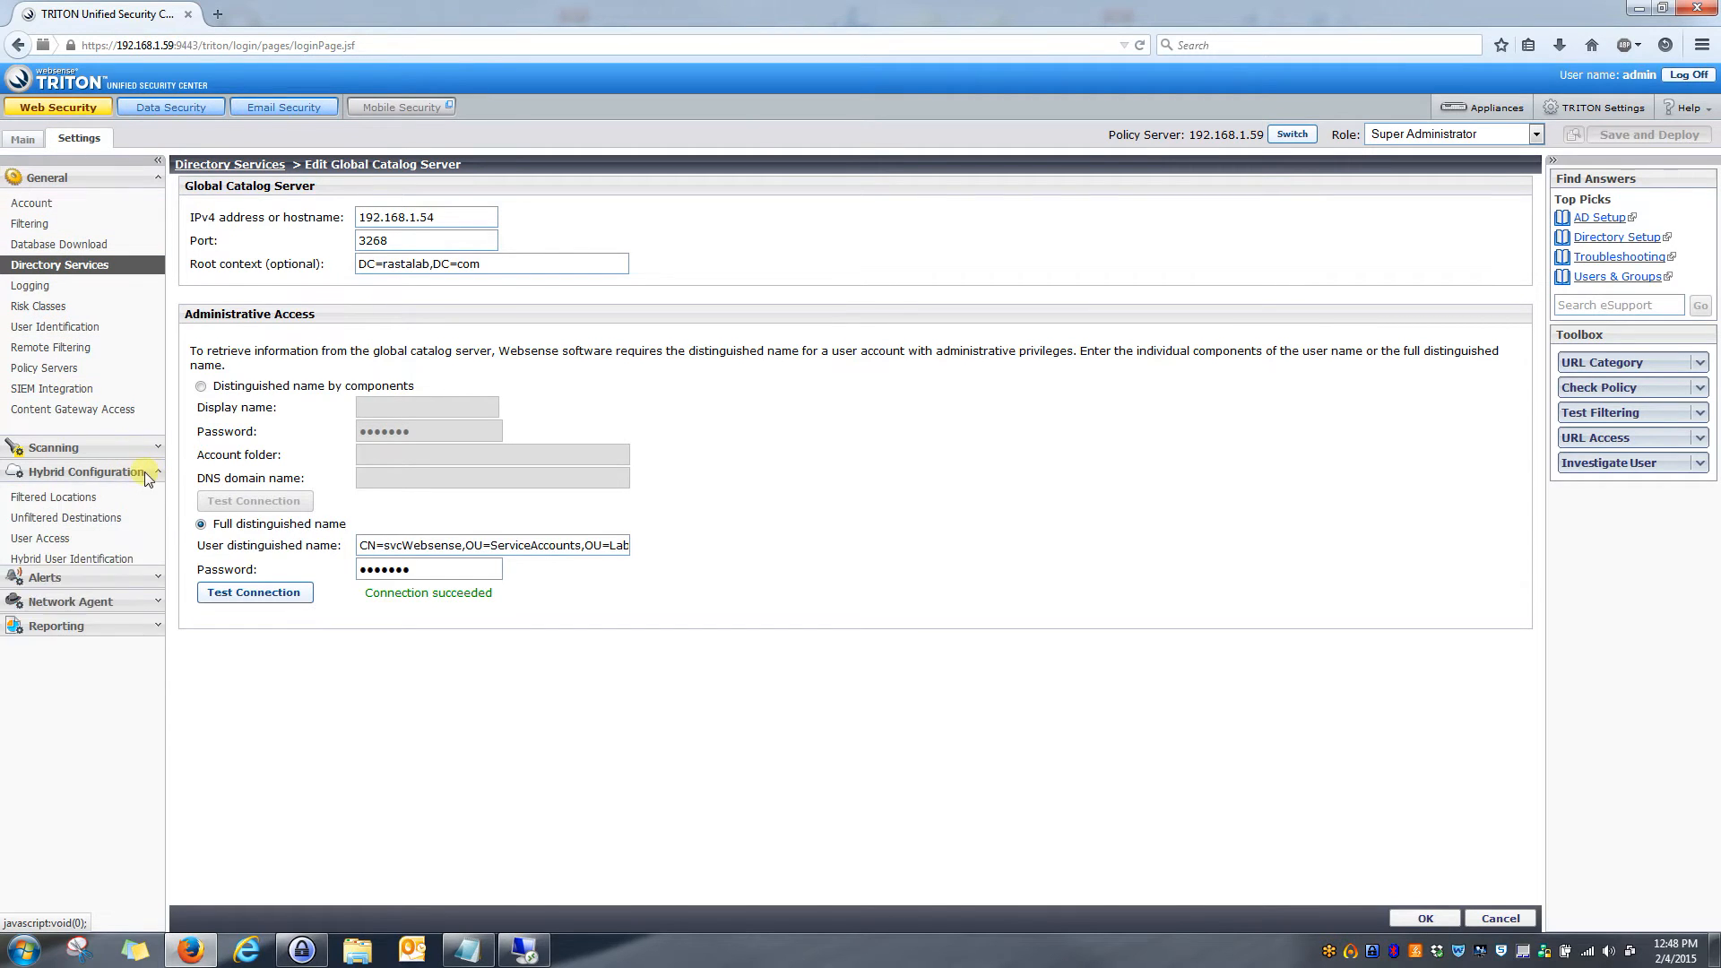
left_click(53, 498)
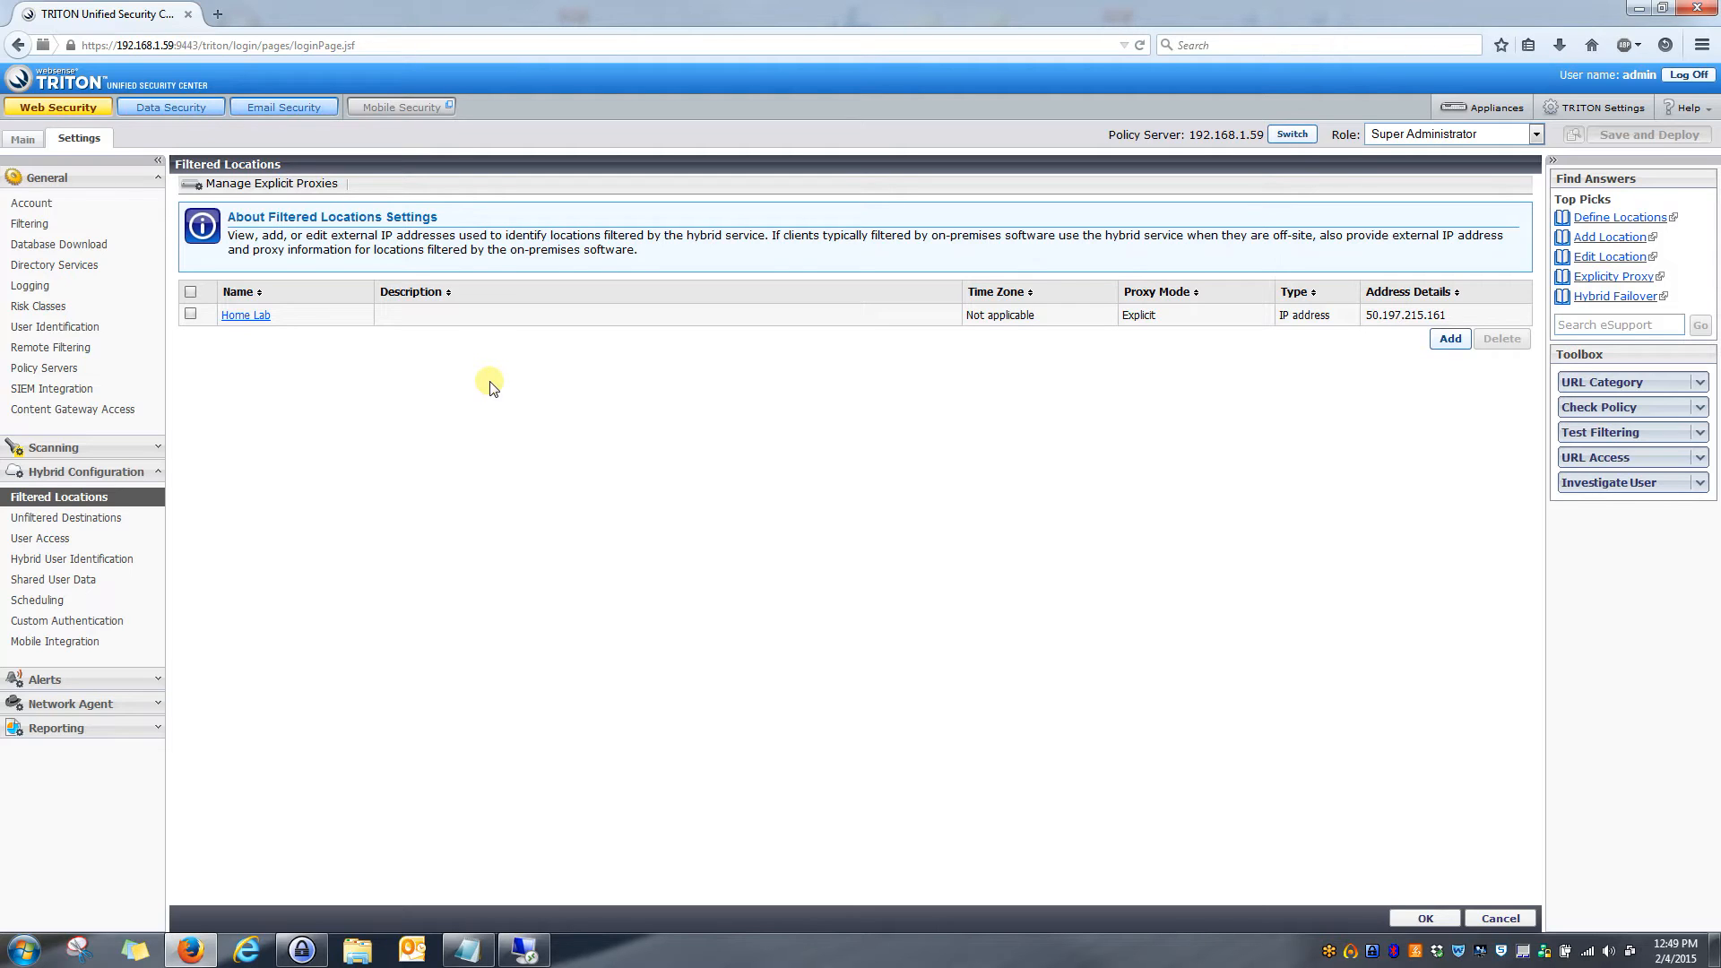
- Start a new filtered location named "XYZ Company site a" with the time zone (UTC-06:00) Central Time (US & Canada)
left_click(1449, 339)
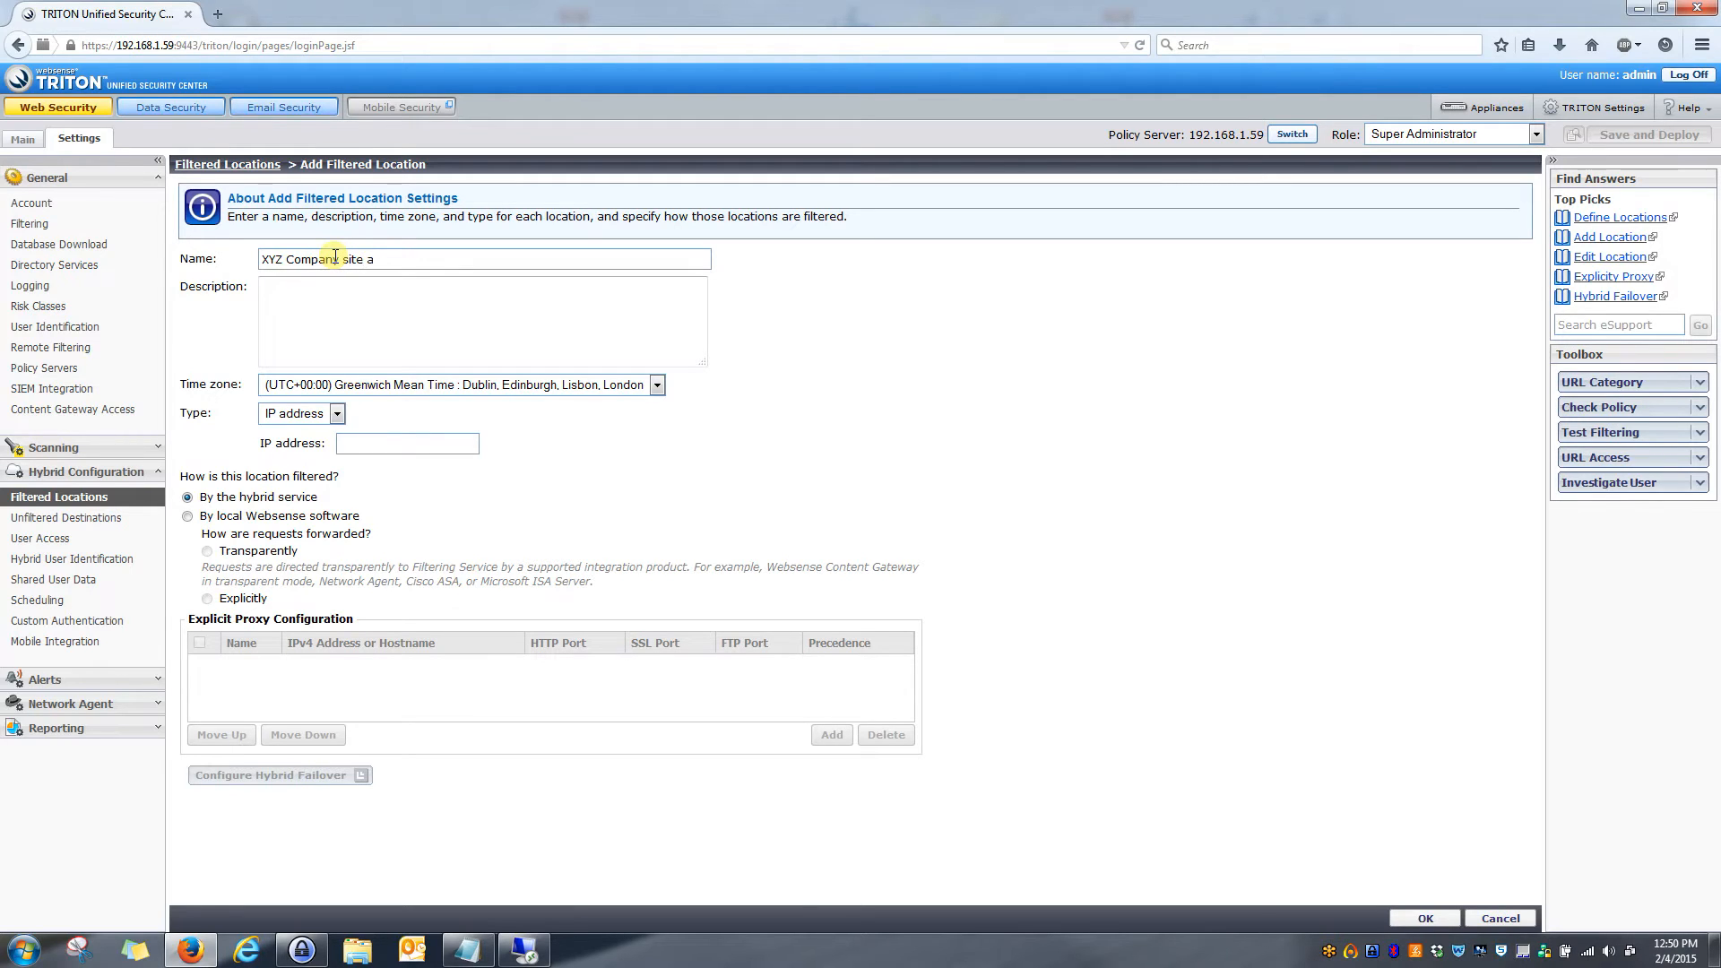
left_click(657, 386)
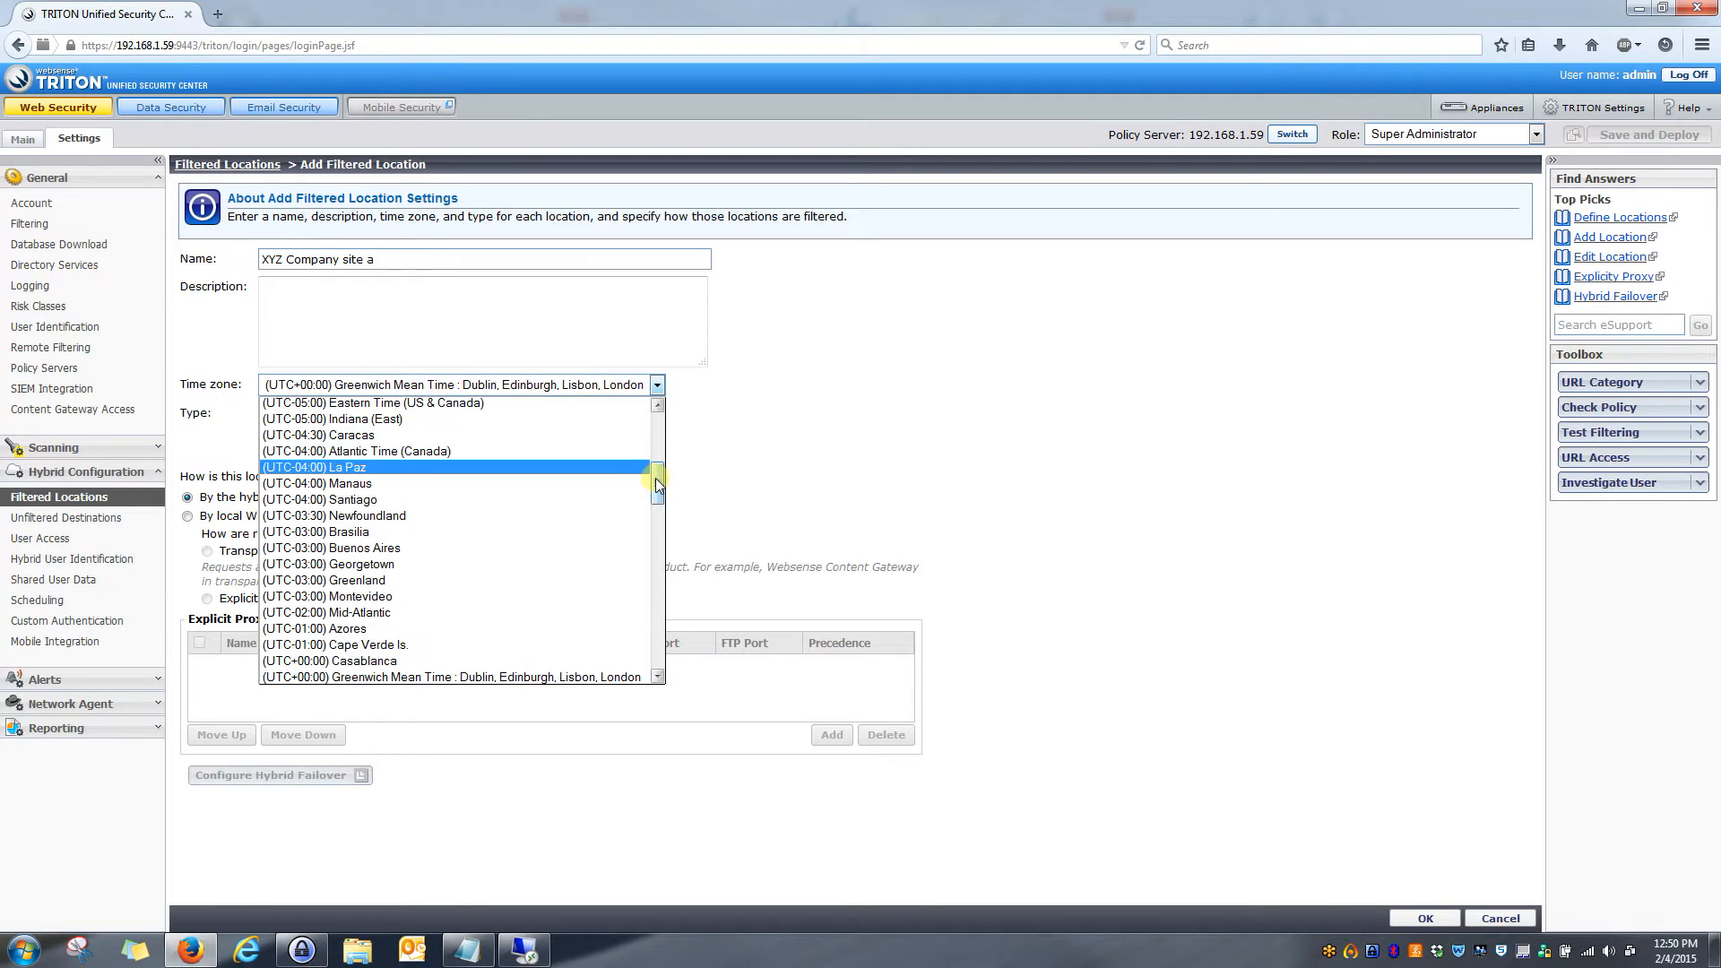
left_click_drag(659, 485, 662, 464)
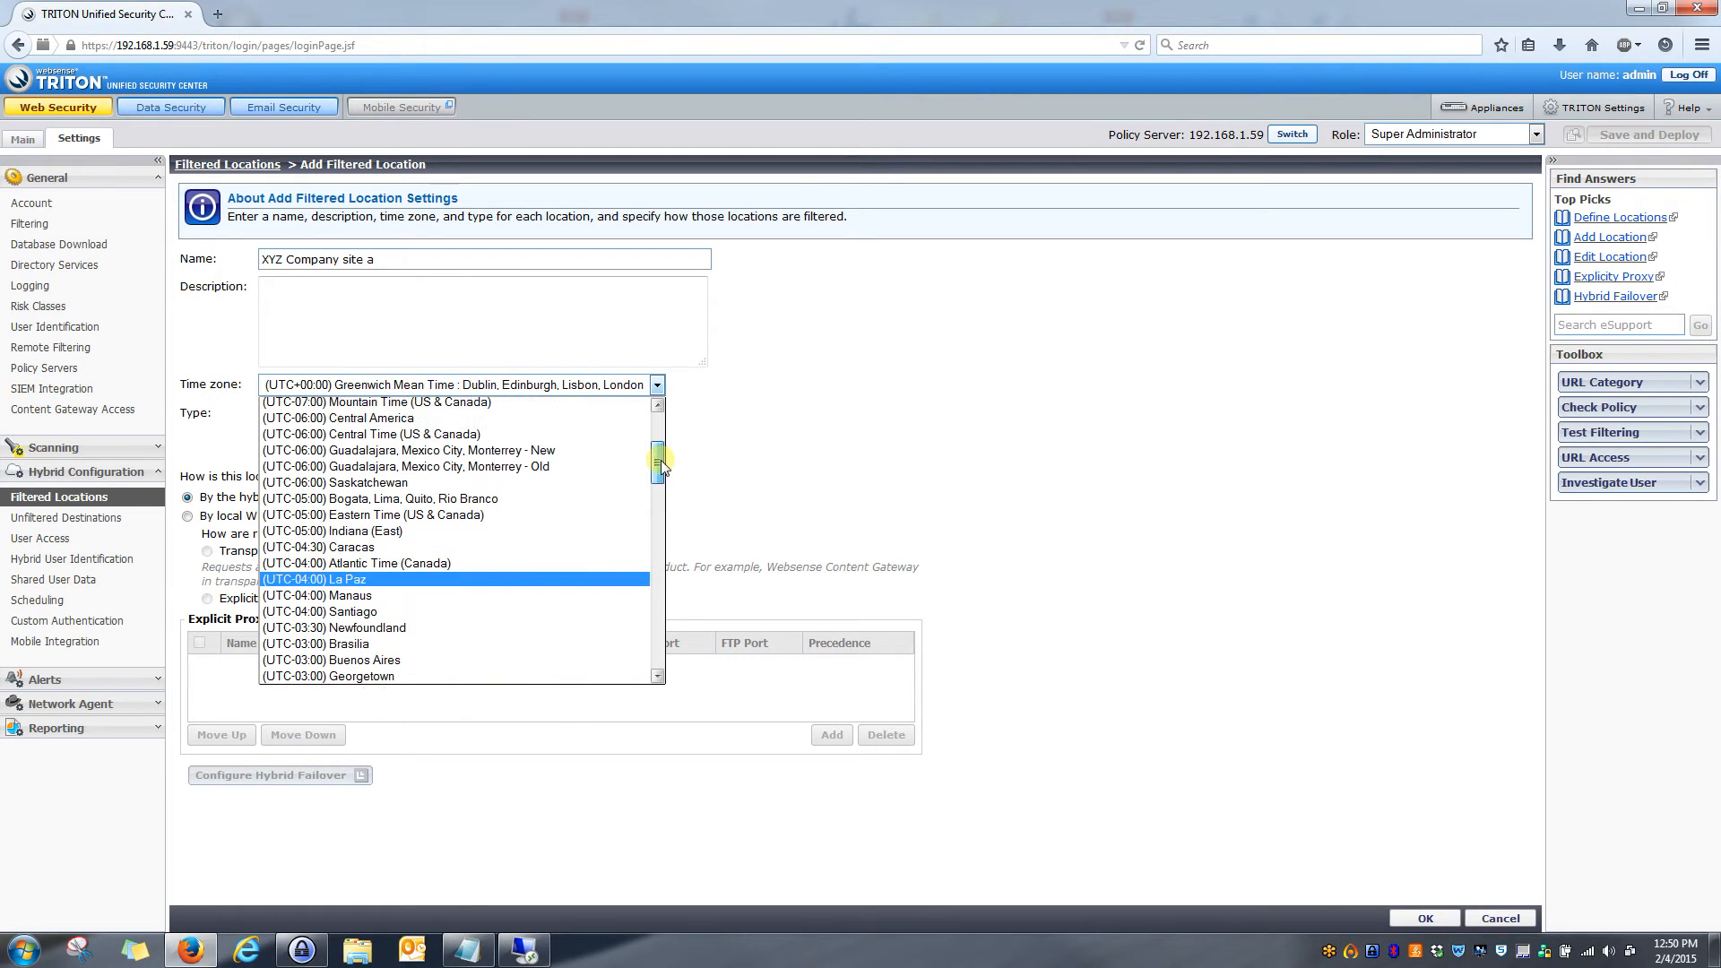
left_click(433, 437)
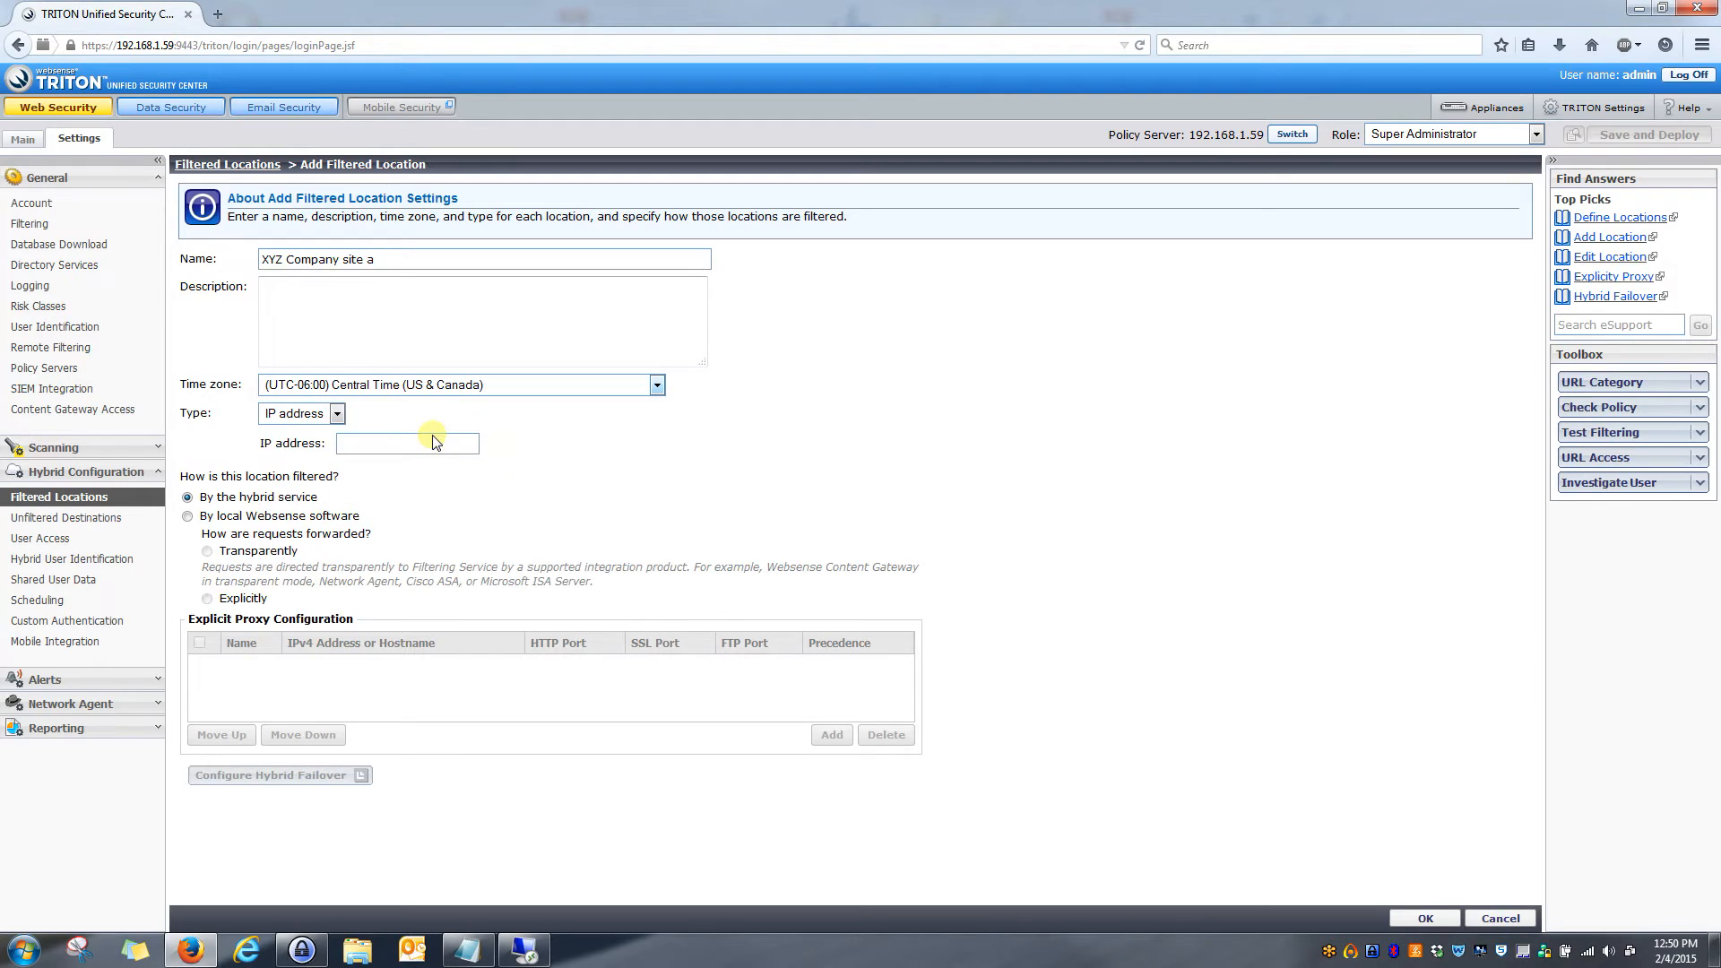
- Try the Range and Subnet location types to examine their address fields, and return the type to IP address
left_click(338, 414)
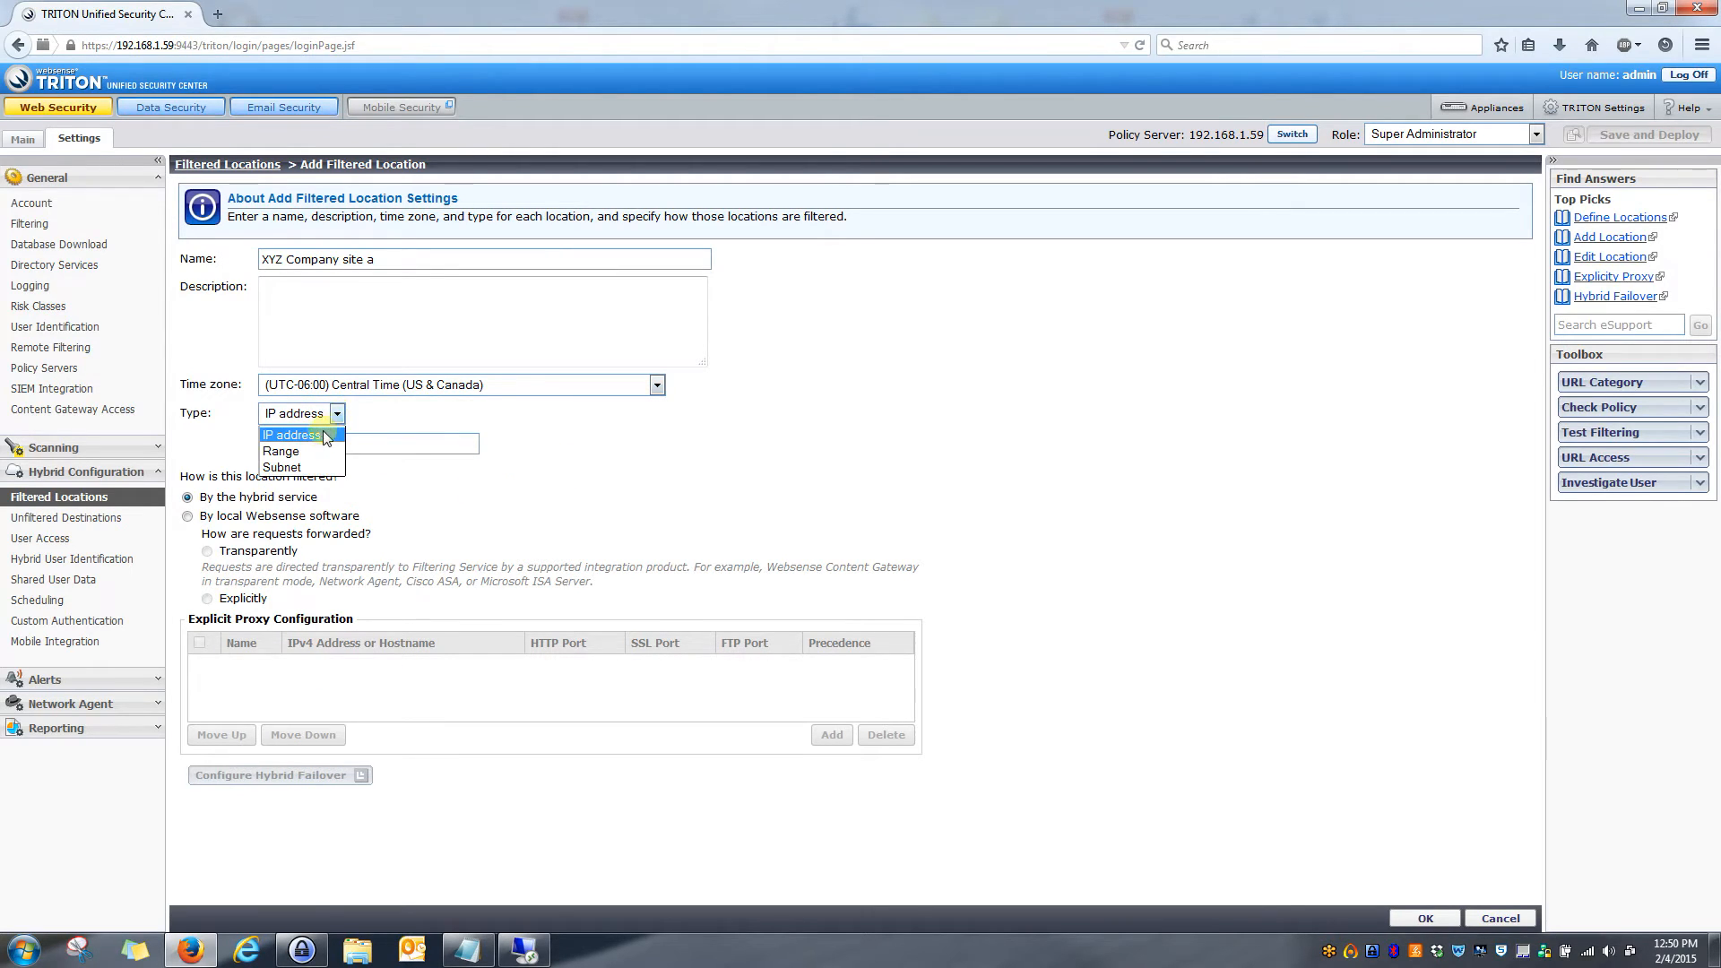
left_click(441, 409)
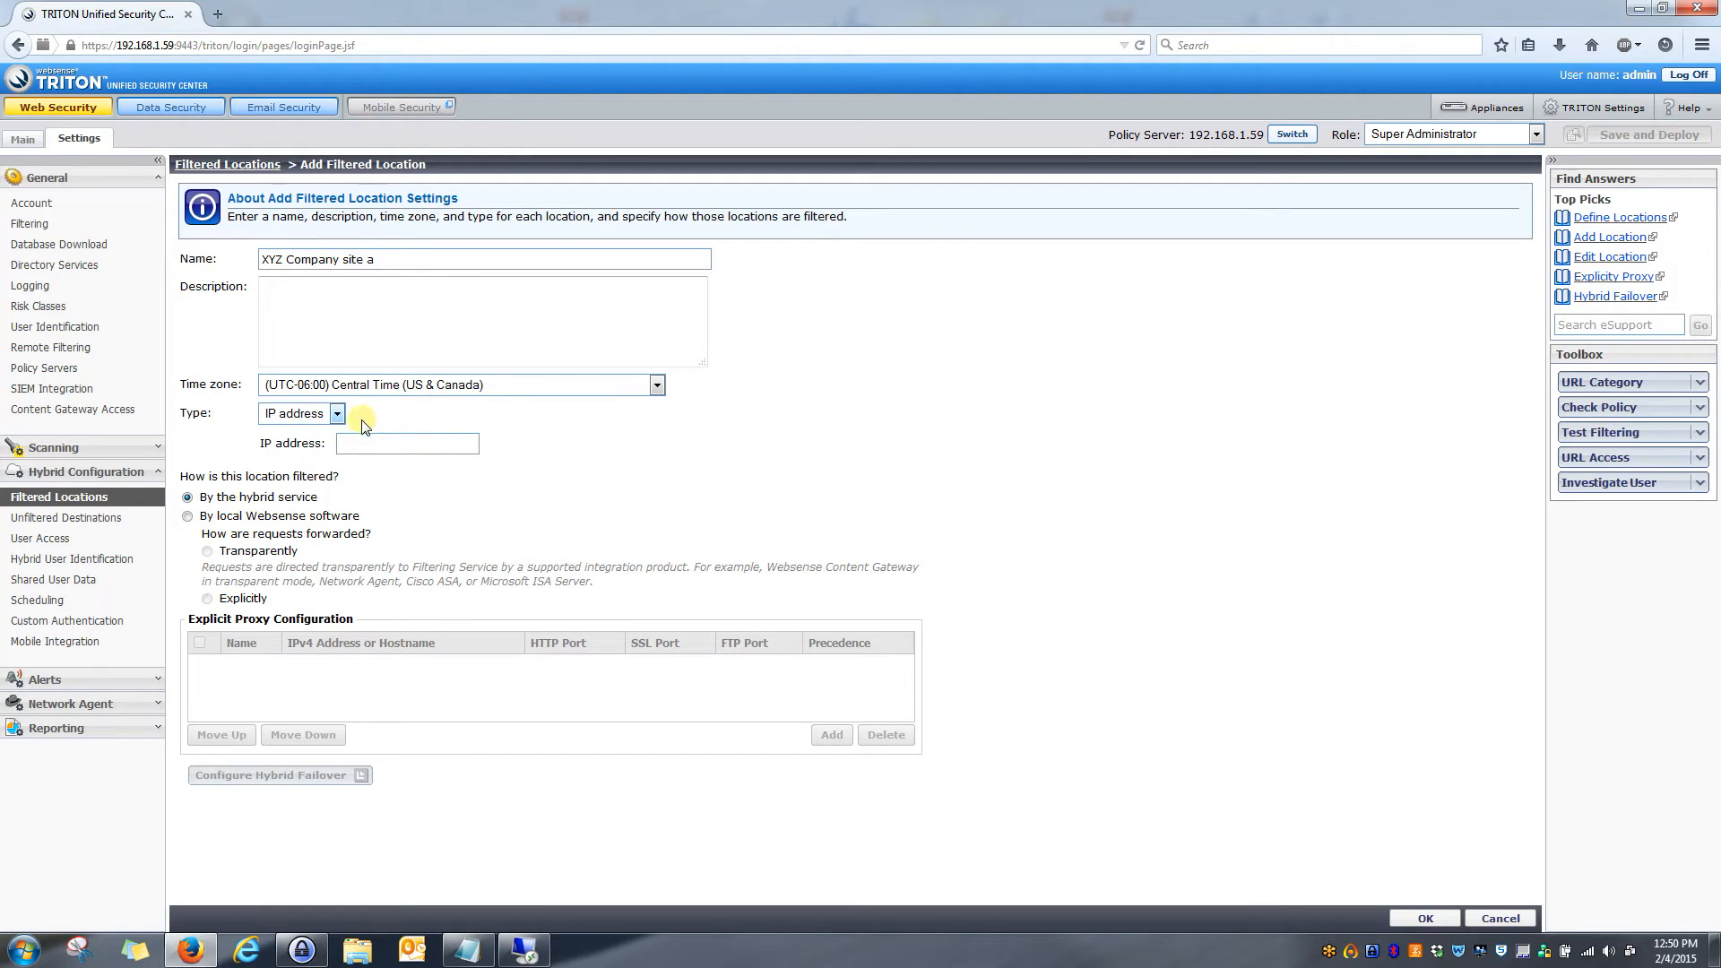
left_click(326, 413)
left_click(304, 452)
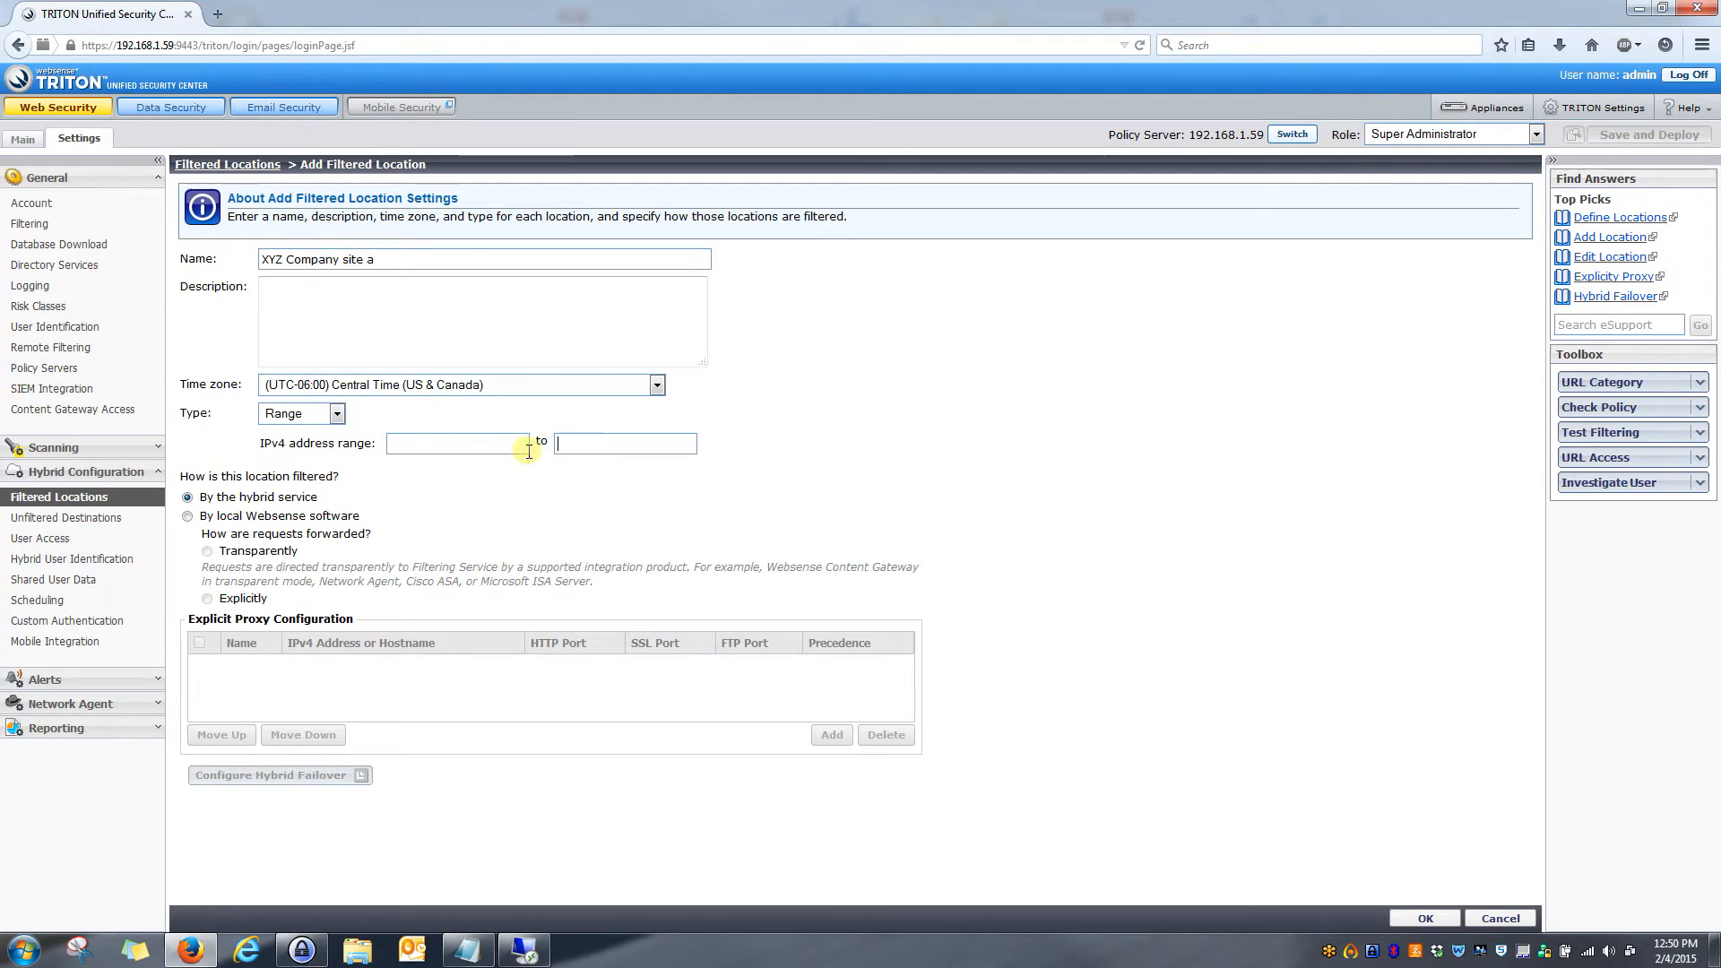
left_click(586, 444)
left_click(337, 413)
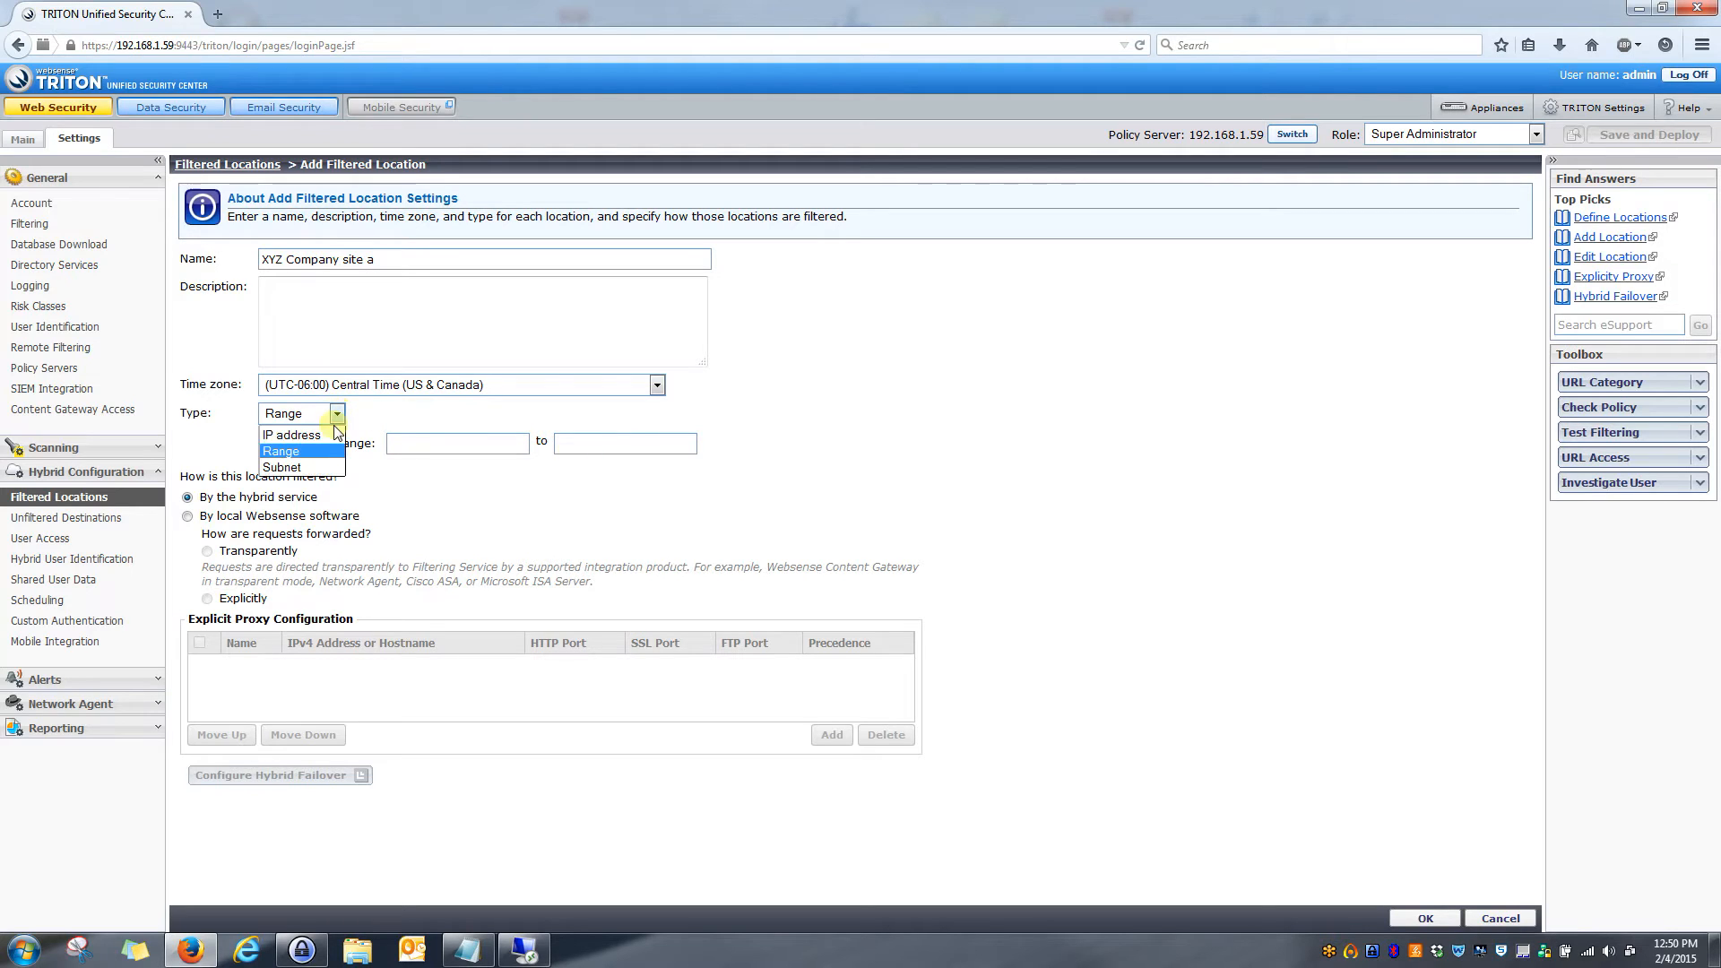
left_click(330, 458)
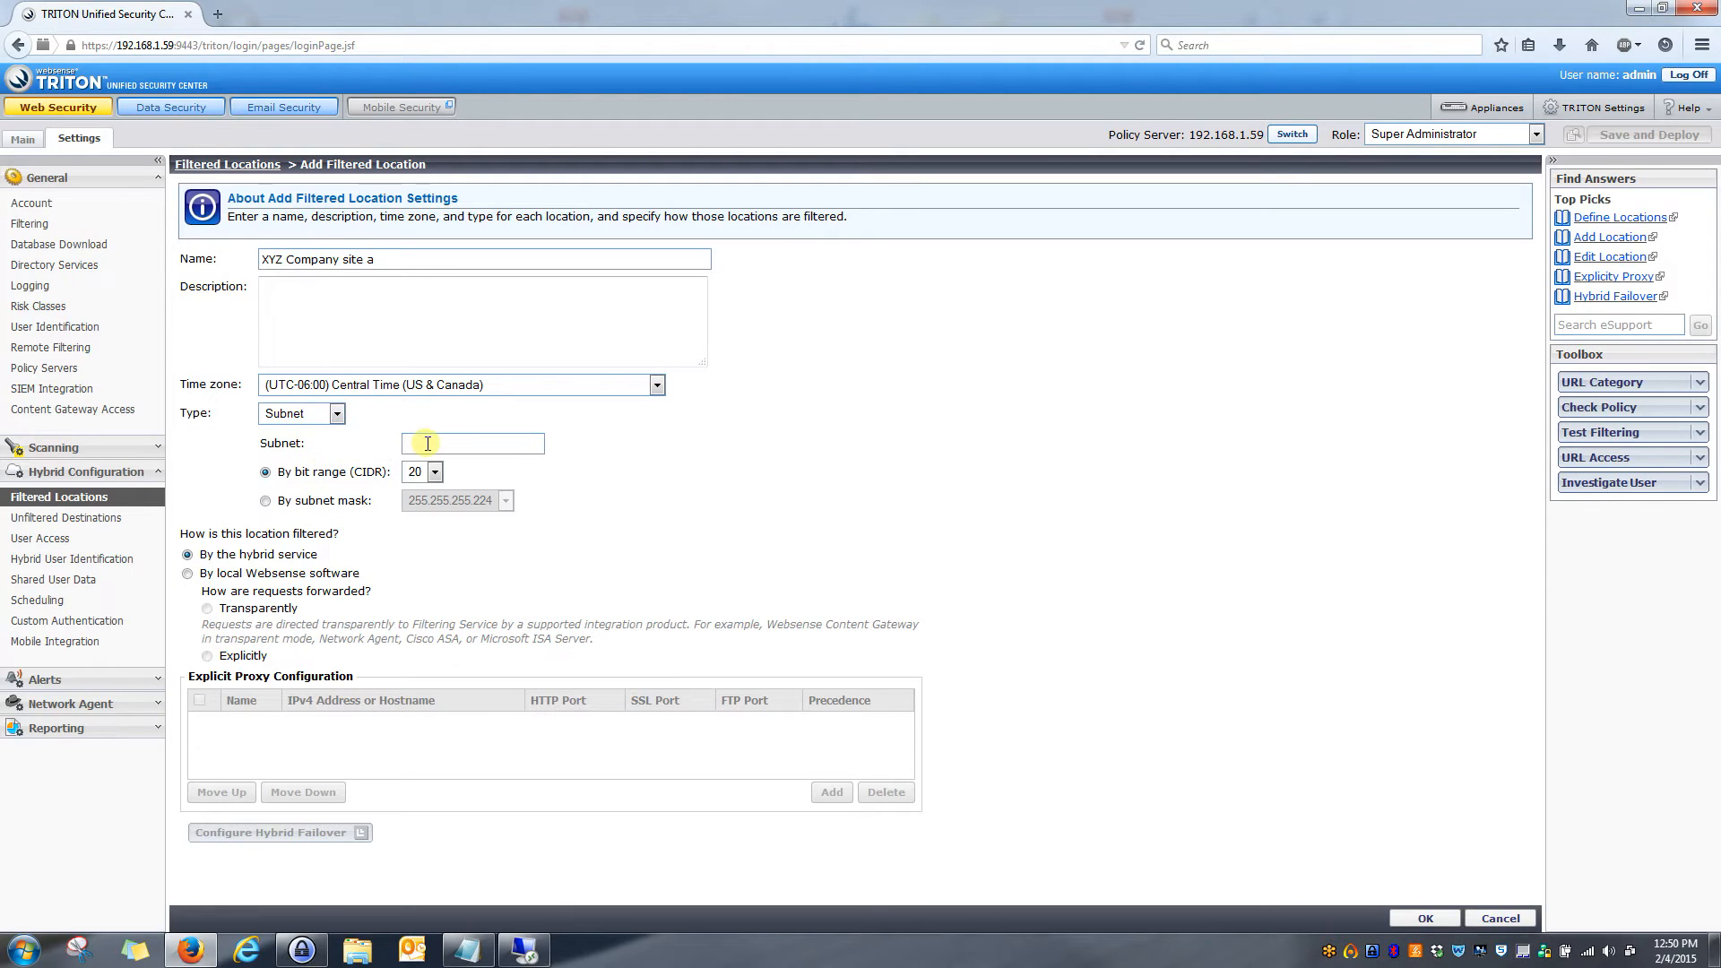
left_click(337, 413)
left_click(324, 442)
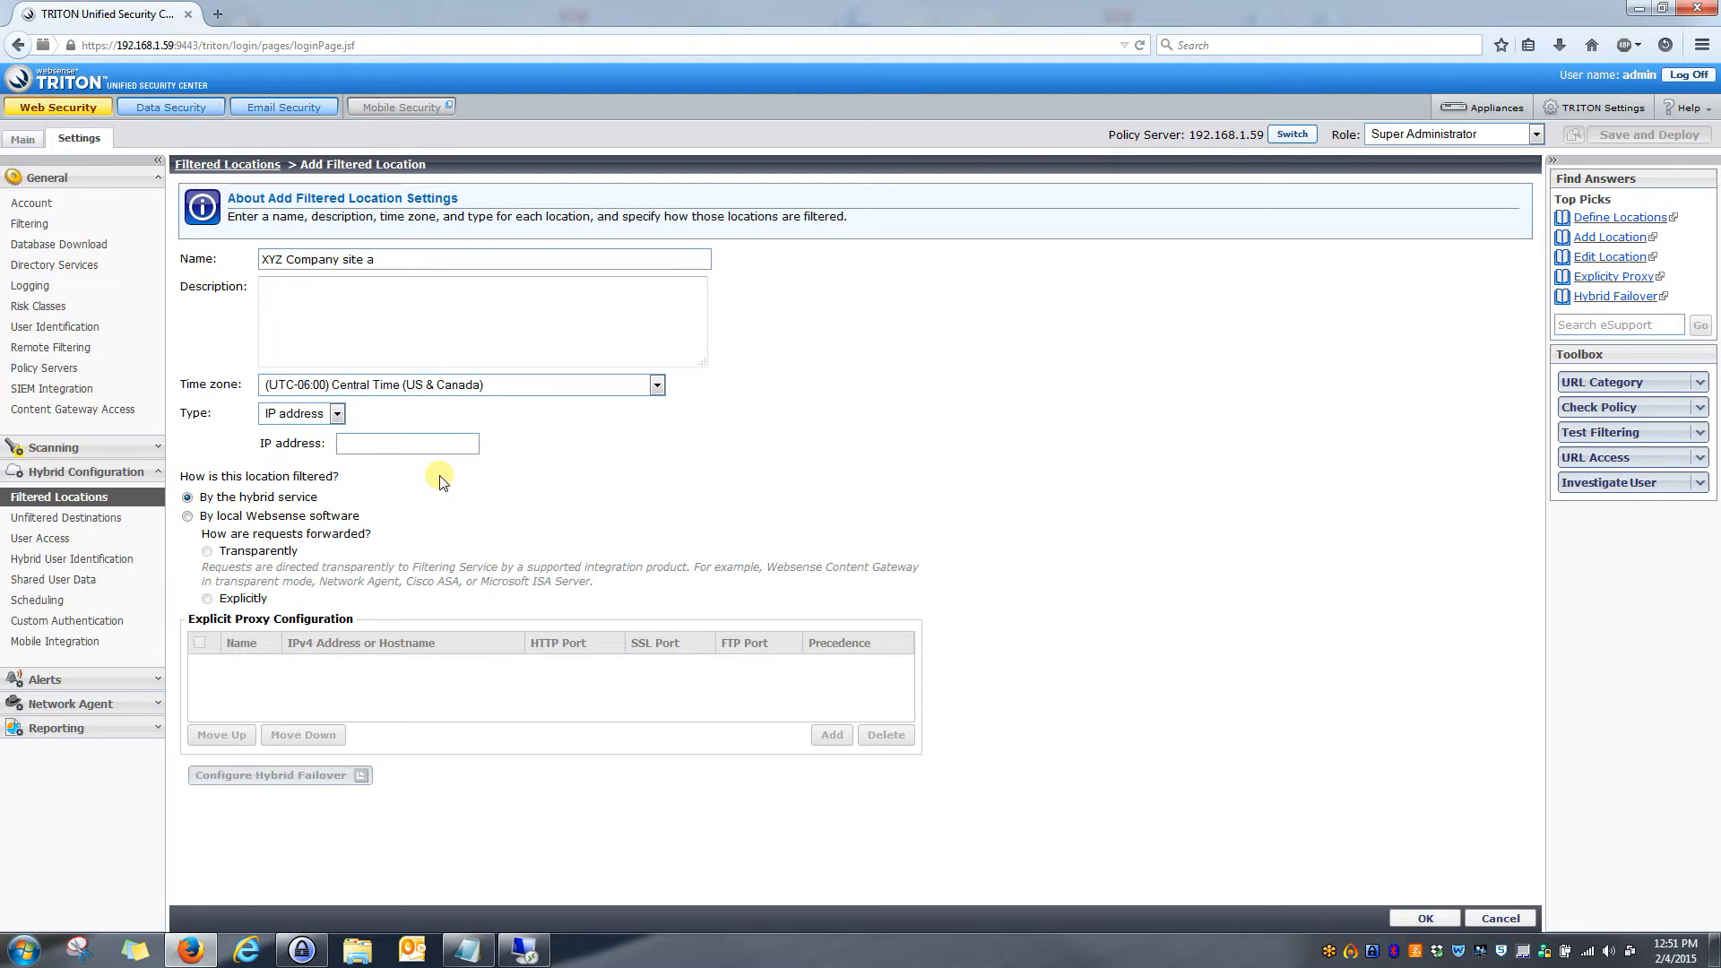
- Give the location IP address 57.89.254.164, filter it transparently by local Websense software, and save it
left_click(352, 442)
type("57.89.254.164")
left_click(188, 517)
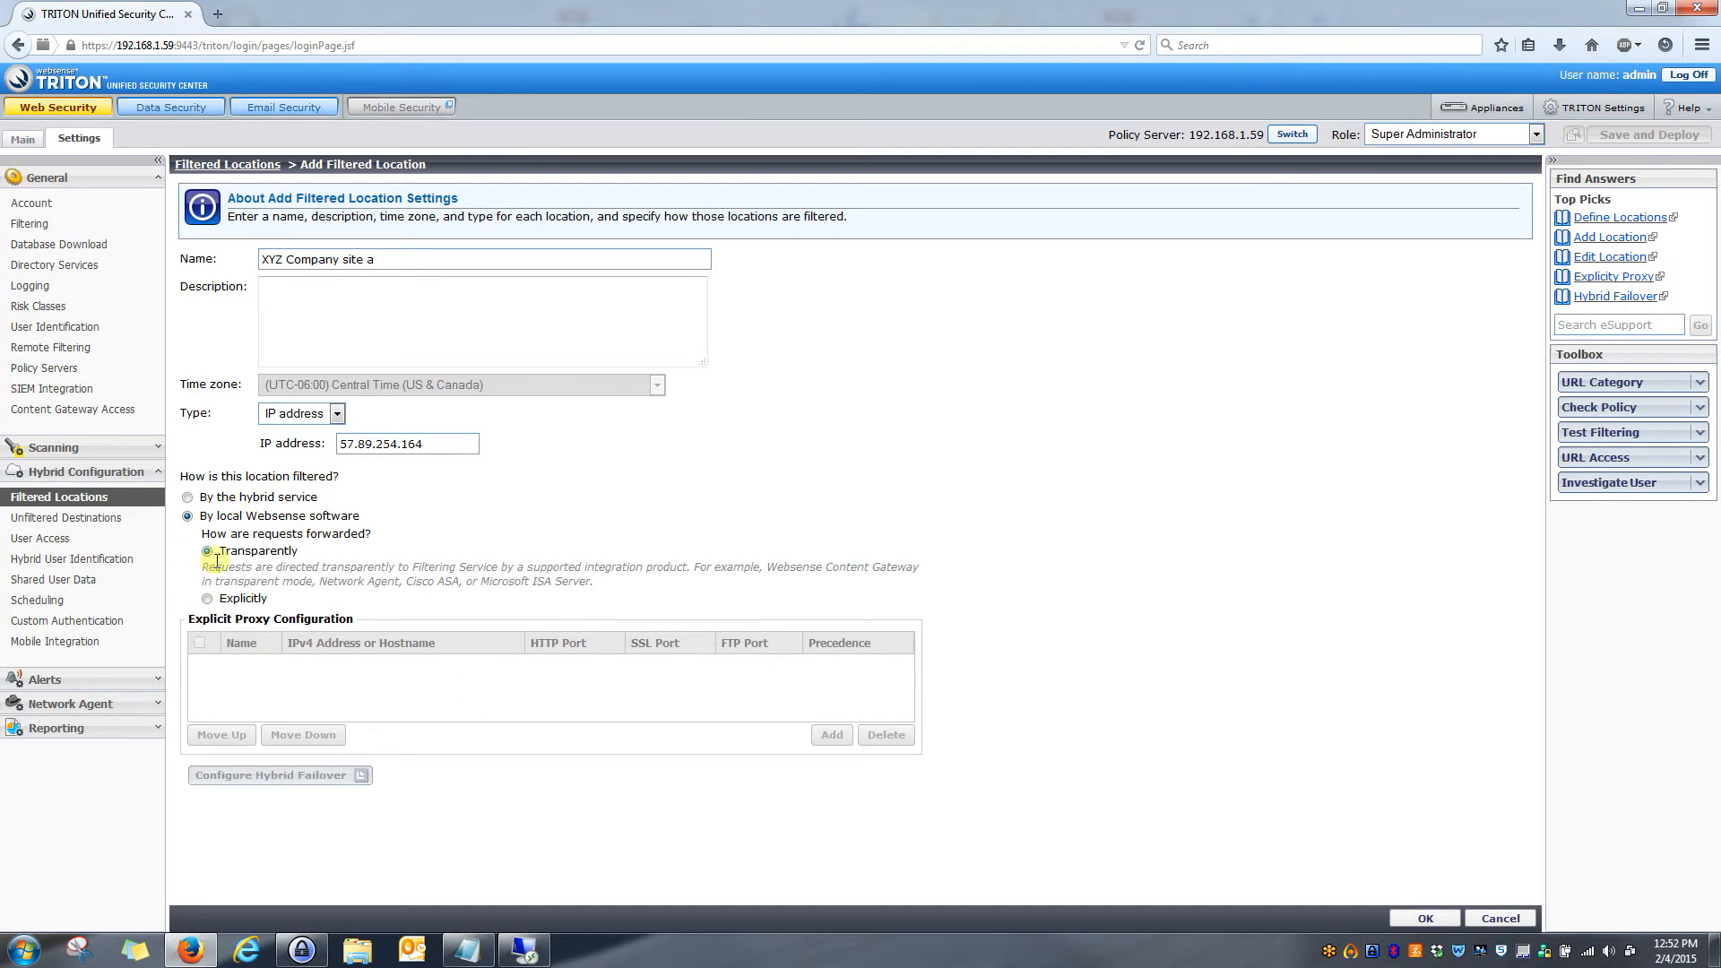
left_click(1427, 918)
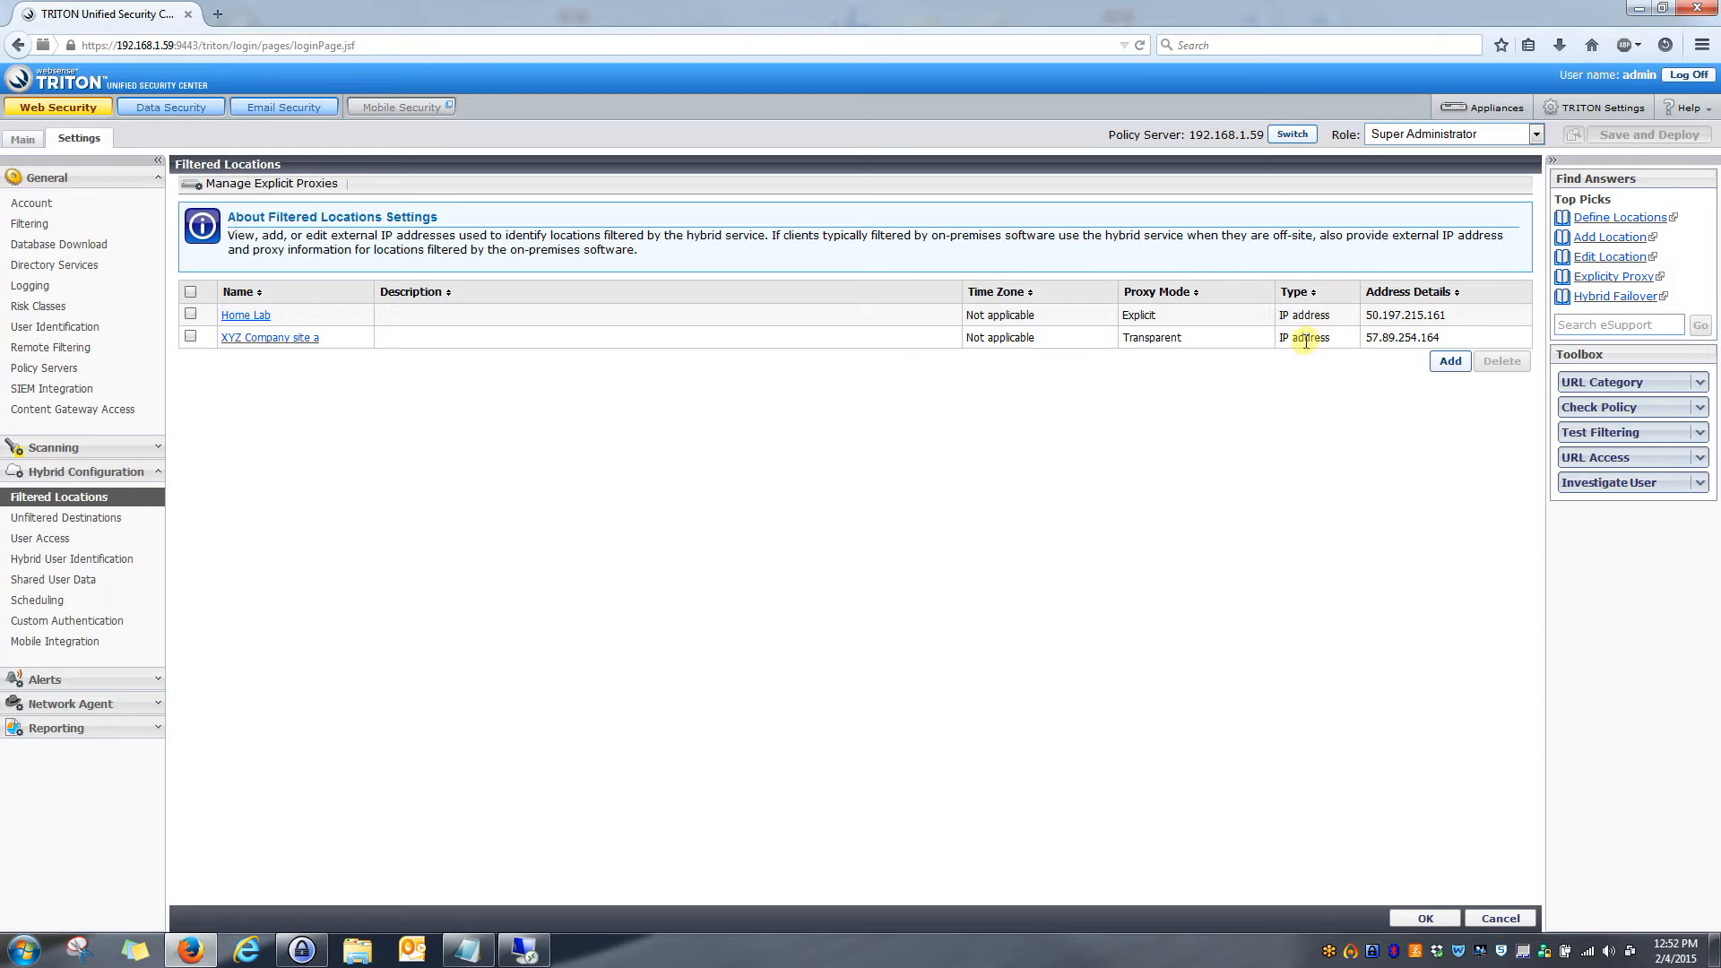
- Add a filtered location named "XYZ Company site b" with IP address 54.87.58.96, filtered by the hybrid service, and save it
left_click(1449, 362)
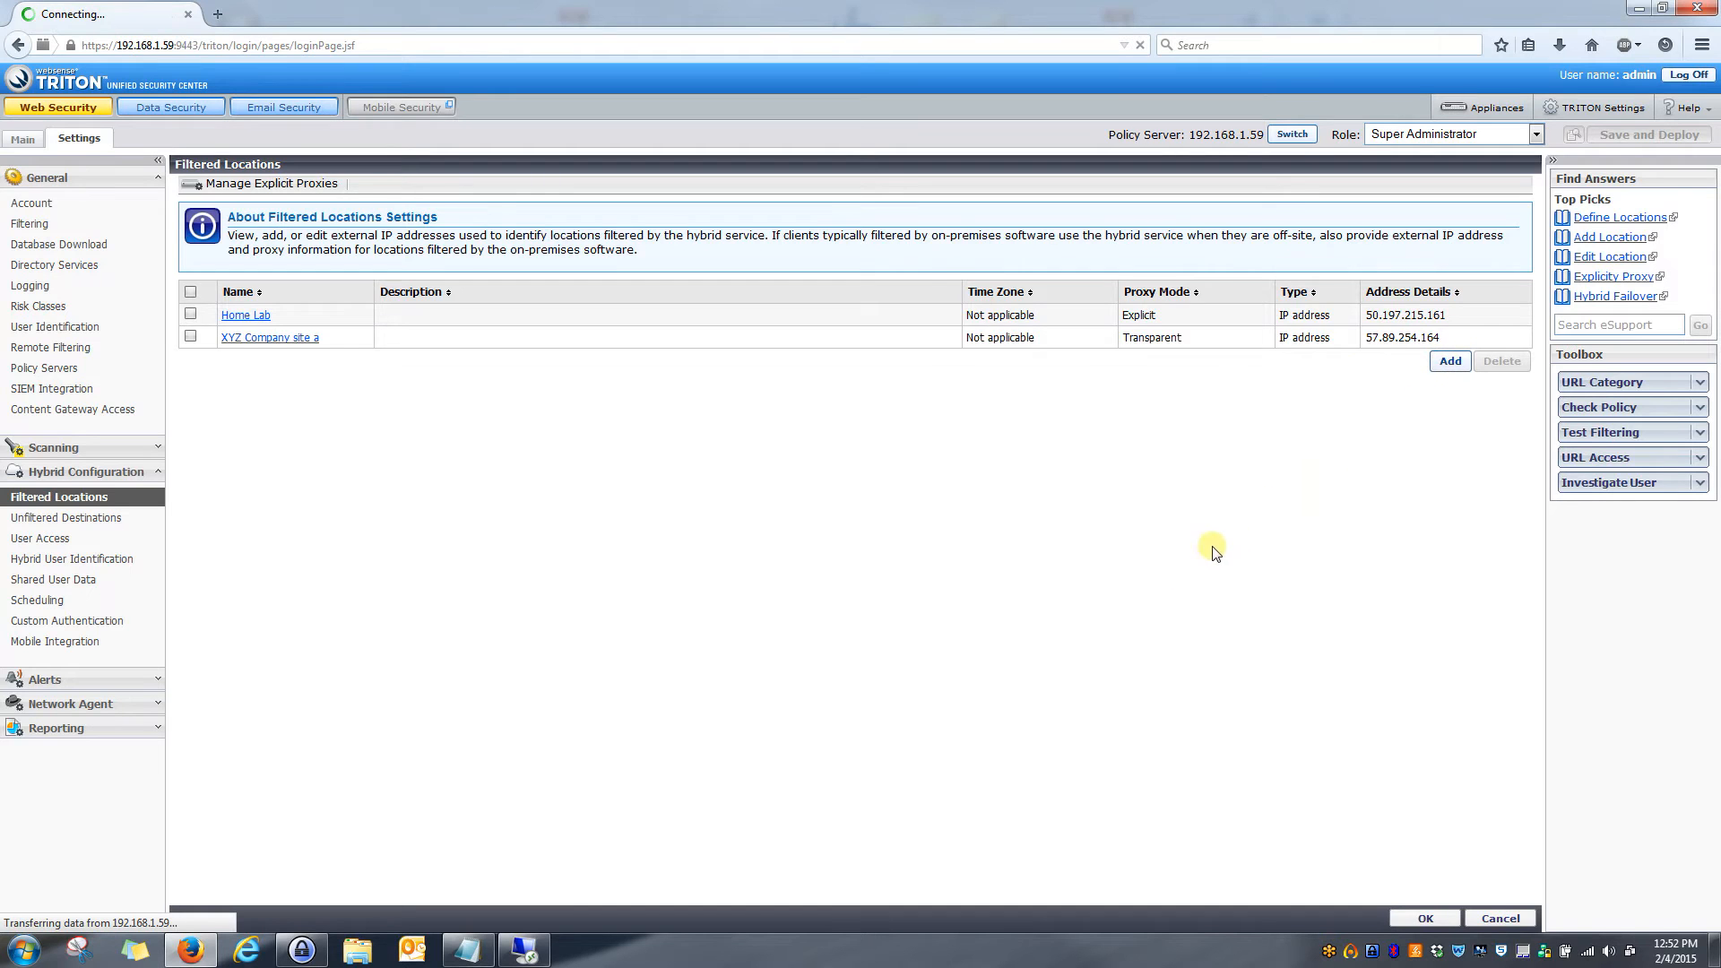
left_click(379, 262)
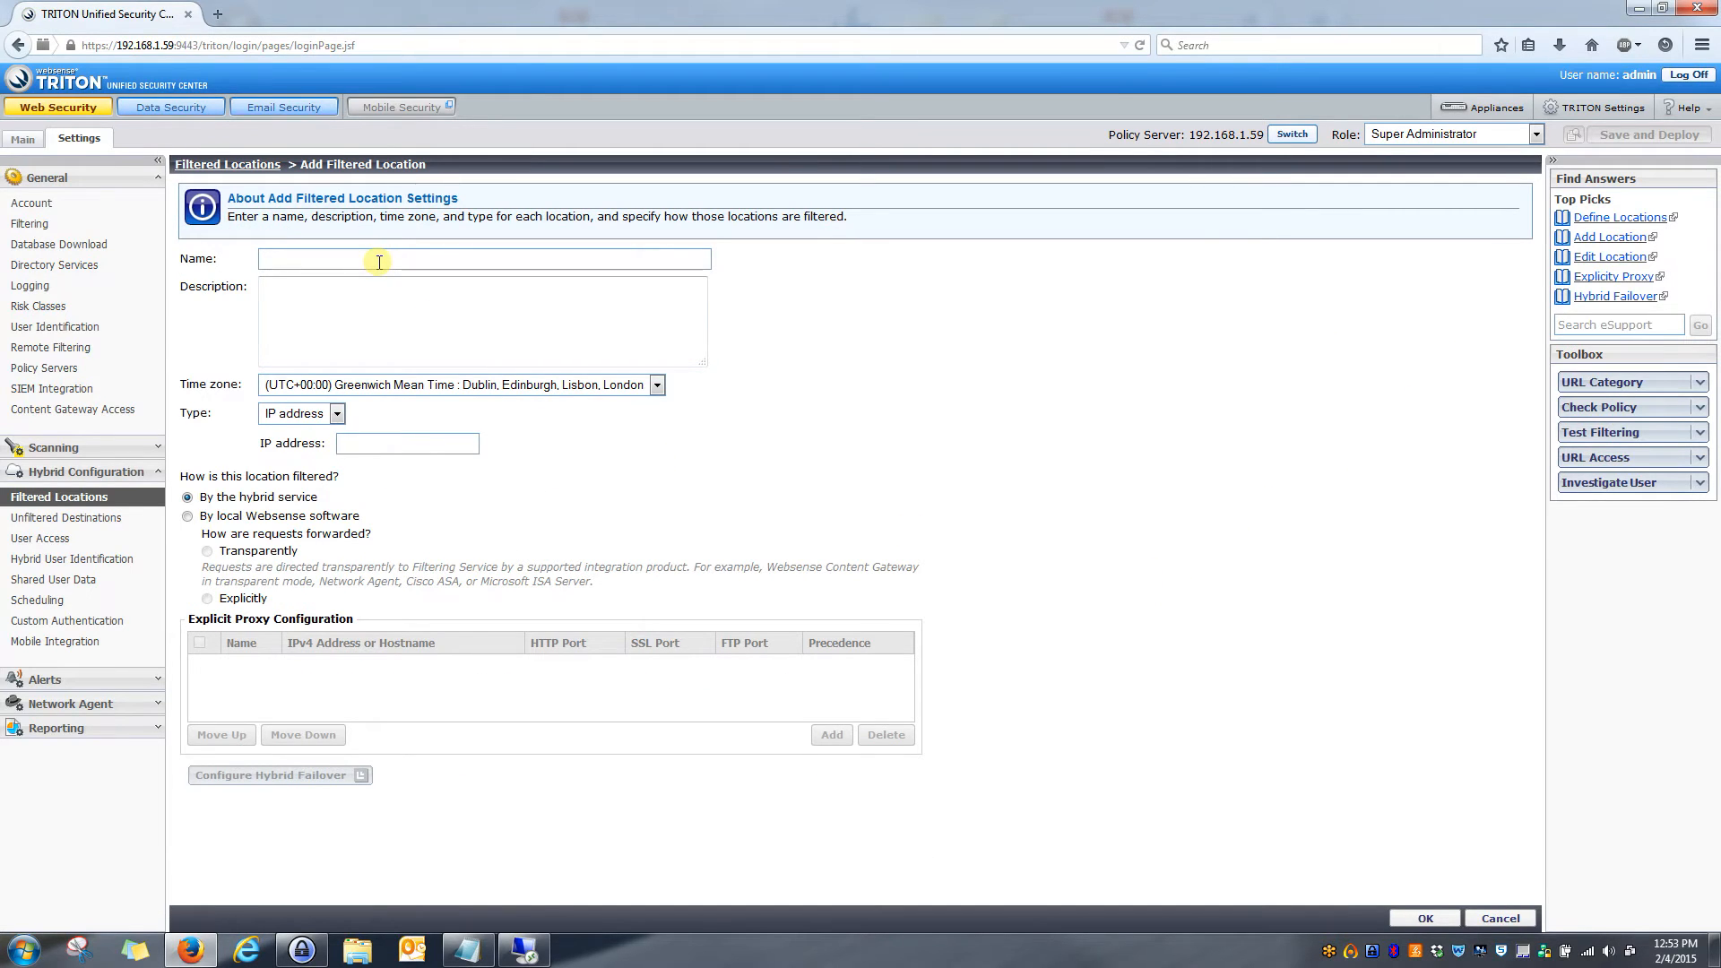
type("XYZ Company site b")
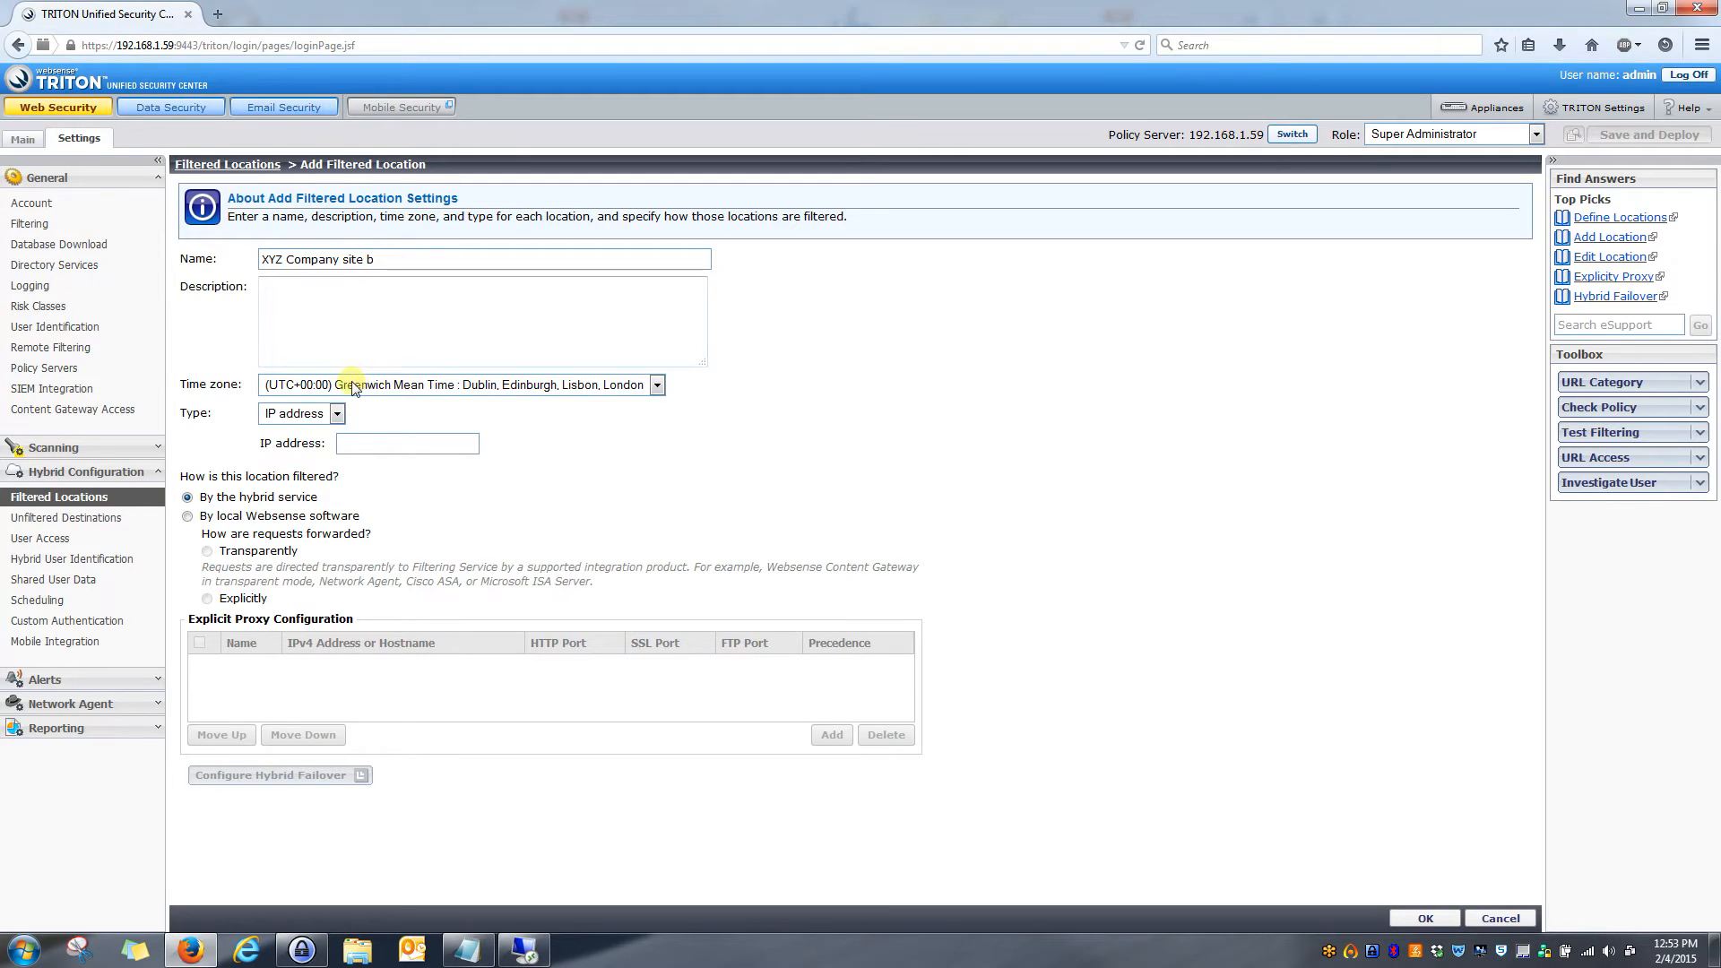
left_click(363, 442)
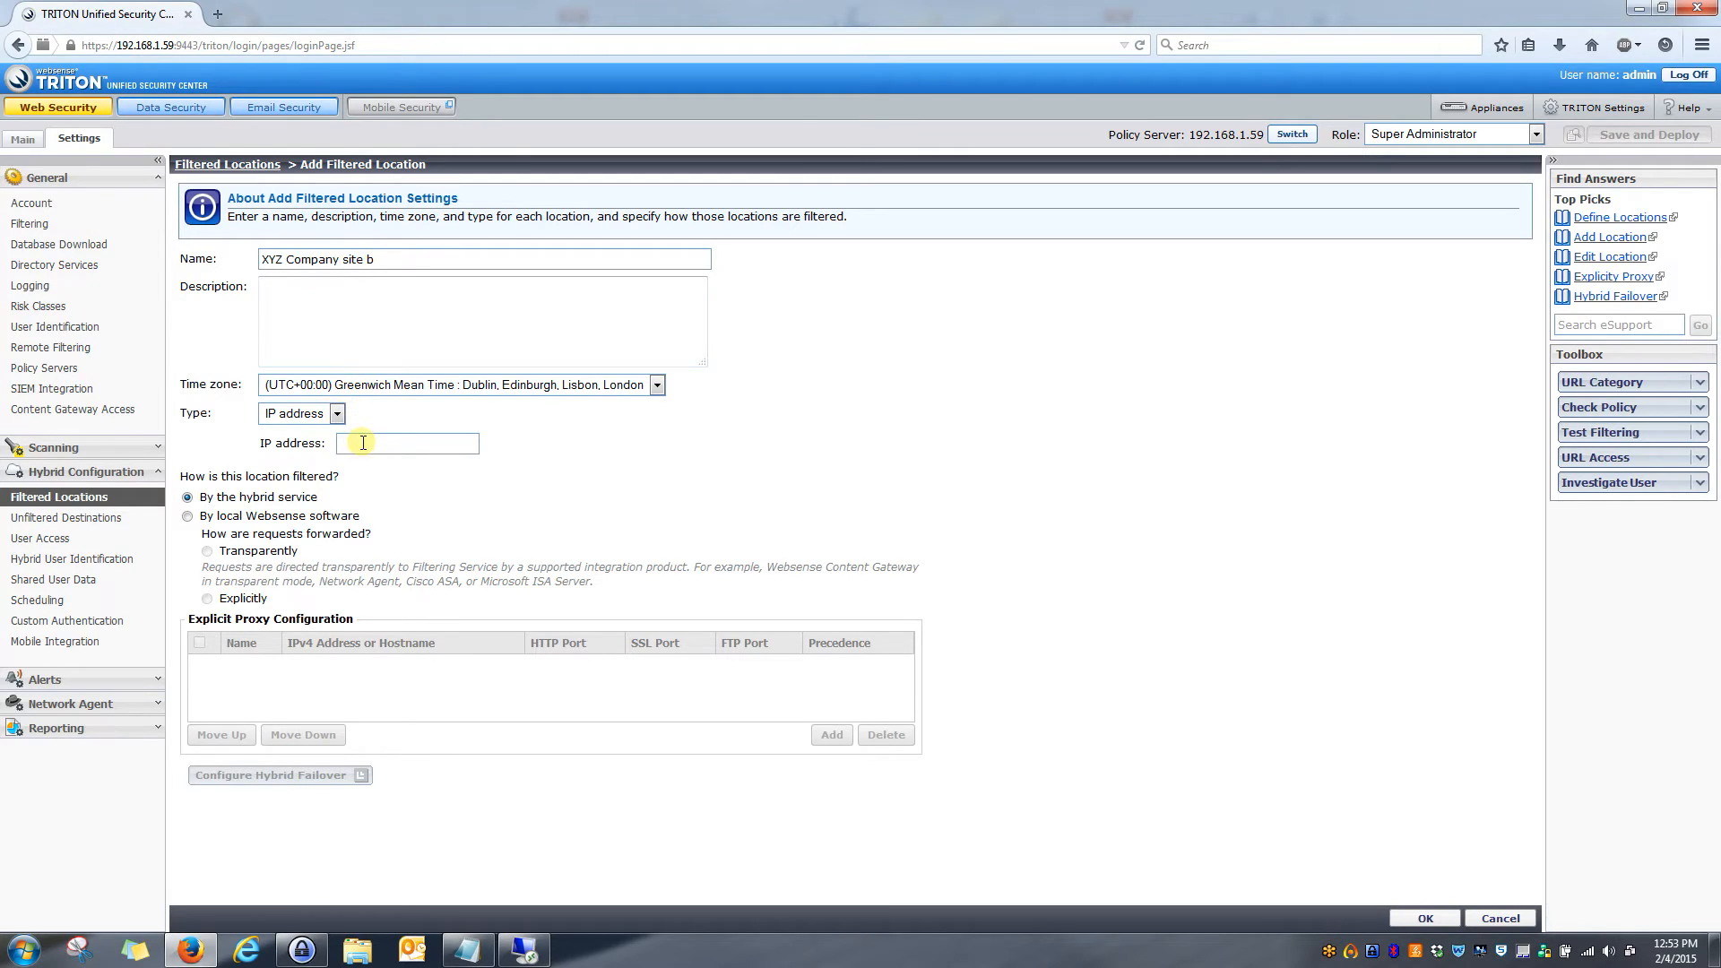
type("54.87.58.96")
left_click(1432, 919)
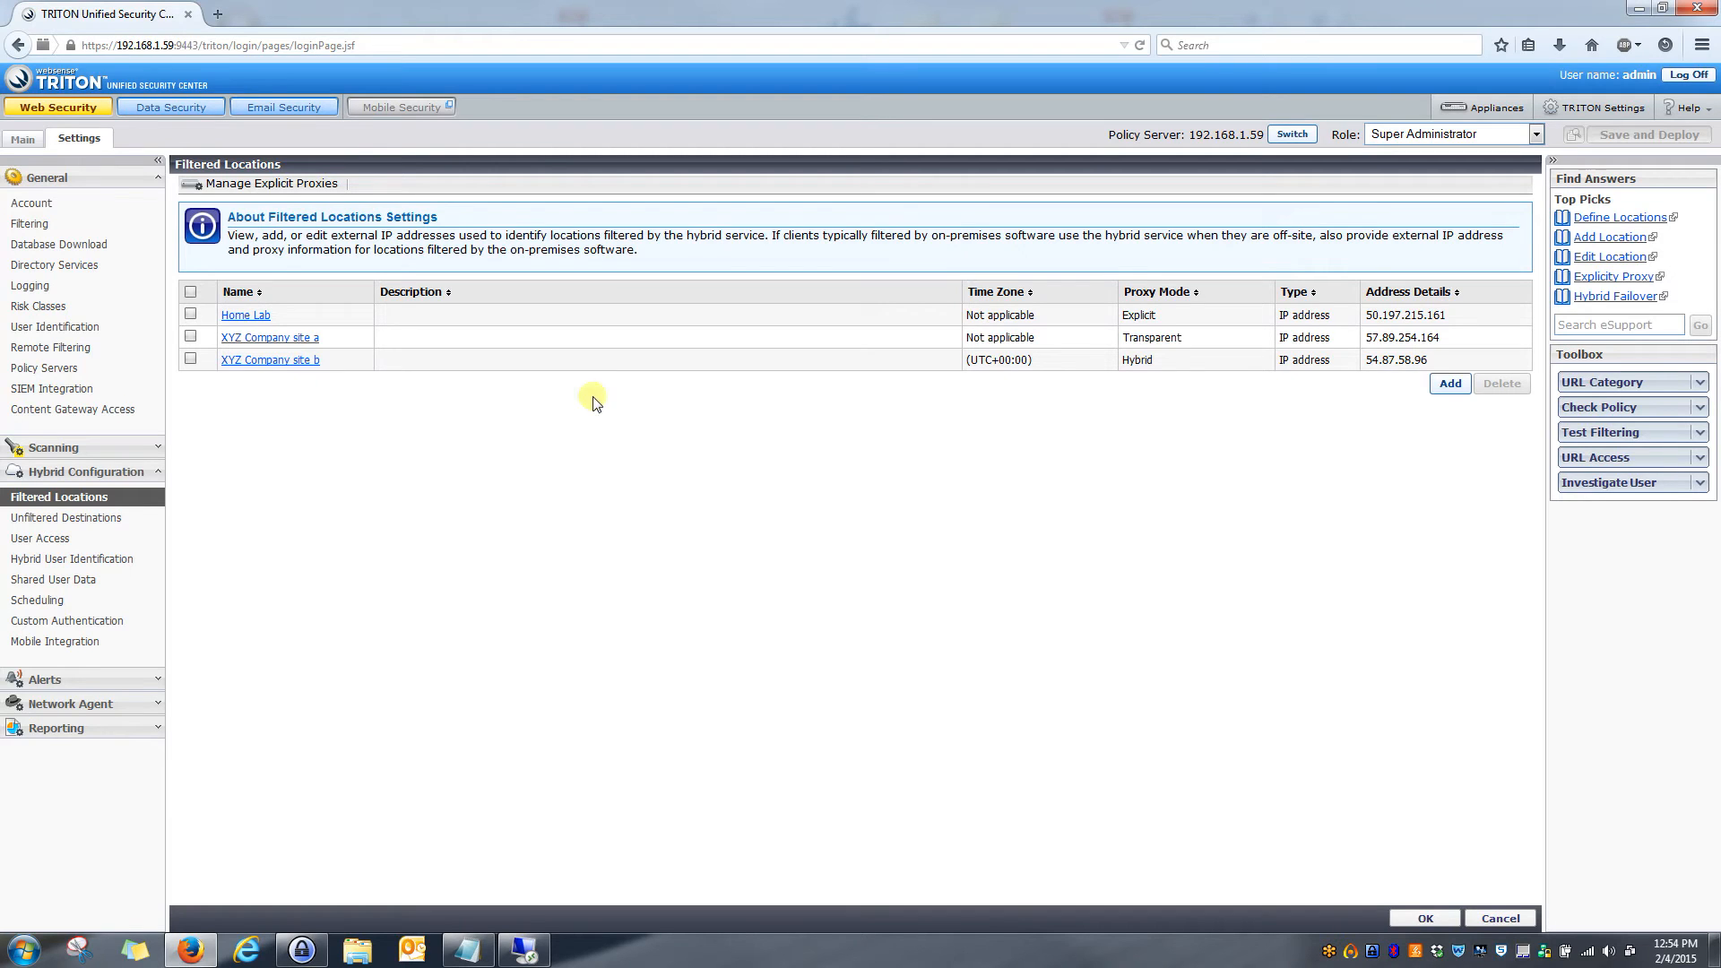
- Examine the explicit proxy list and the fields for adding a proxy without adding one, and return to the filtered locations
left_click(306, 185)
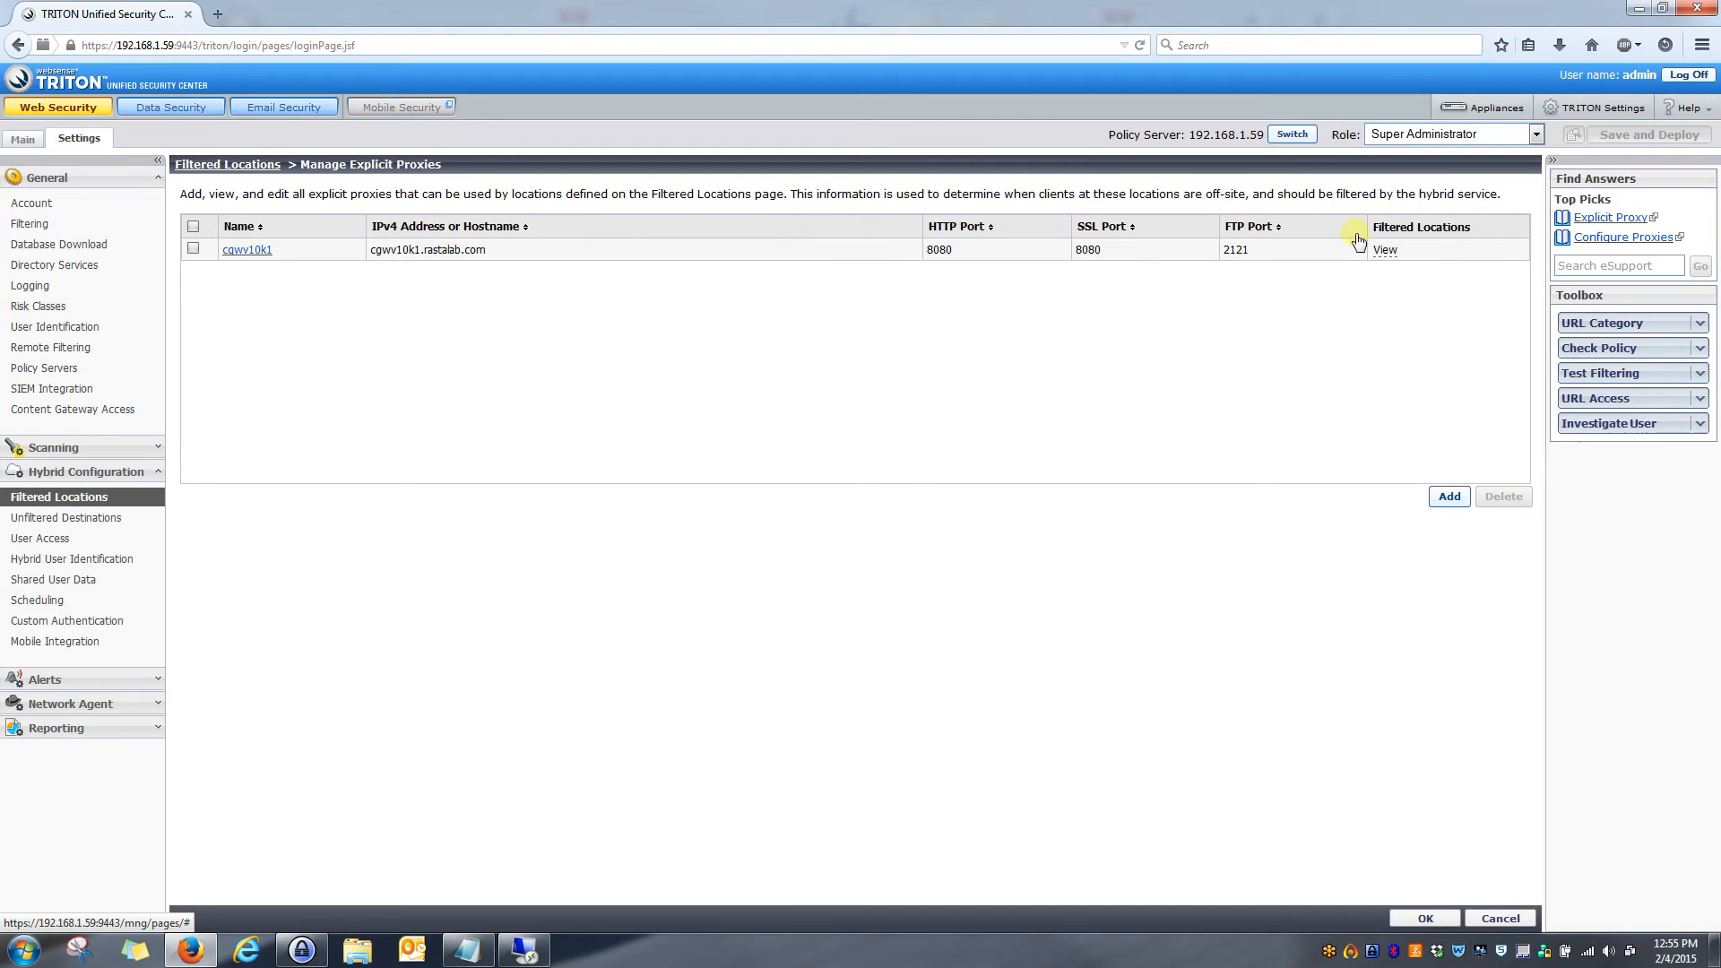
left_click(1449, 497)
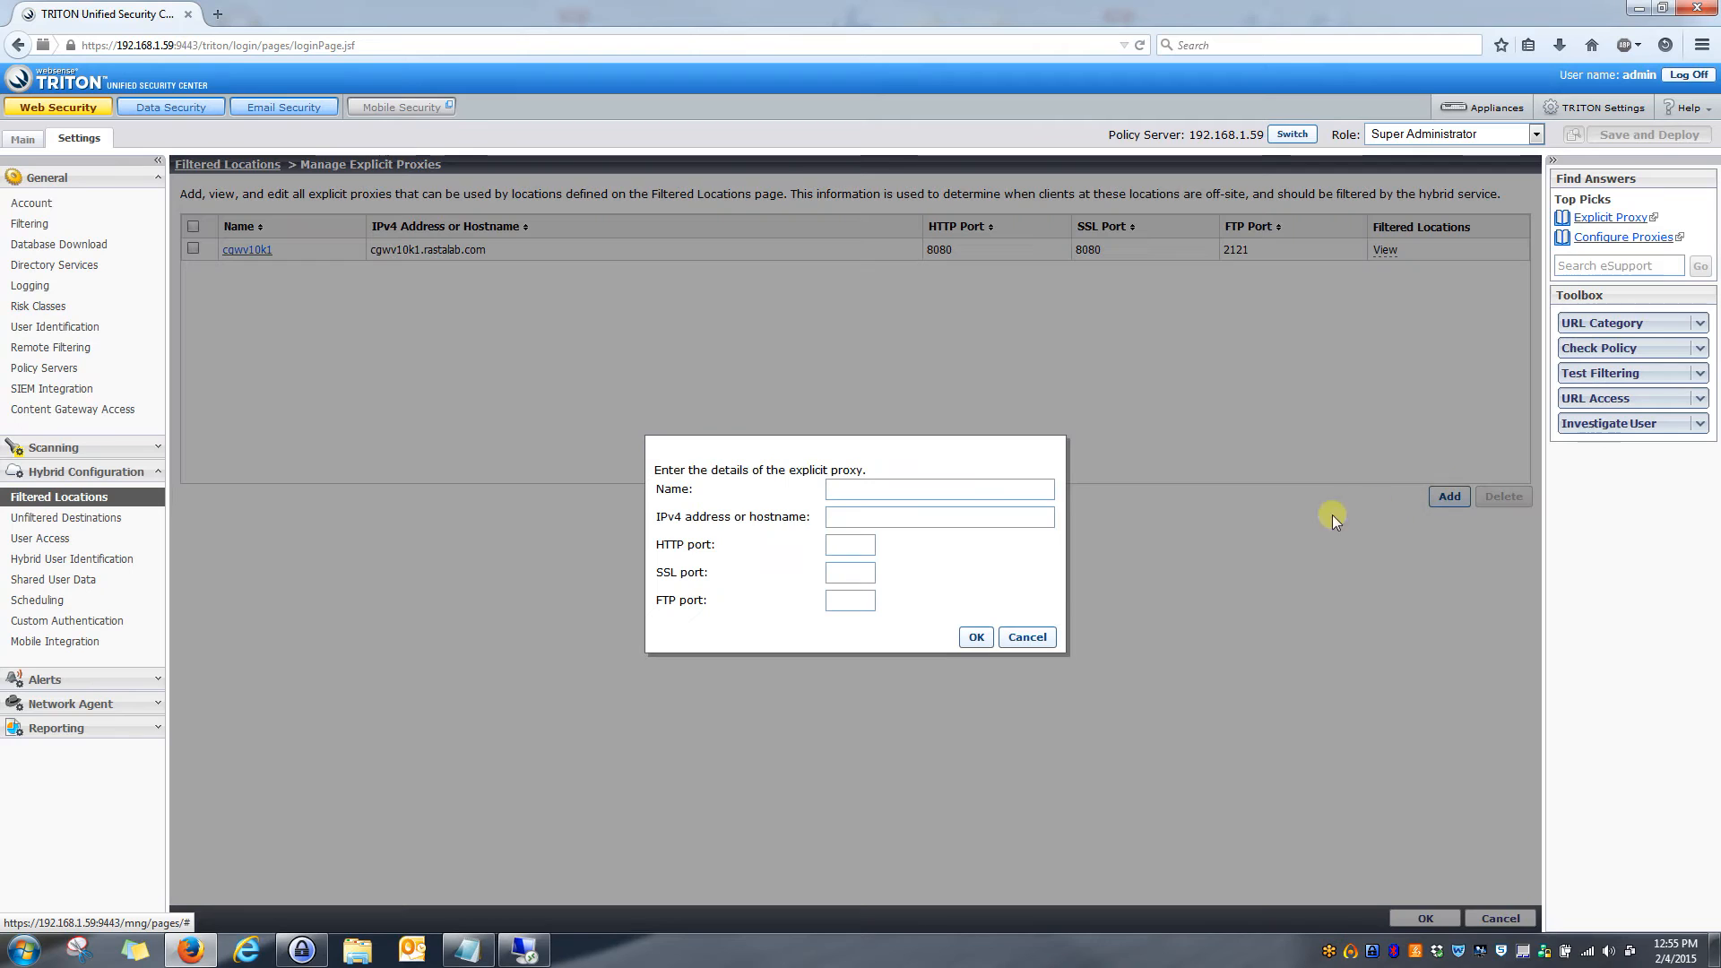
left_click(833, 488)
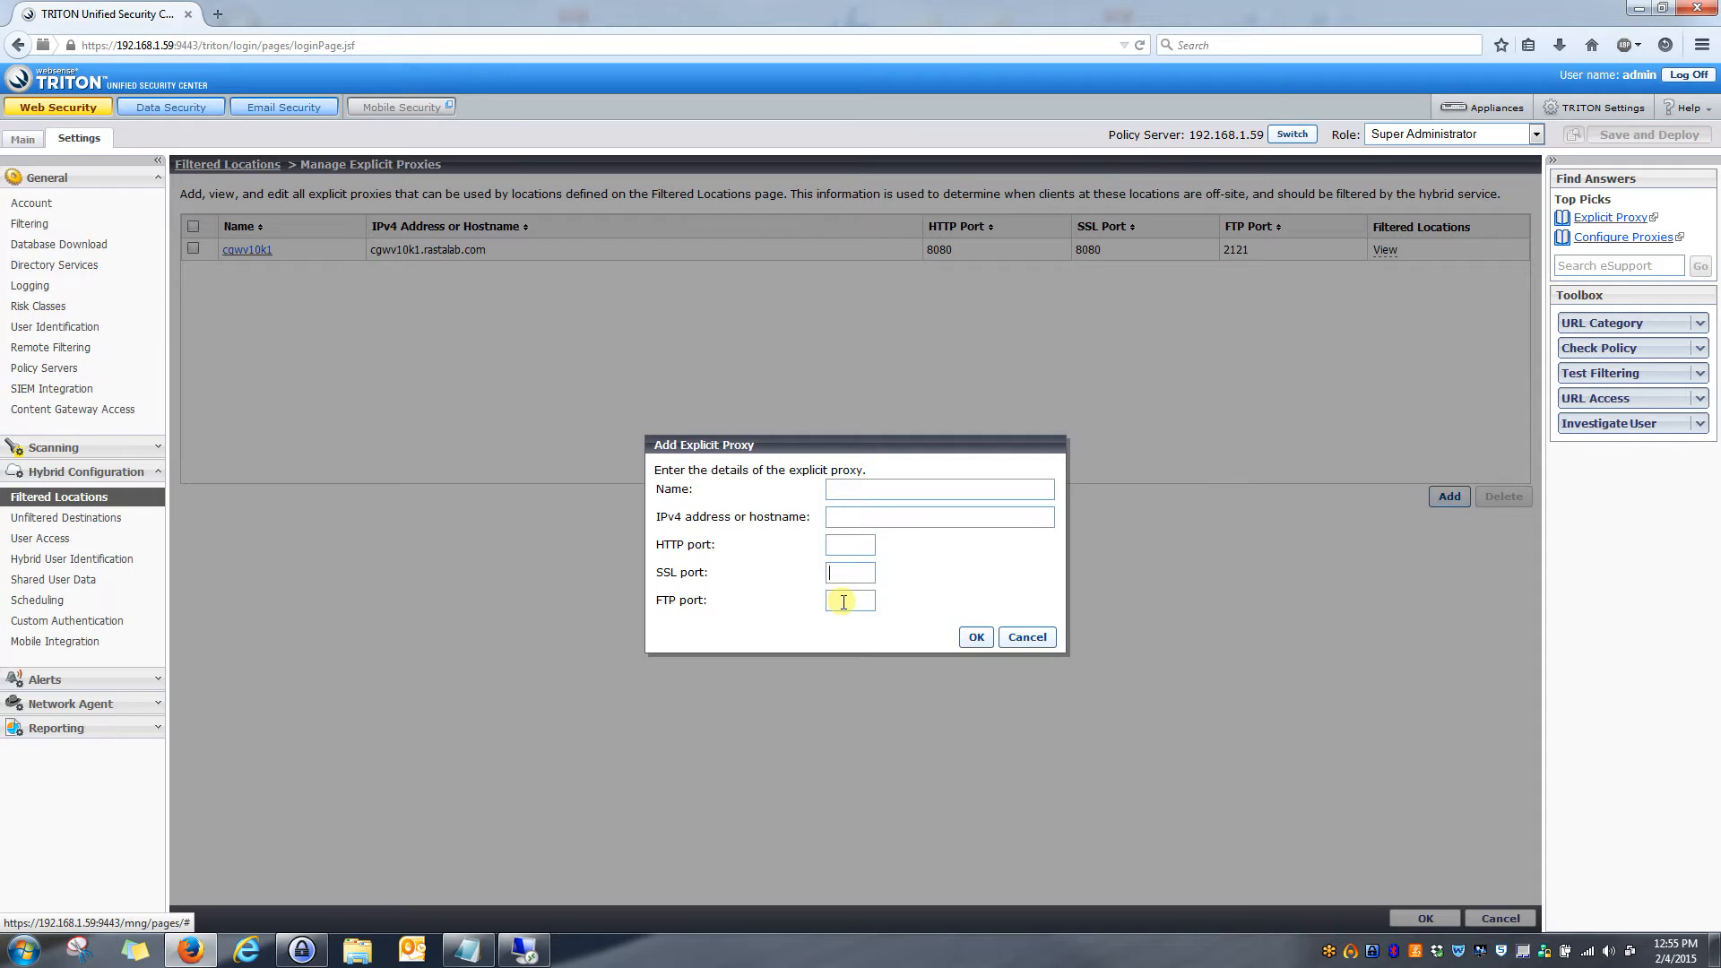
left_click(845, 543)
left_click(976, 637)
left_click(1031, 670)
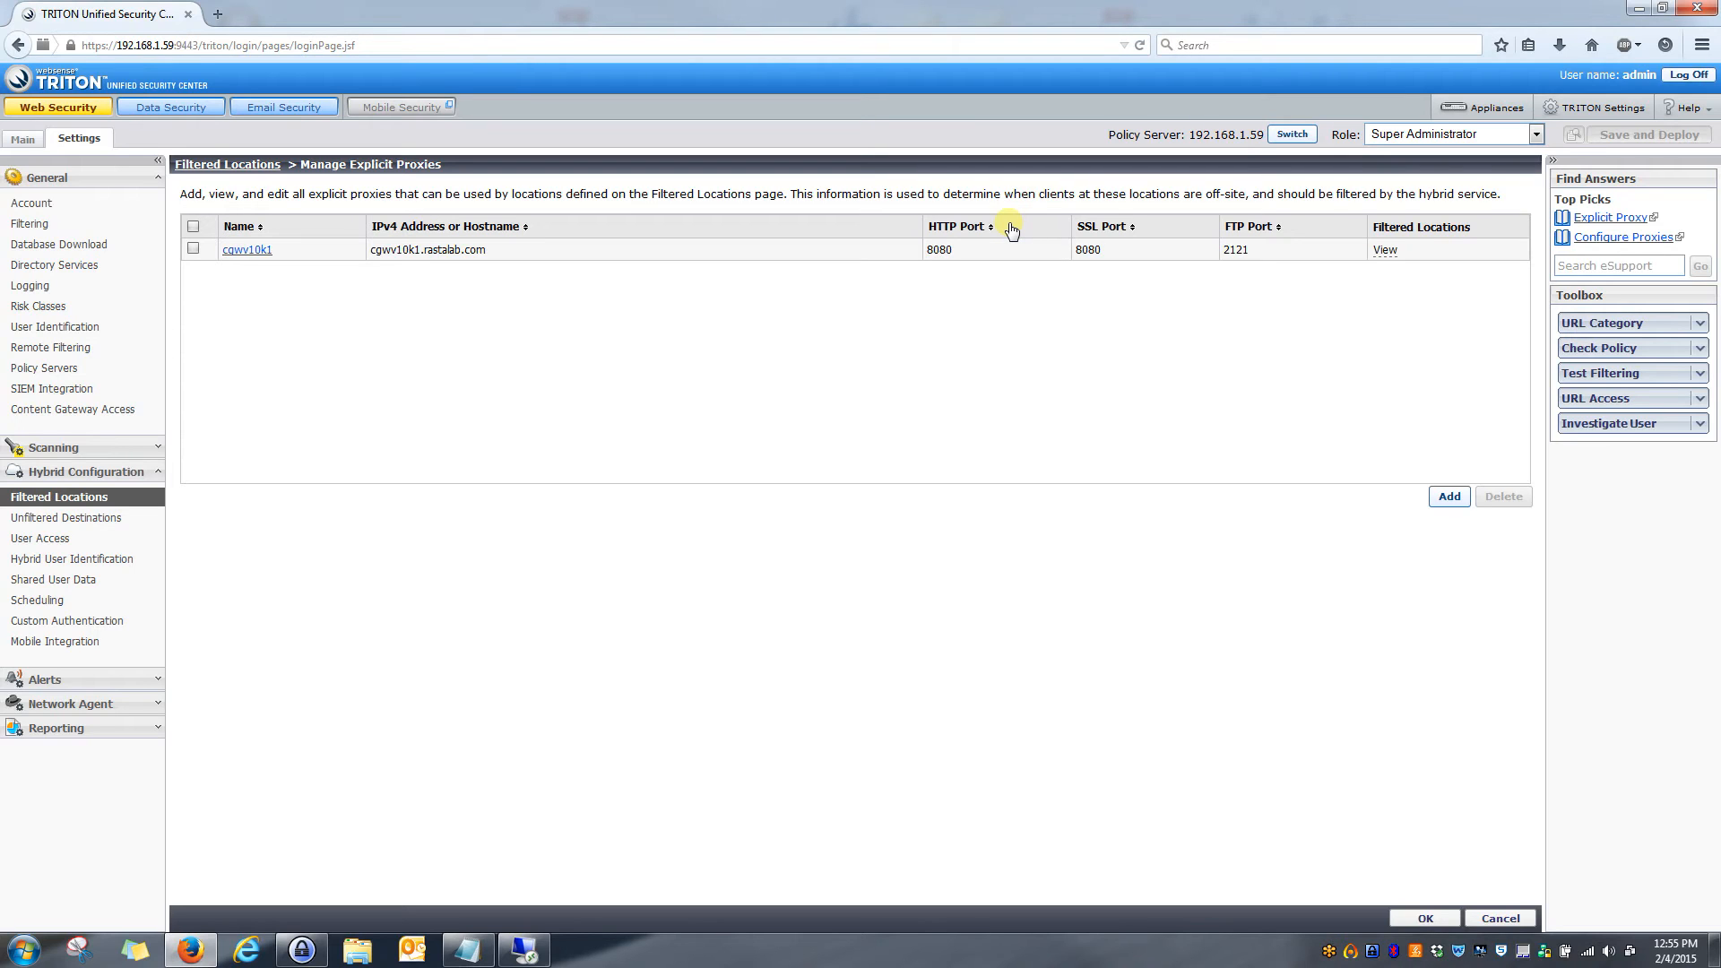
left_click(1425, 915)
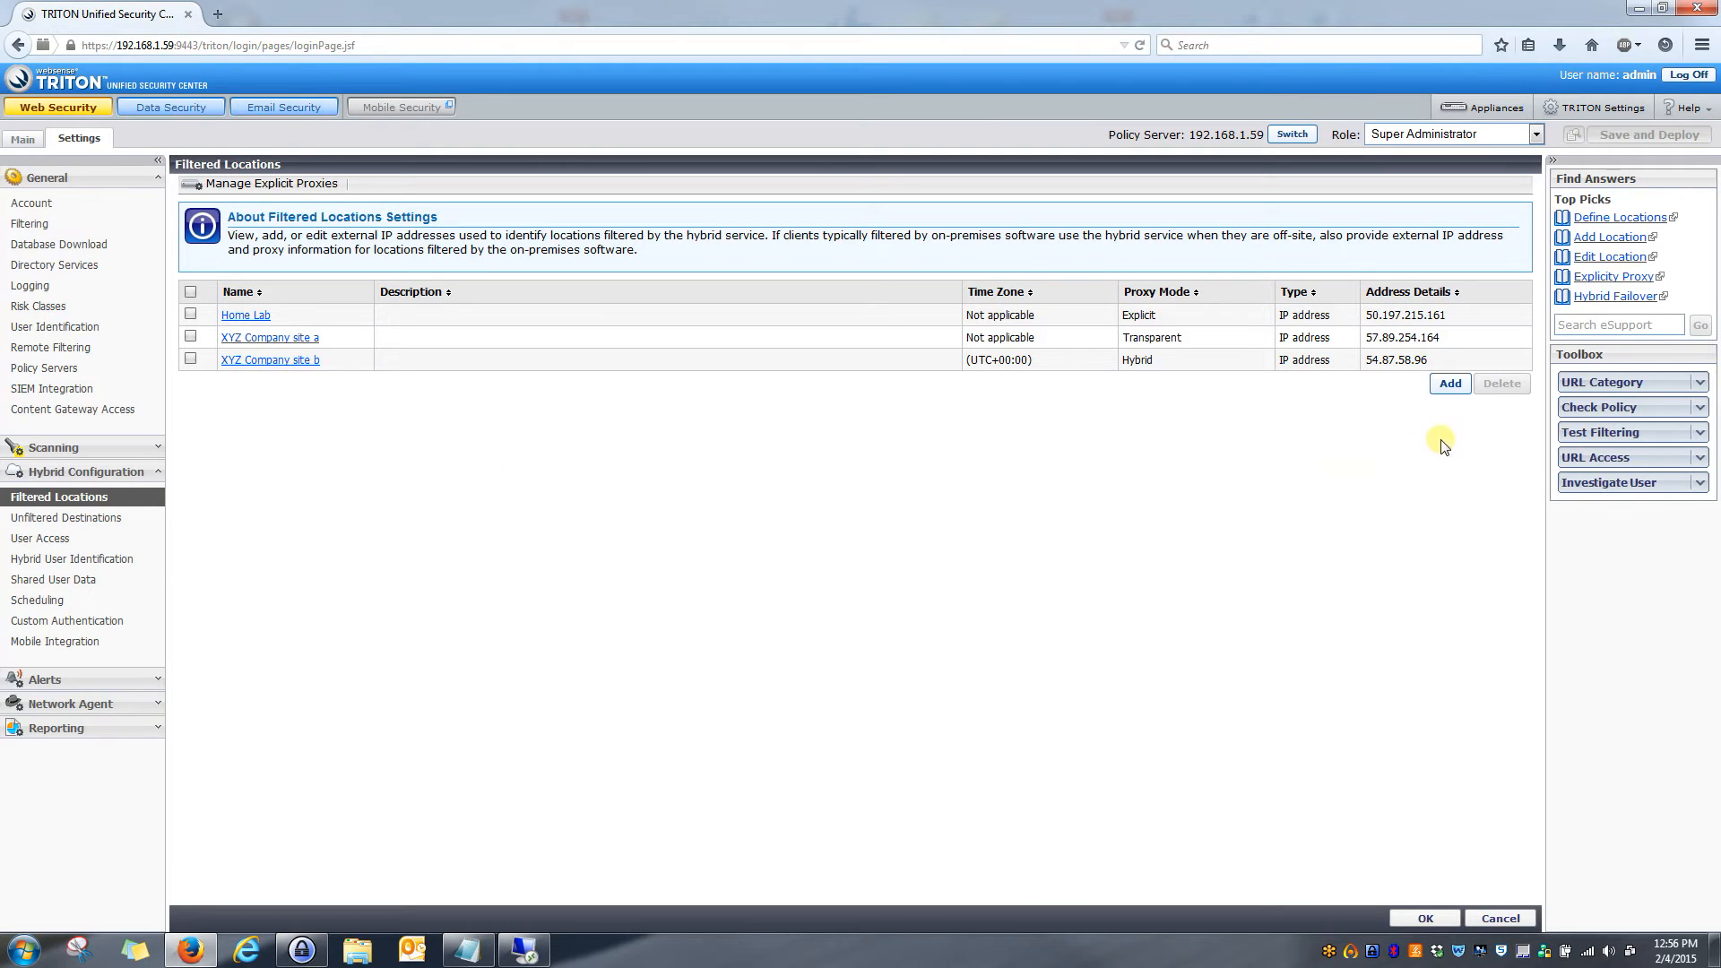
- Start a new filtered location named "XYZ Company site c" with IP address 87.58.45.25
left_click(1444, 384)
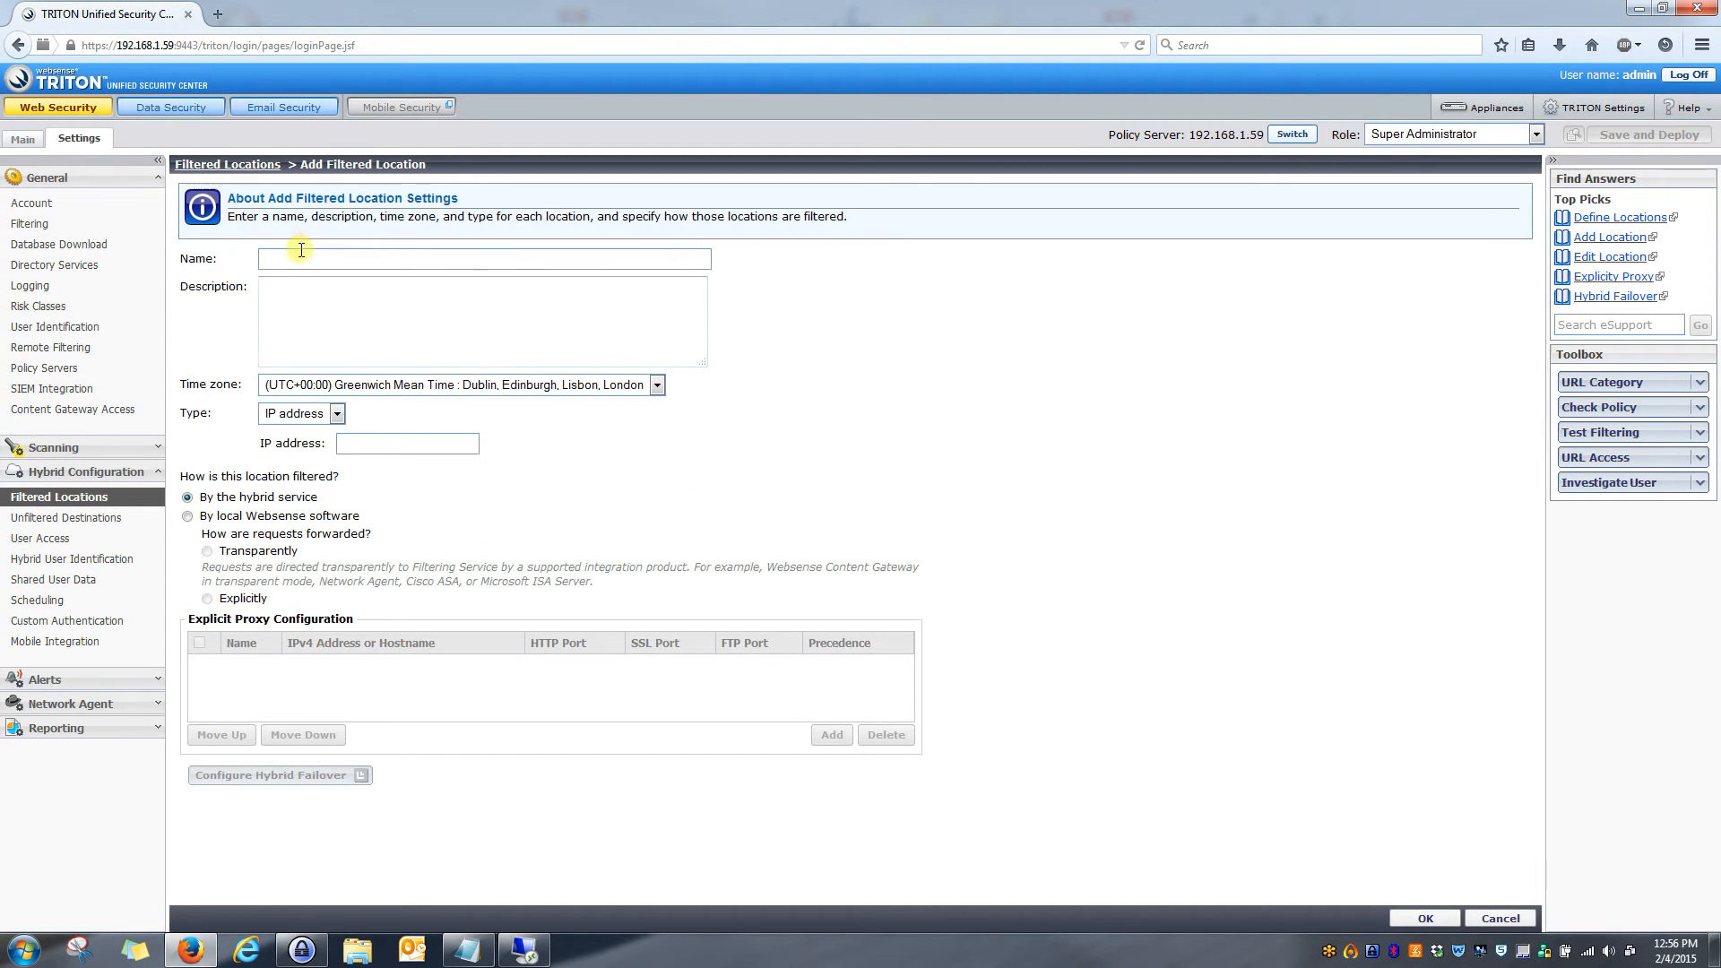
left_click(298, 254)
type("XYZ Company site c")
left_click(338, 415)
left_click(338, 415)
left_click(356, 444)
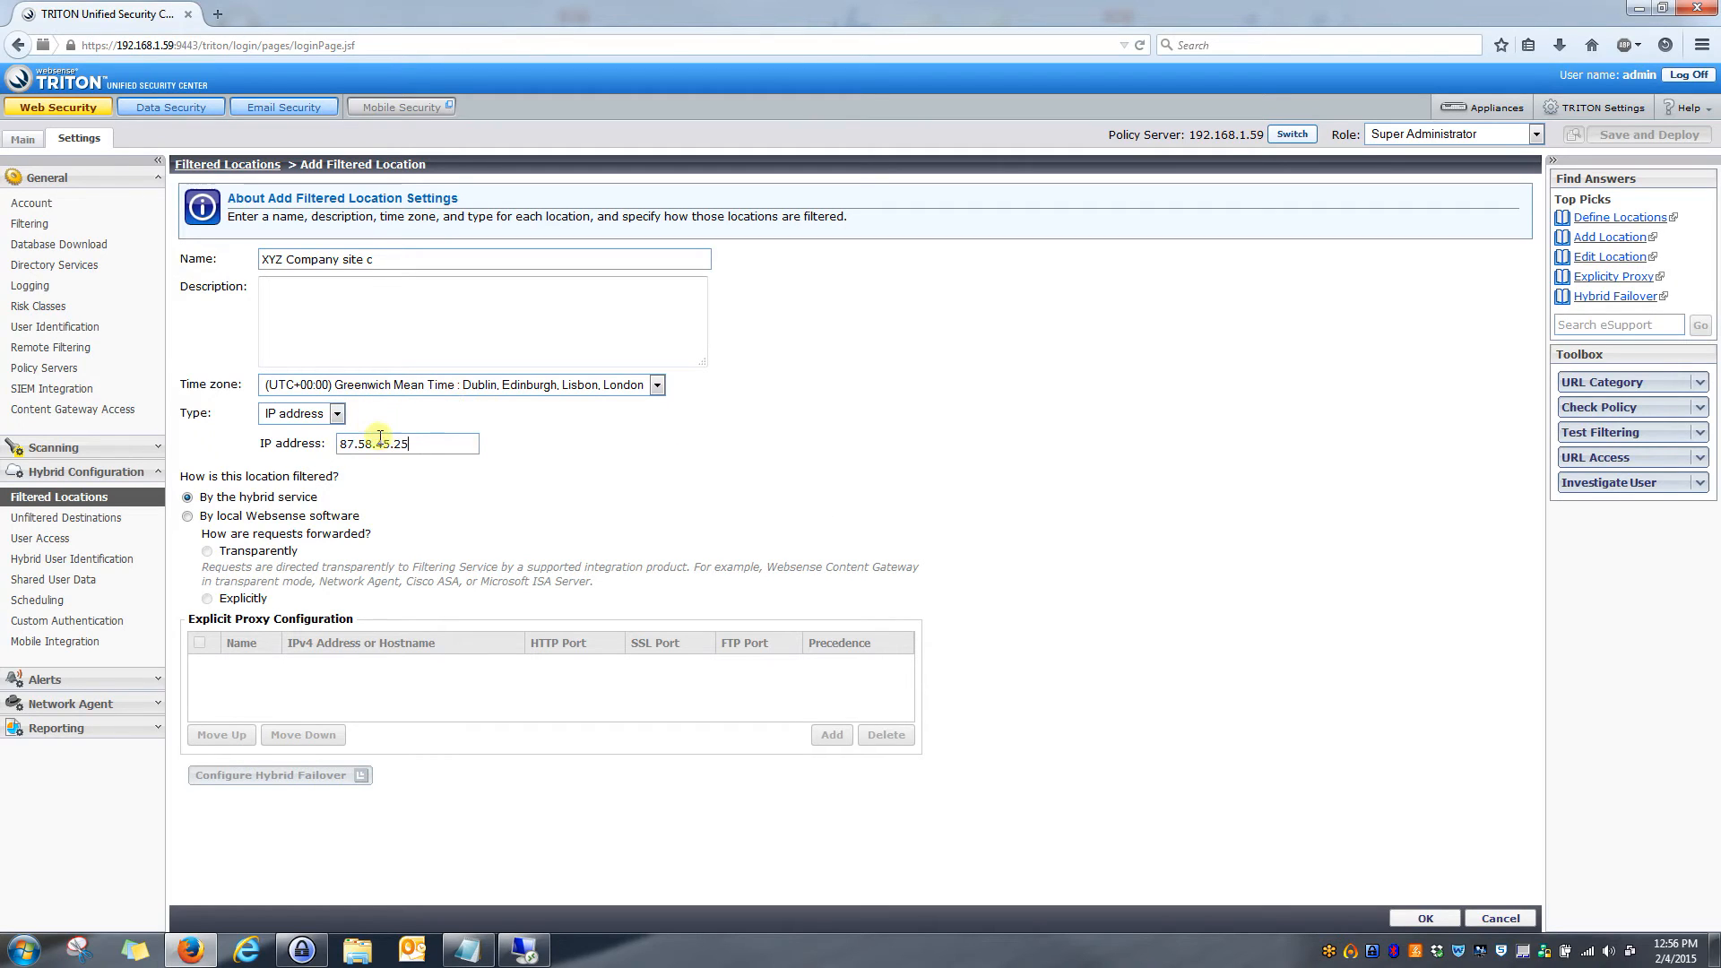
left_click_drag(421, 443, 352, 439)
left_click(421, 445)
- Filter the location explicitly by local Websense software through proxy cgwv10k1.rastalab.com with order 1, and save it
left_click(187, 516)
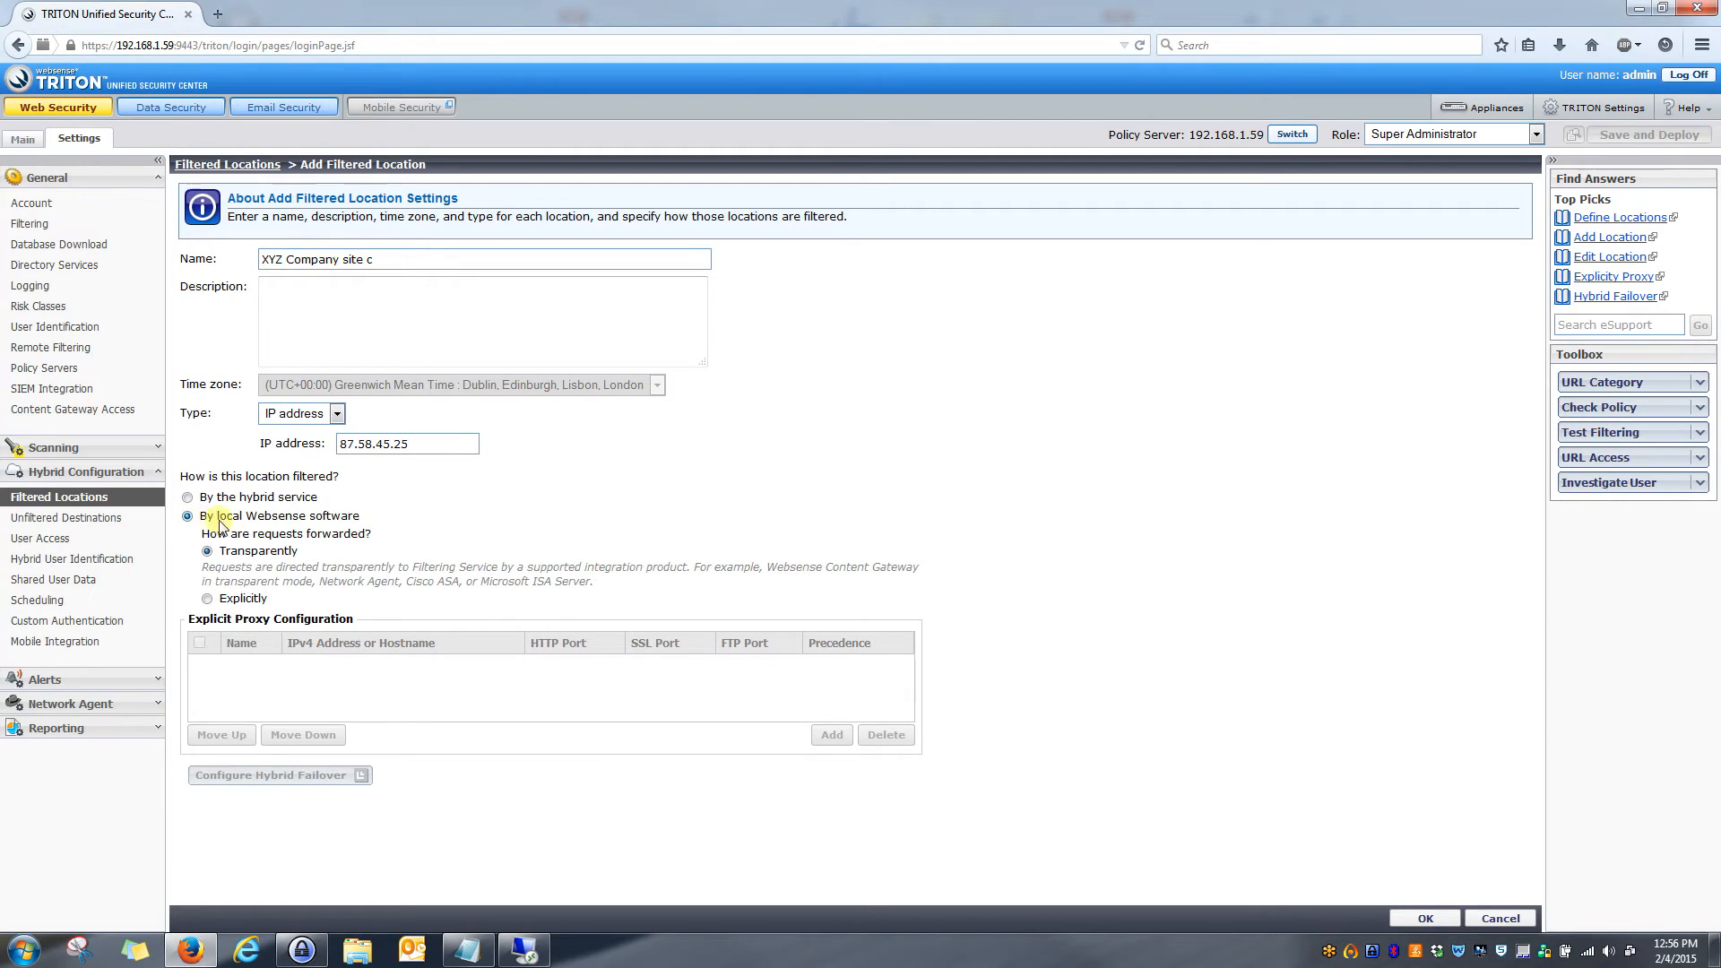
left_click(207, 599)
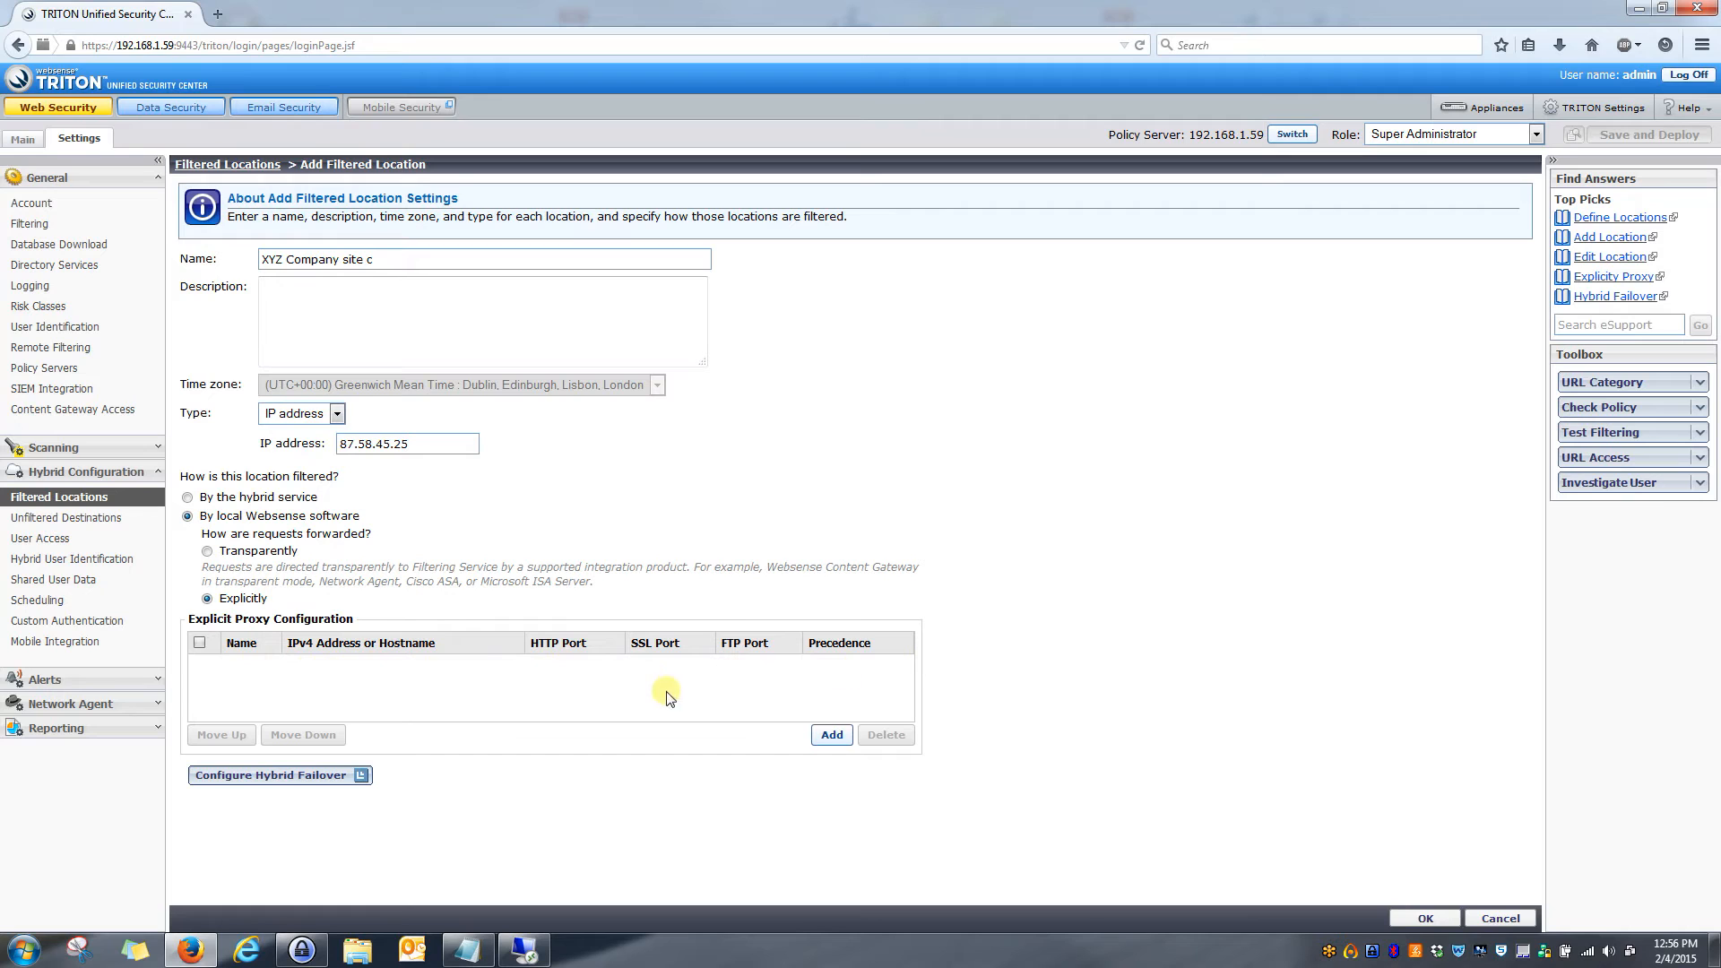
left_click(831, 734)
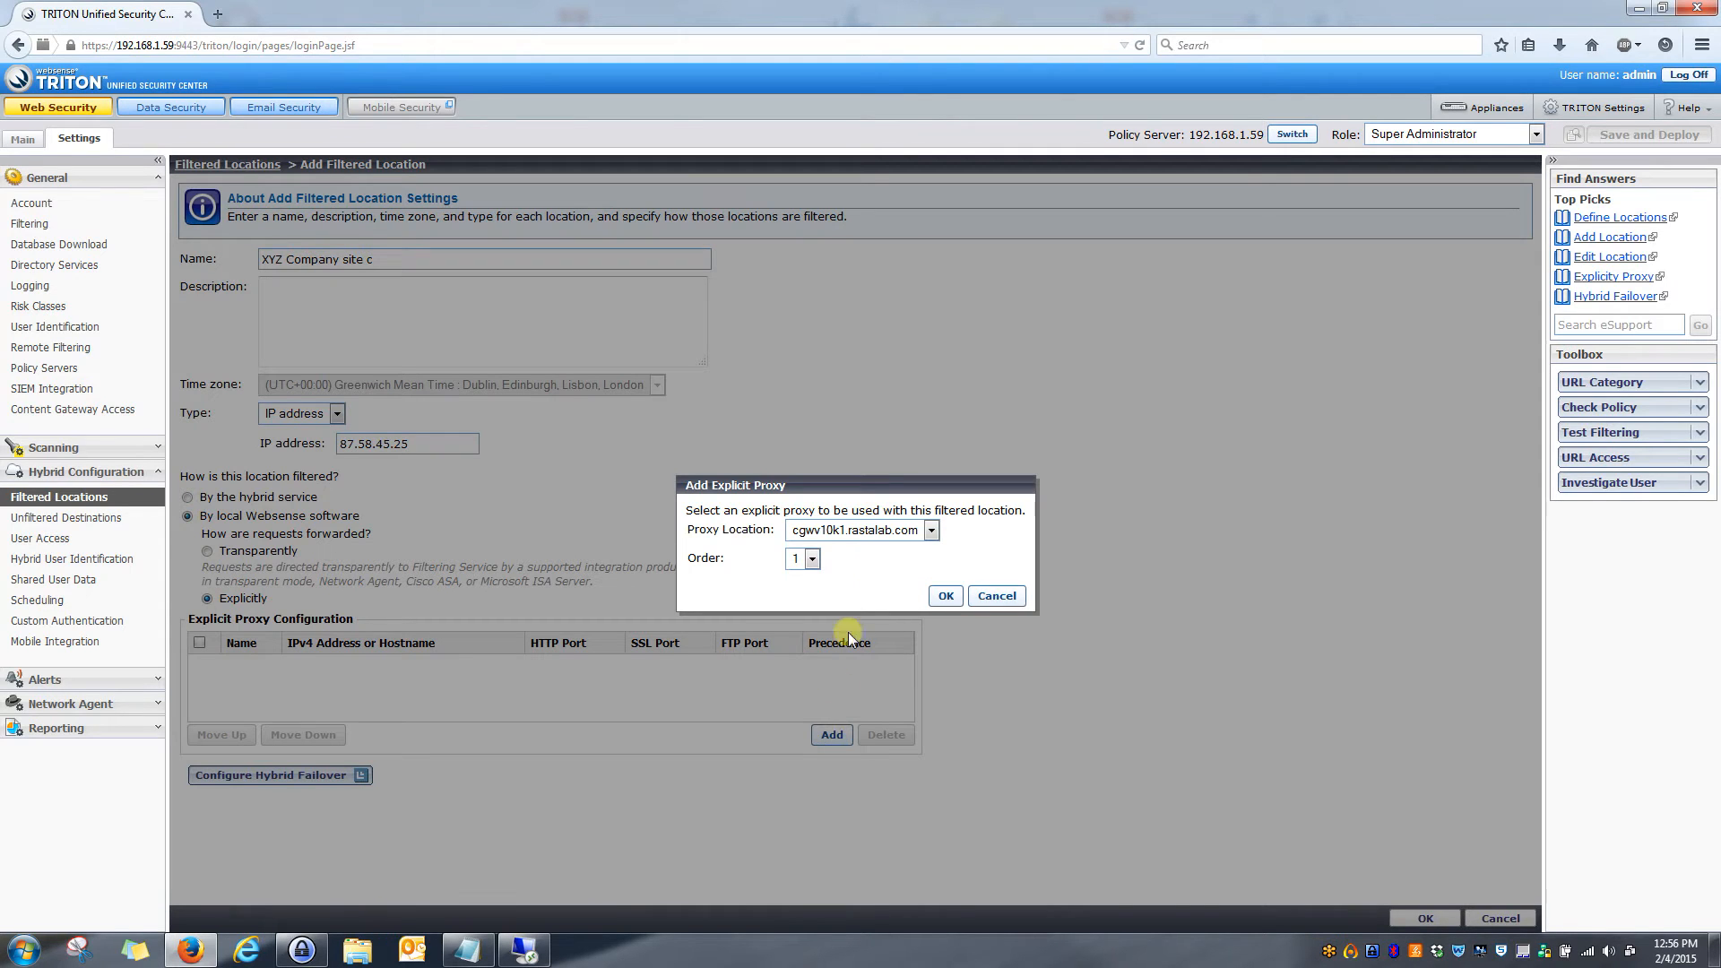
left_click(931, 532)
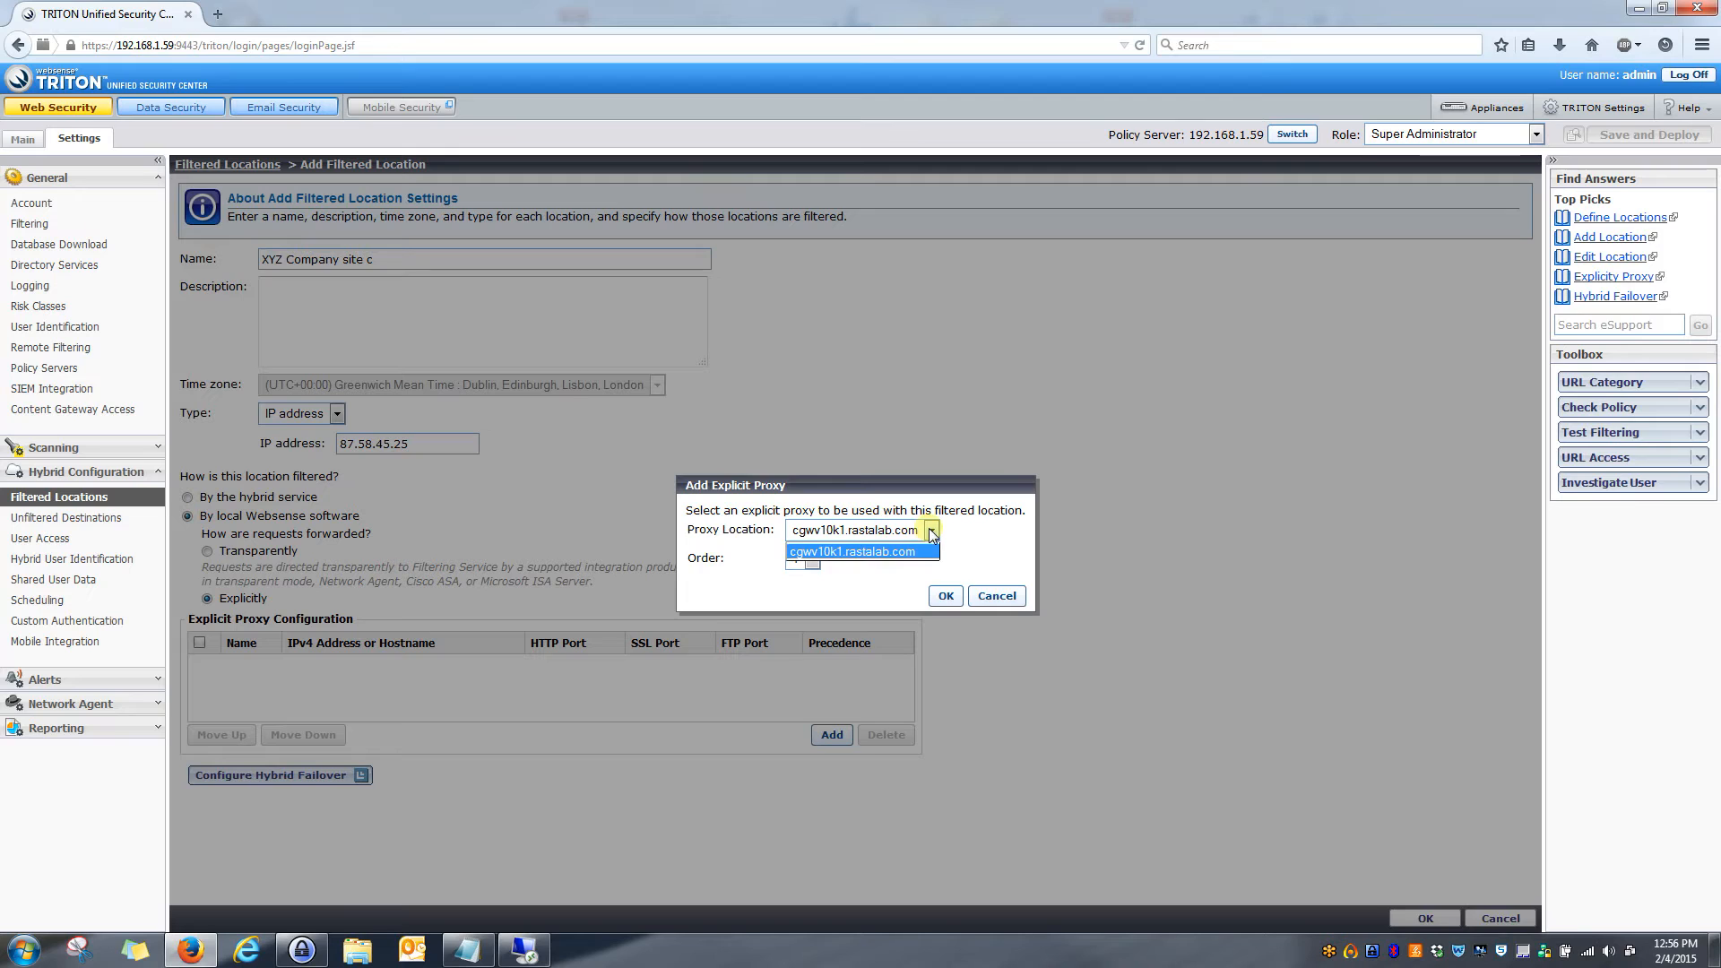
left_click(857, 549)
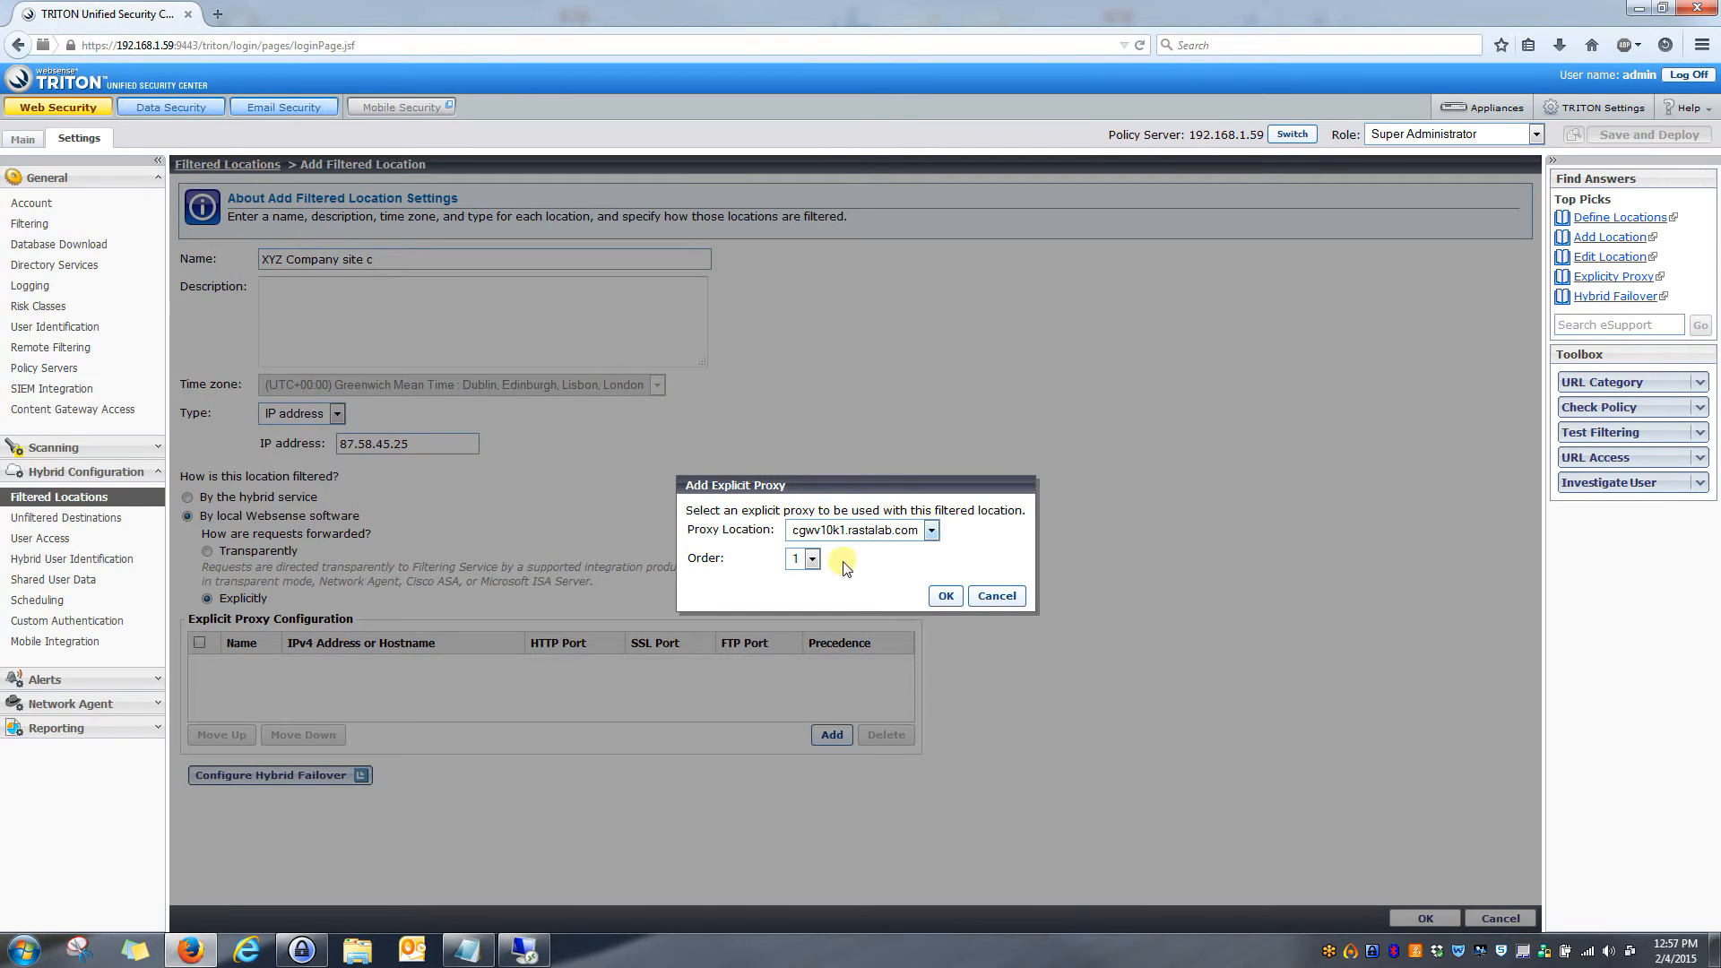
left_click(947, 596)
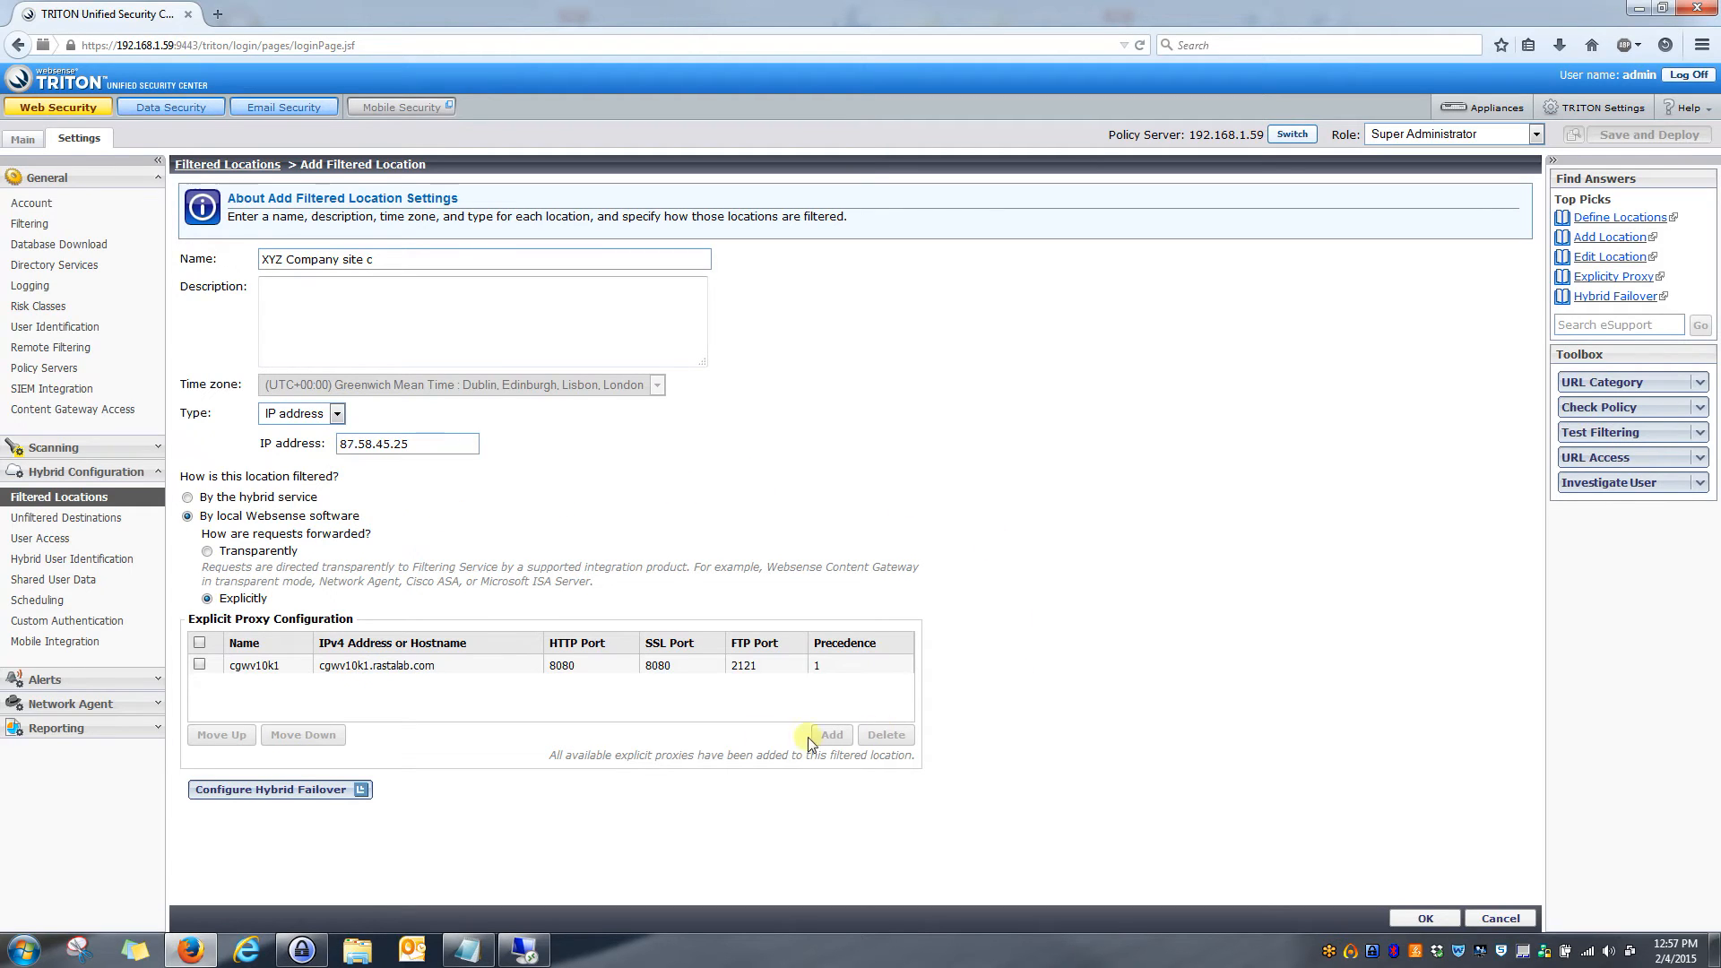
left_click(1425, 917)
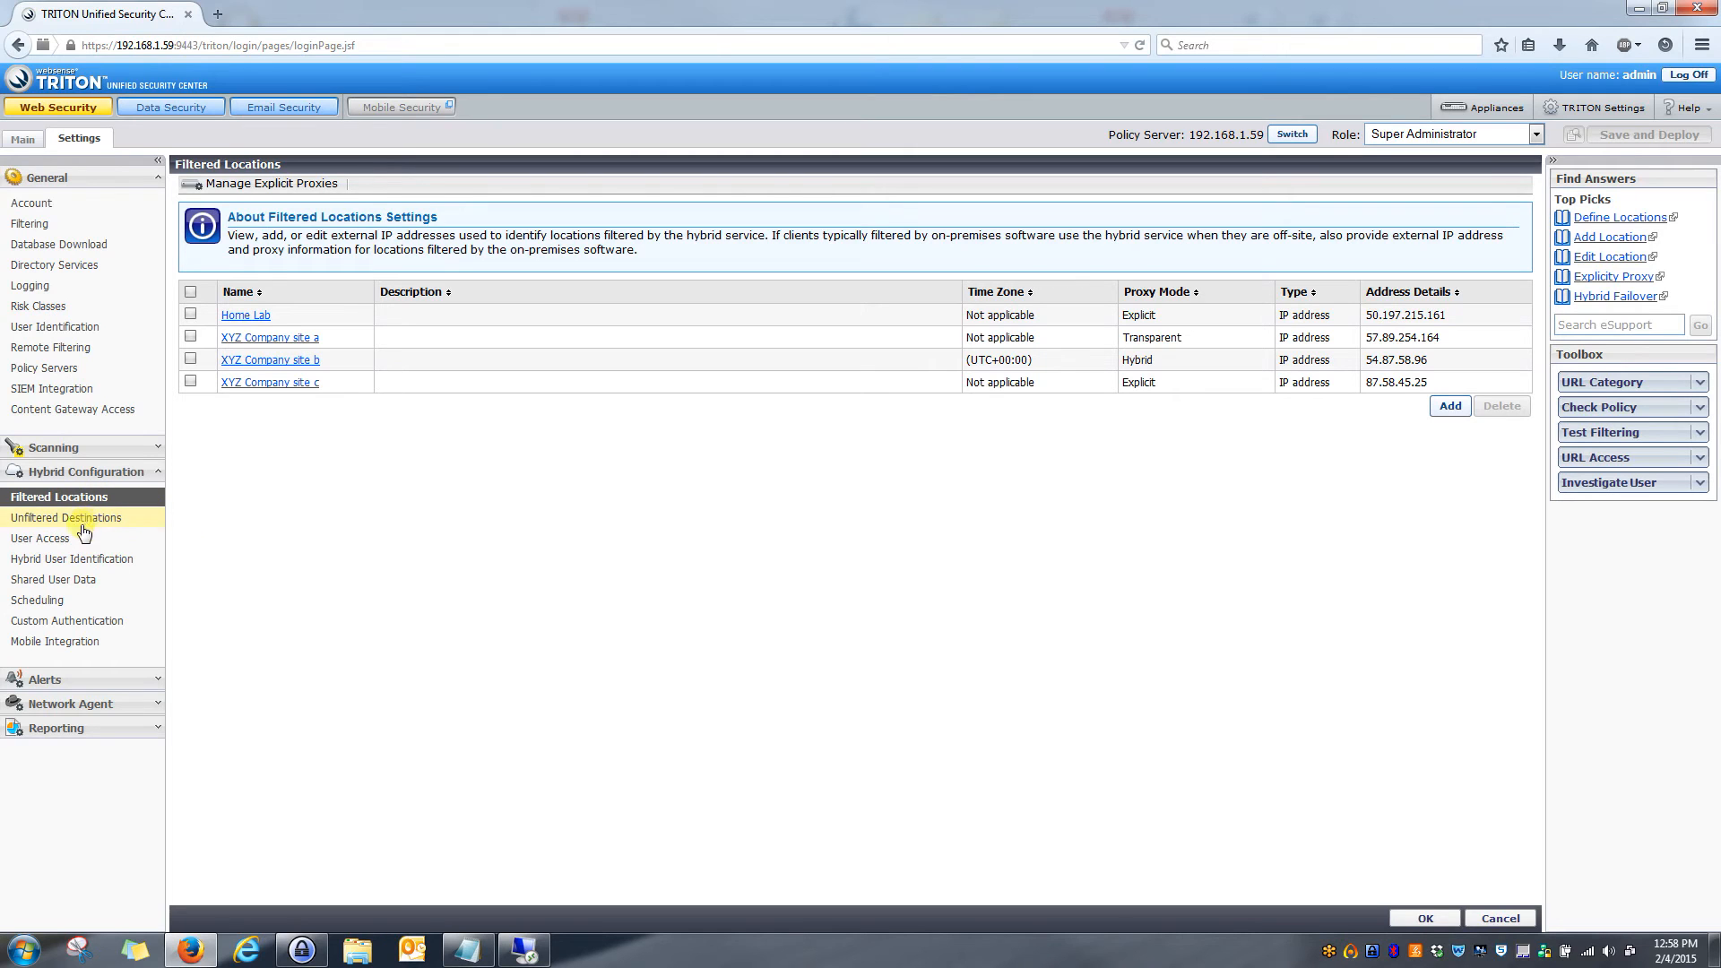
- Review the User Access settings of the hybrid configuration and view the hybrid SSL certificate
left_click(36, 541)
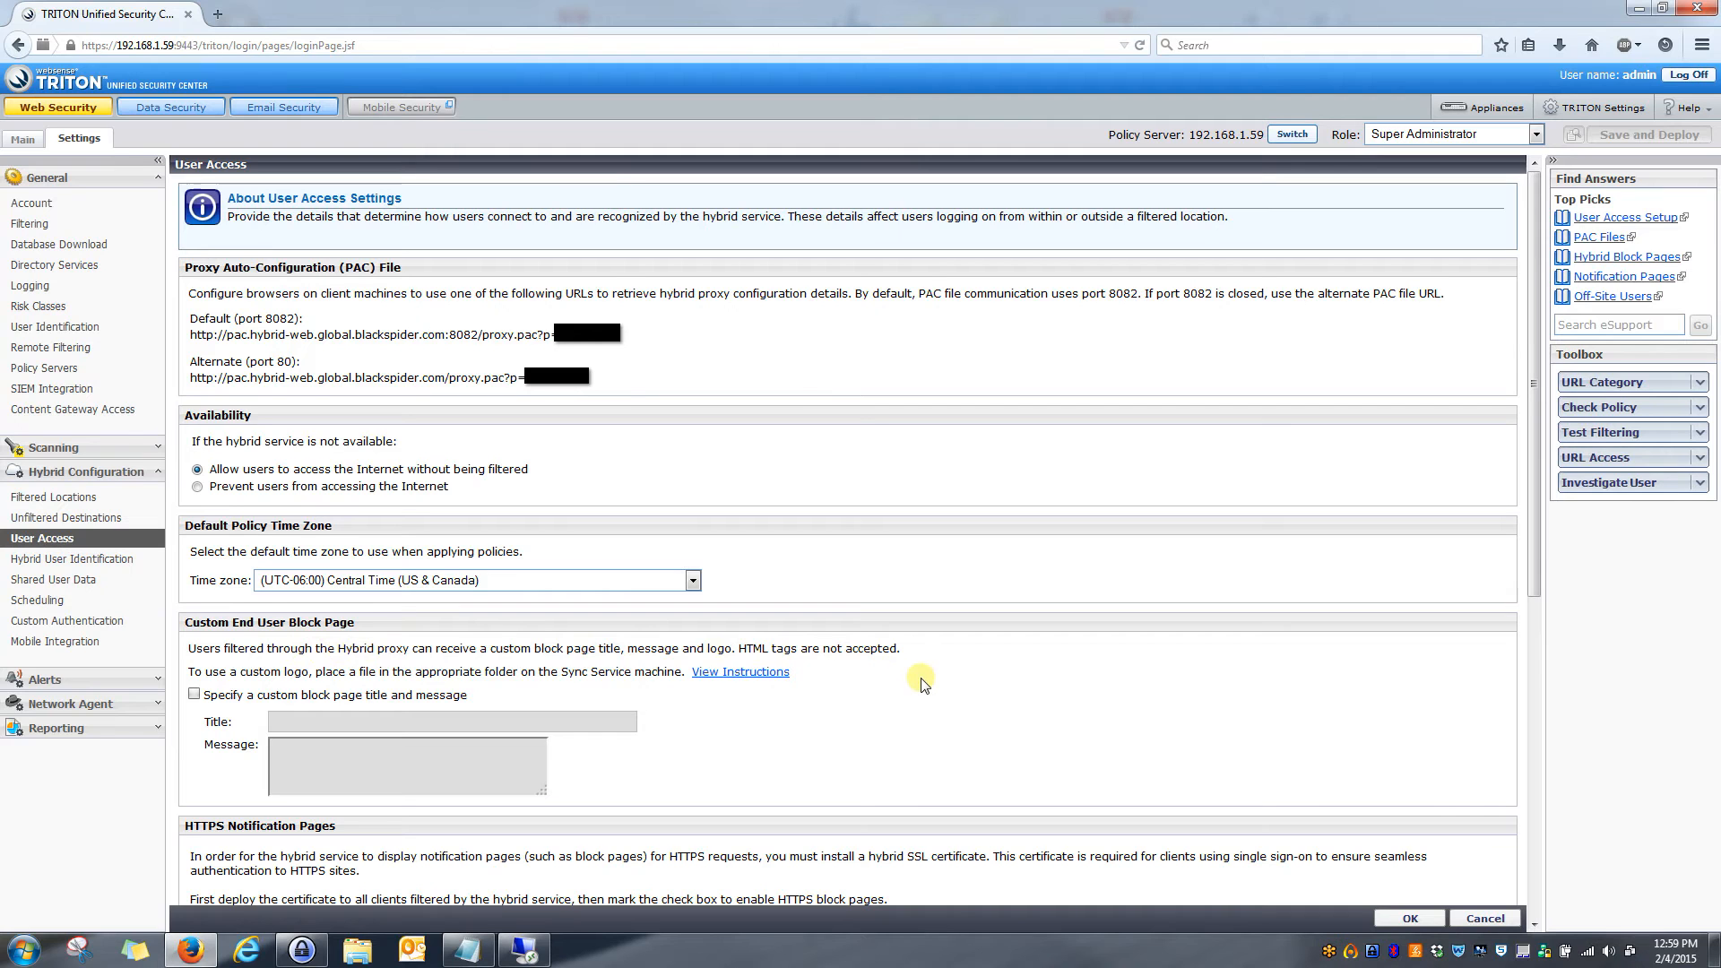
scroll(923, 683, "down", 7)
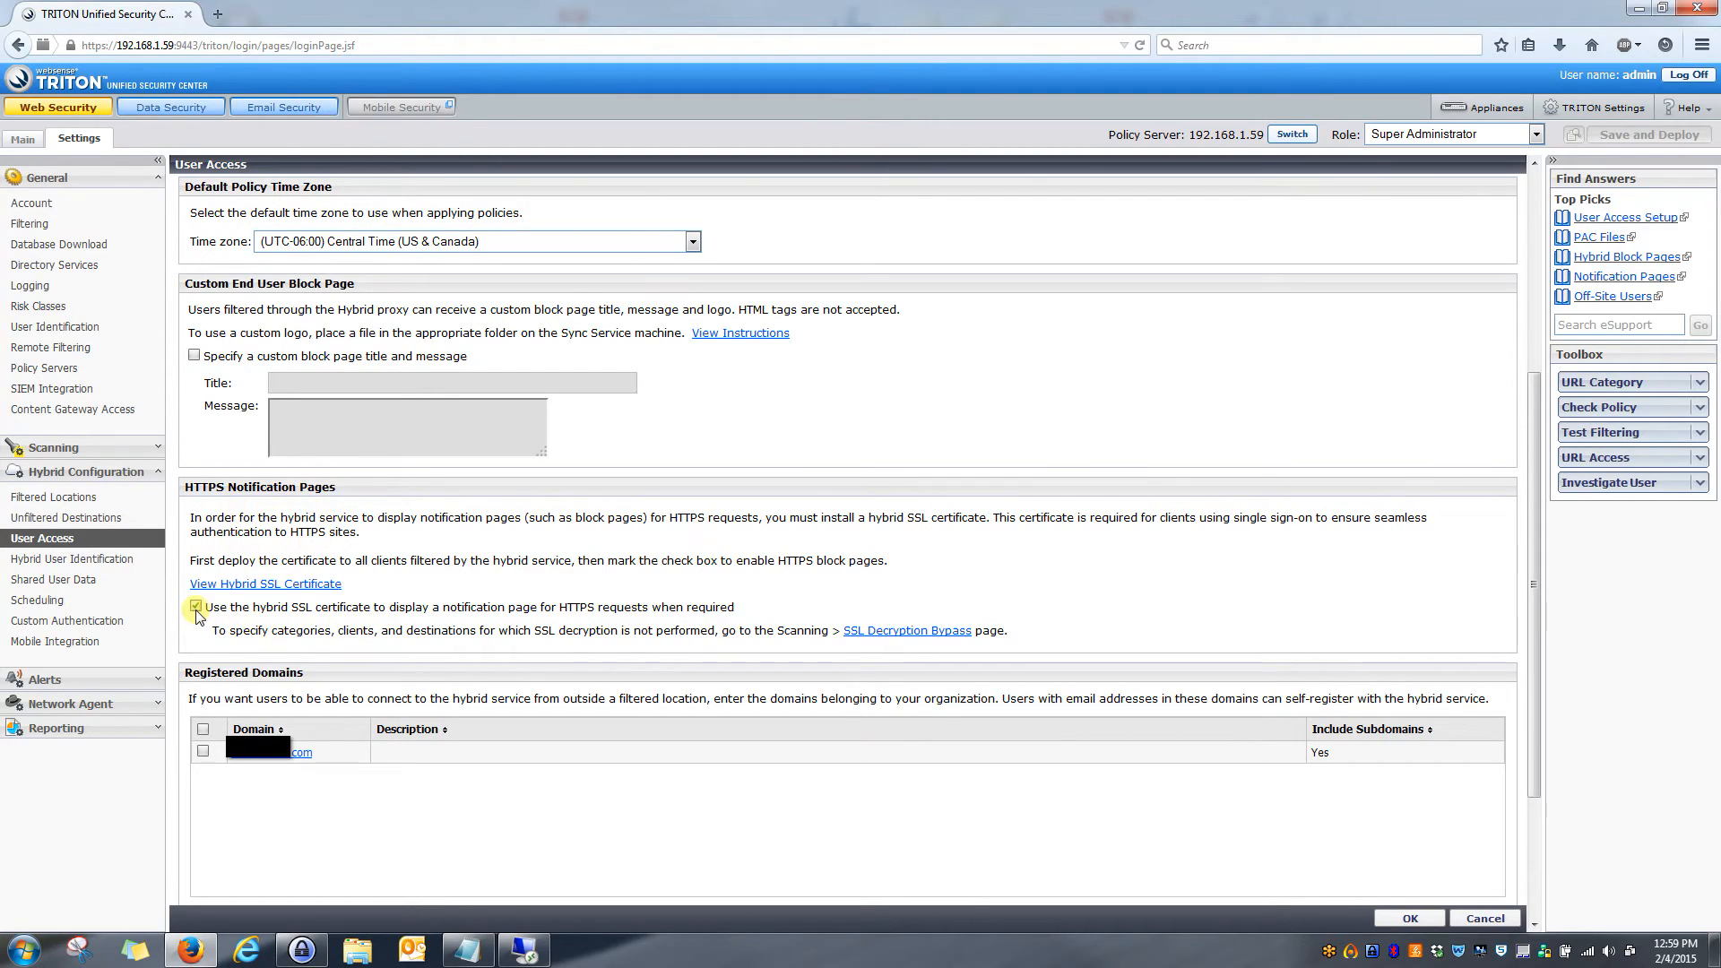
left_click(311, 587)
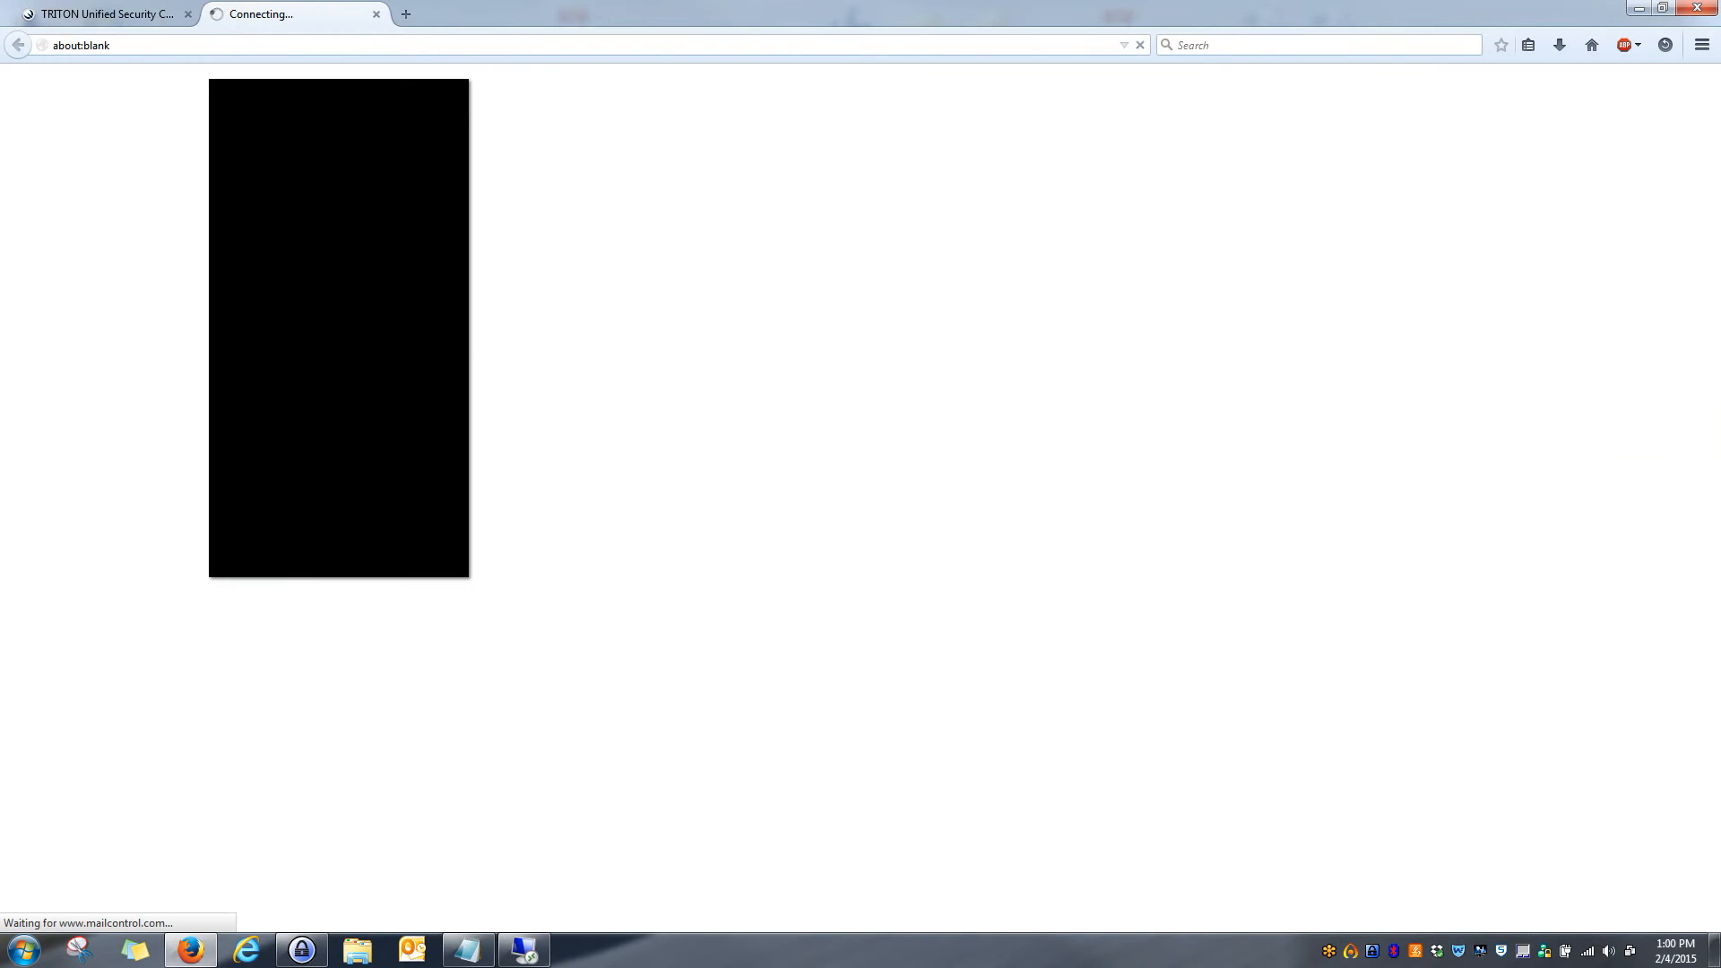
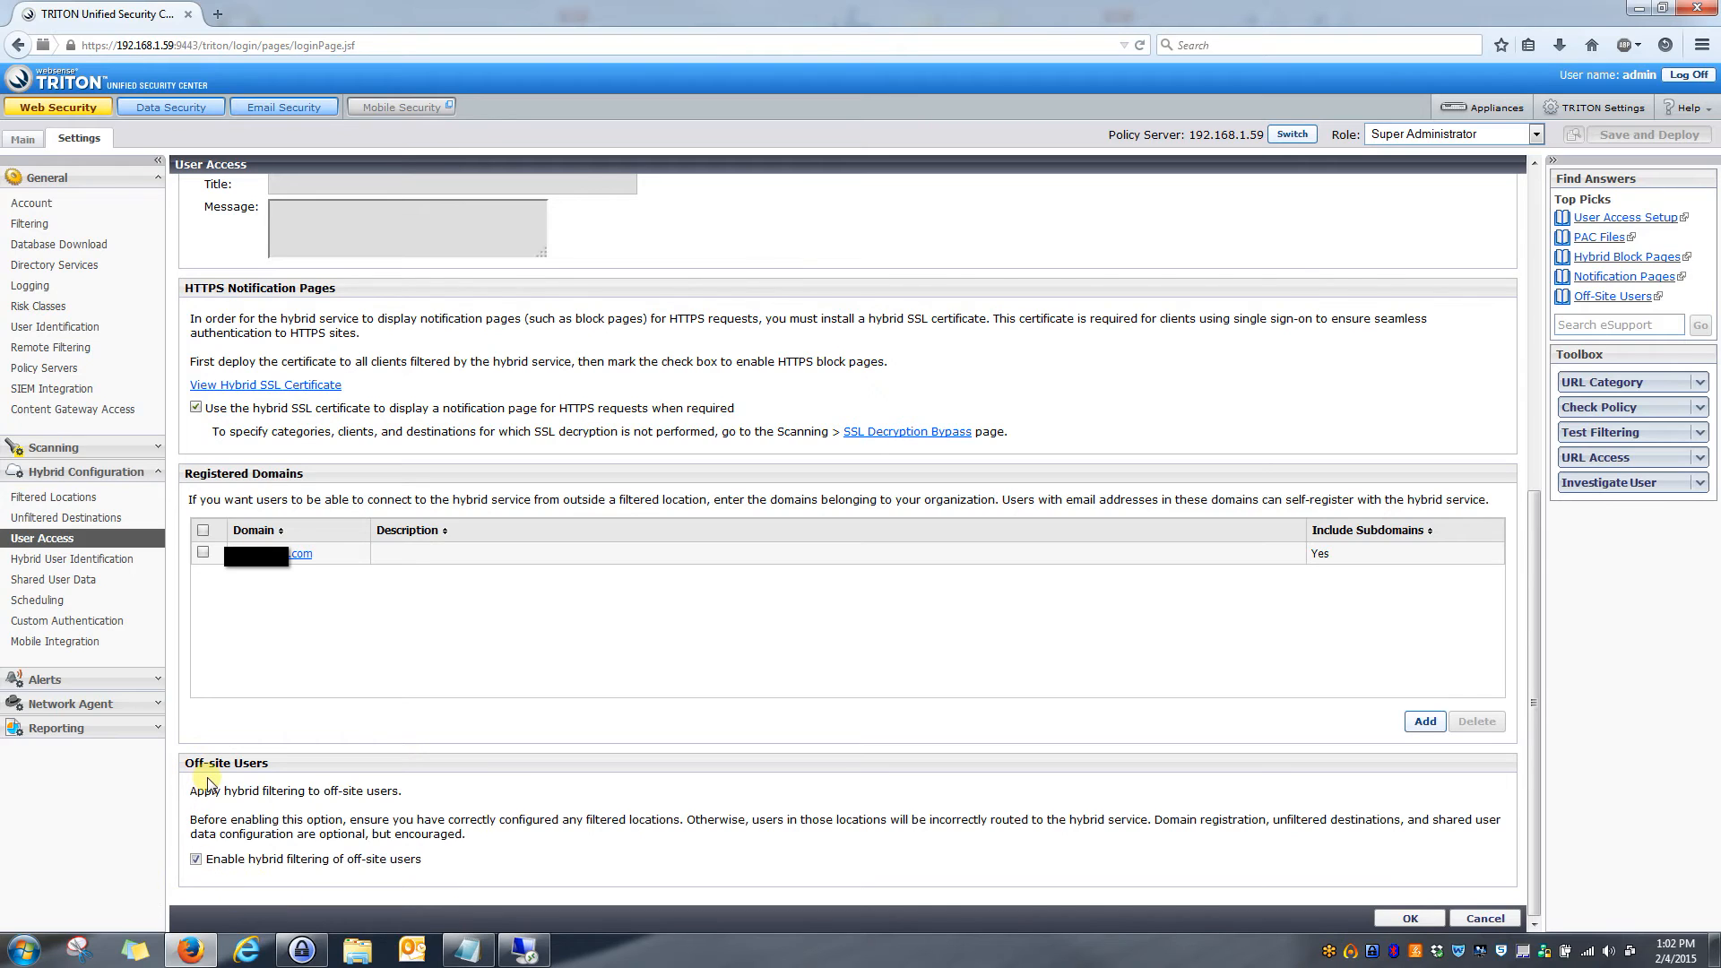
- Review the Web Endpoint, authentication and session timeout settings on the Hybrid User Identification page
left_click(40, 560)
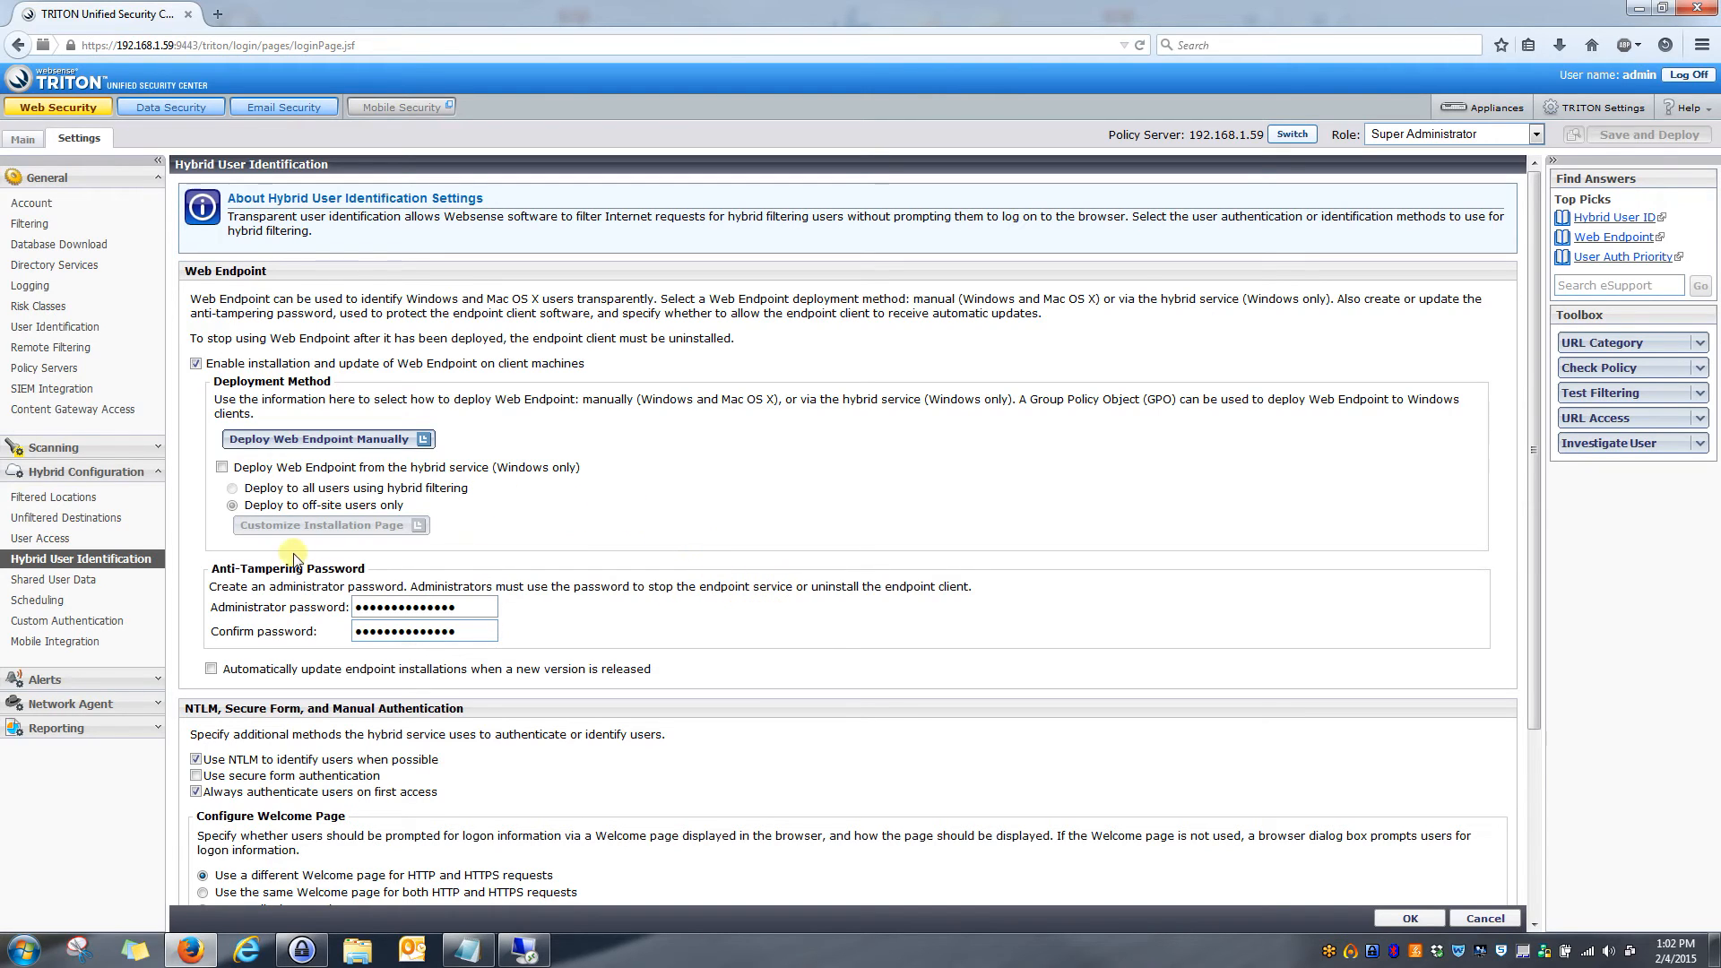
scroll(235, 586, "down", 1)
scroll(235, 599, "up", 1)
scroll(790, 652, "down", 5)
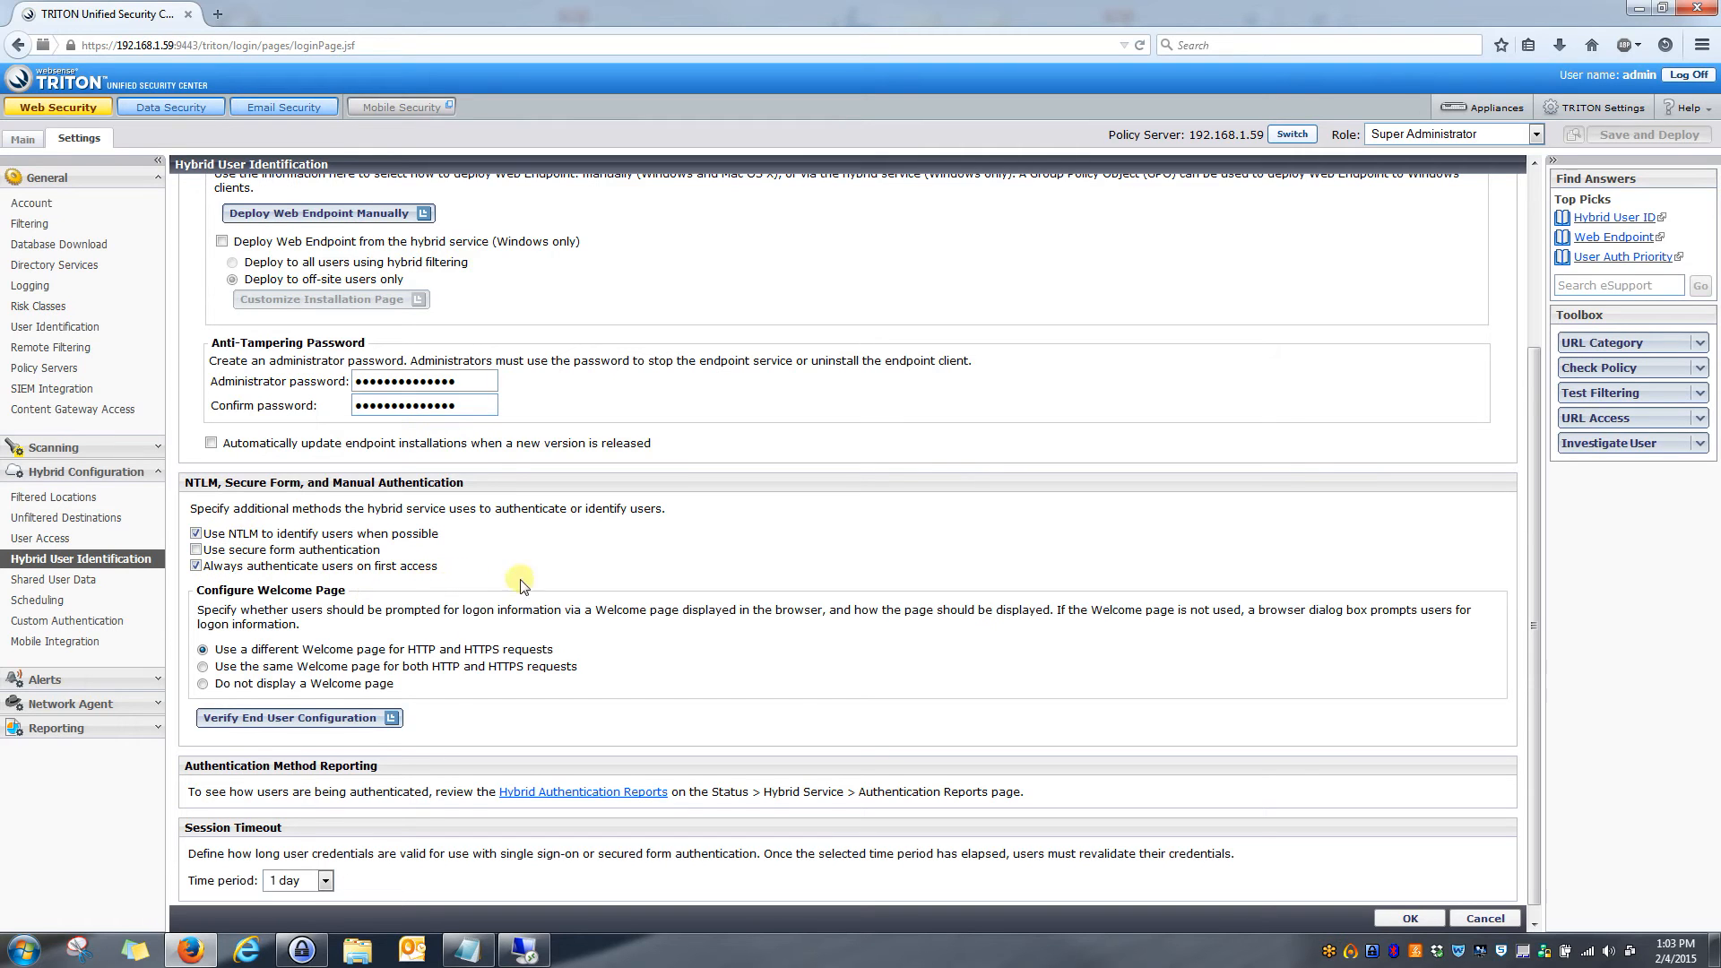
scroll(708, 593, "down", 1)
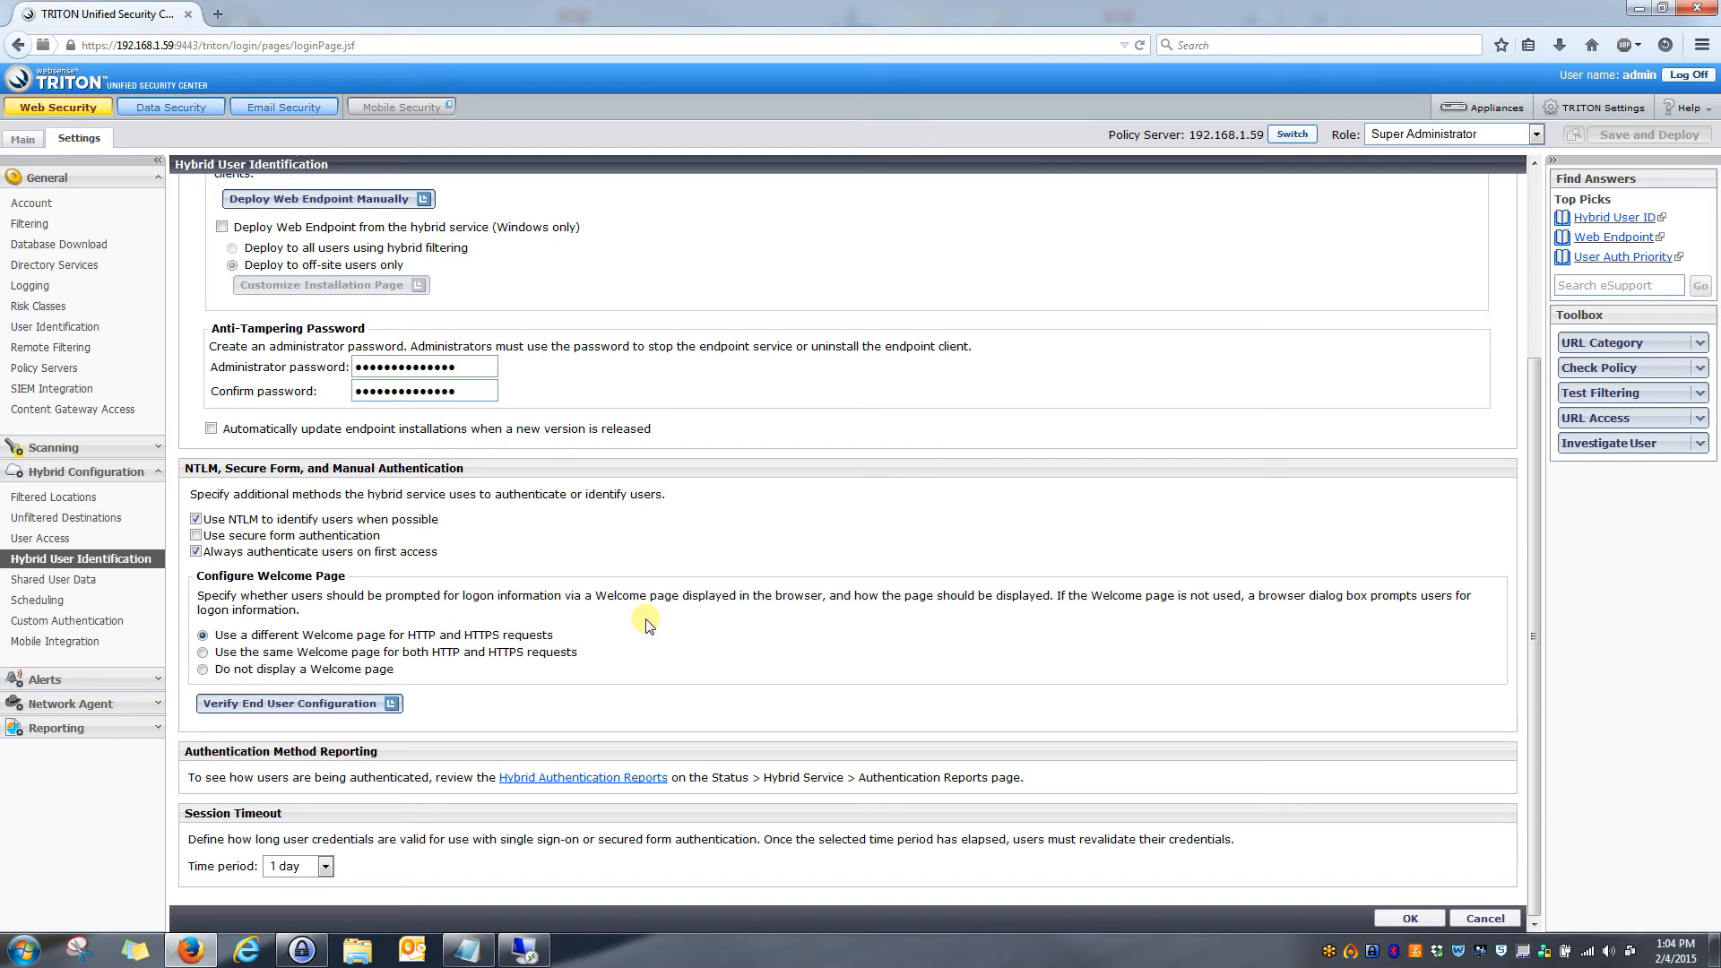
- Show the end user configuration verification links and highlight the browser check URL and the connectivity test URL
left_click(393, 705)
scroll(313, 708, "down", 2)
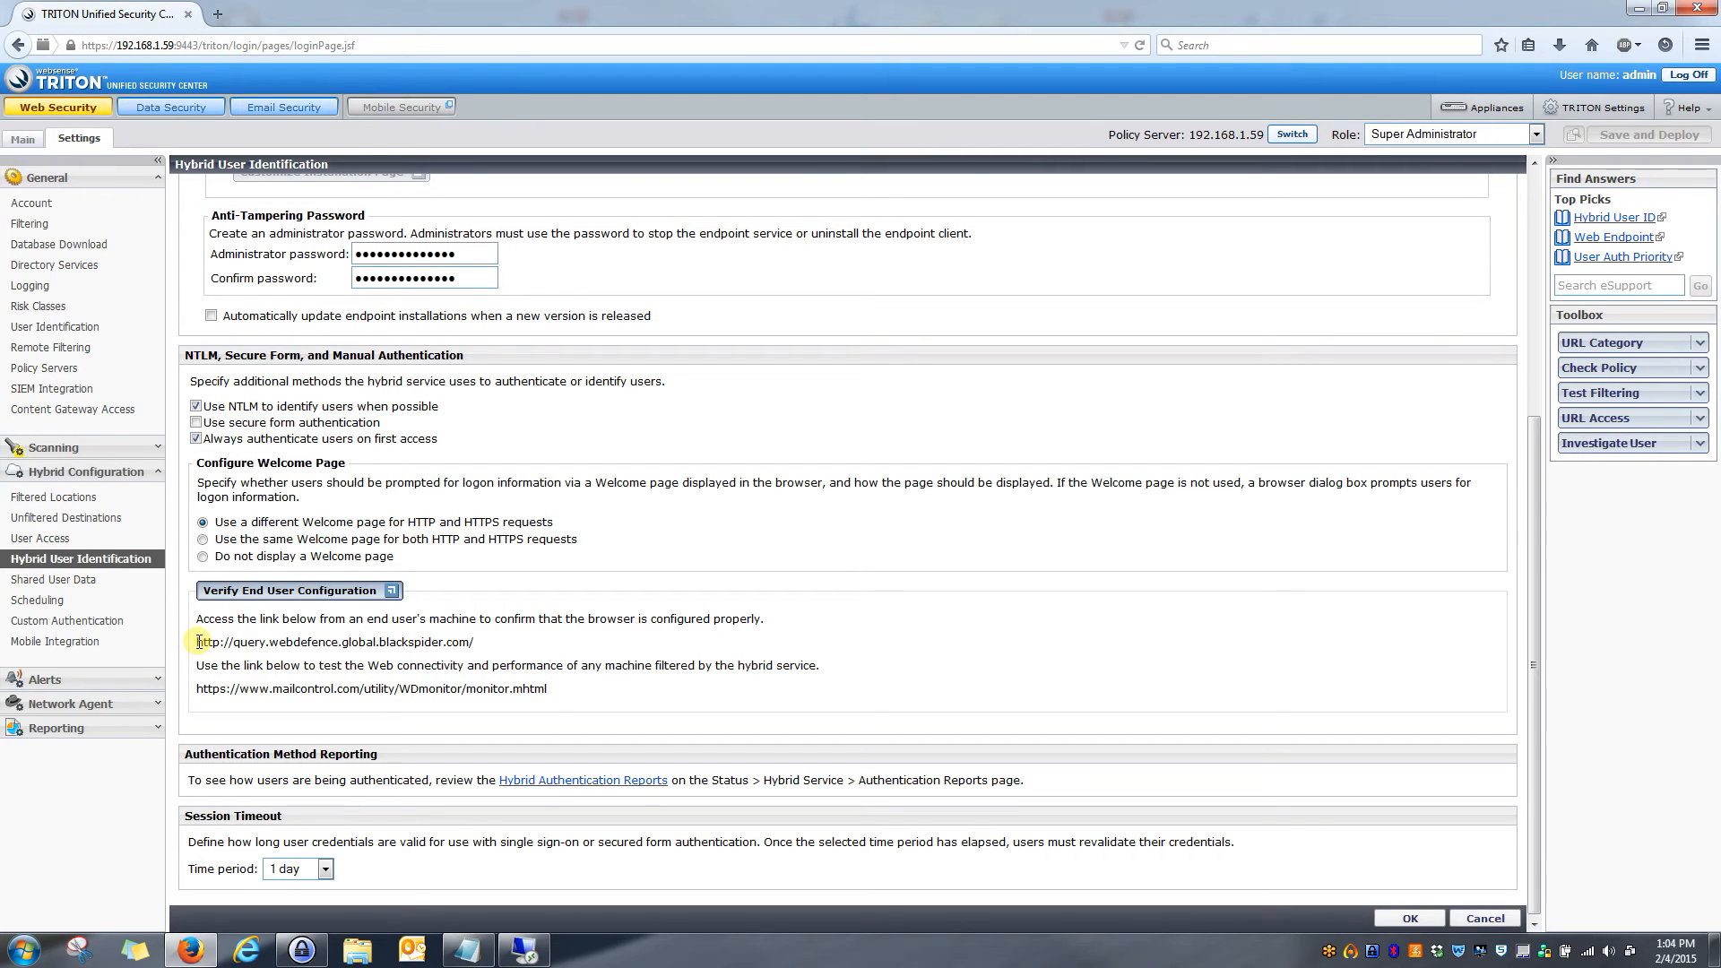
left_click_drag(198, 642, 493, 645)
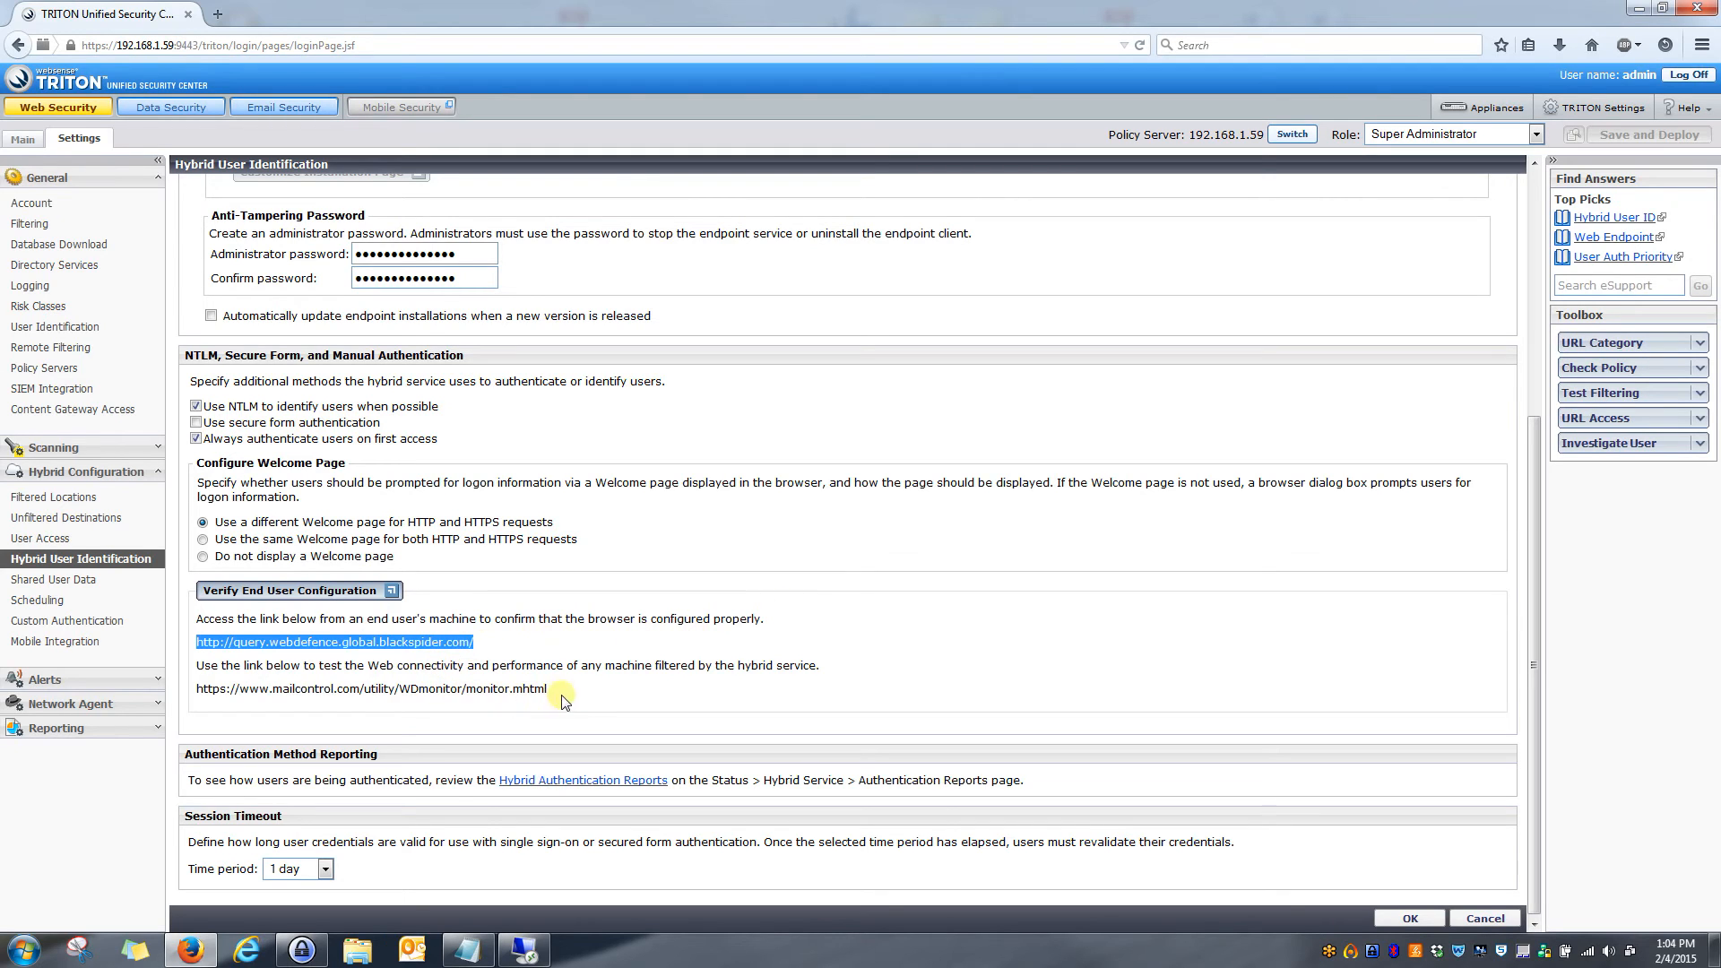
left_click_drag(582, 690, 191, 694)
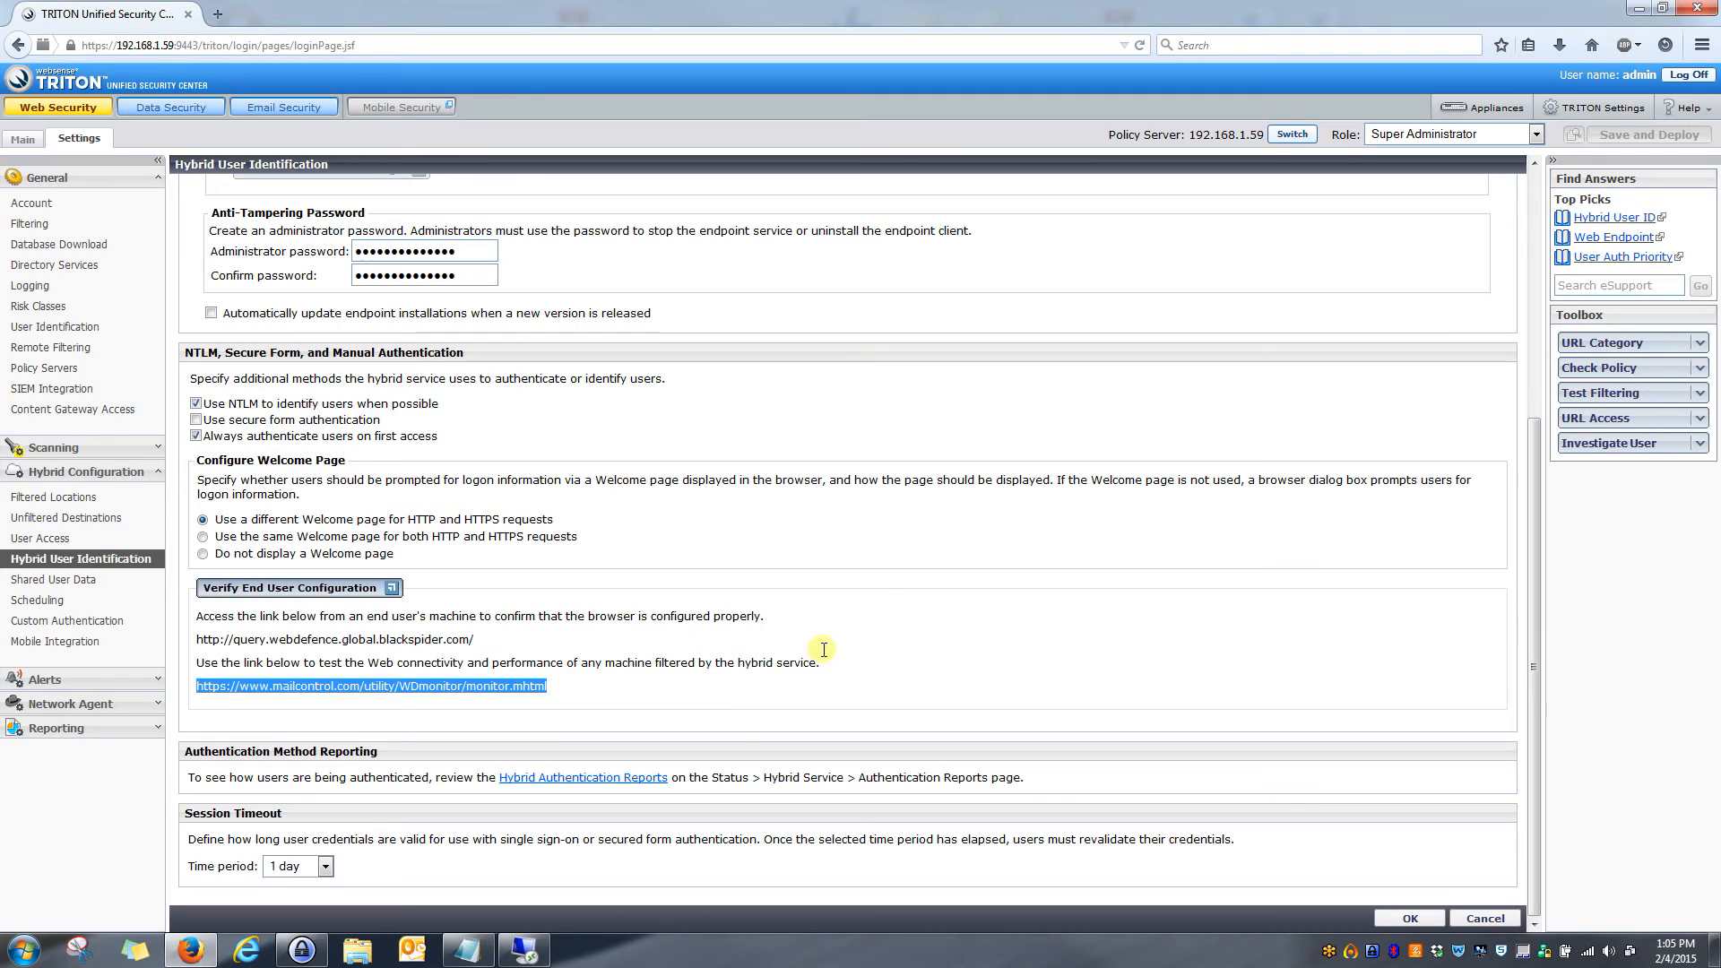
left_click(1687, 107)
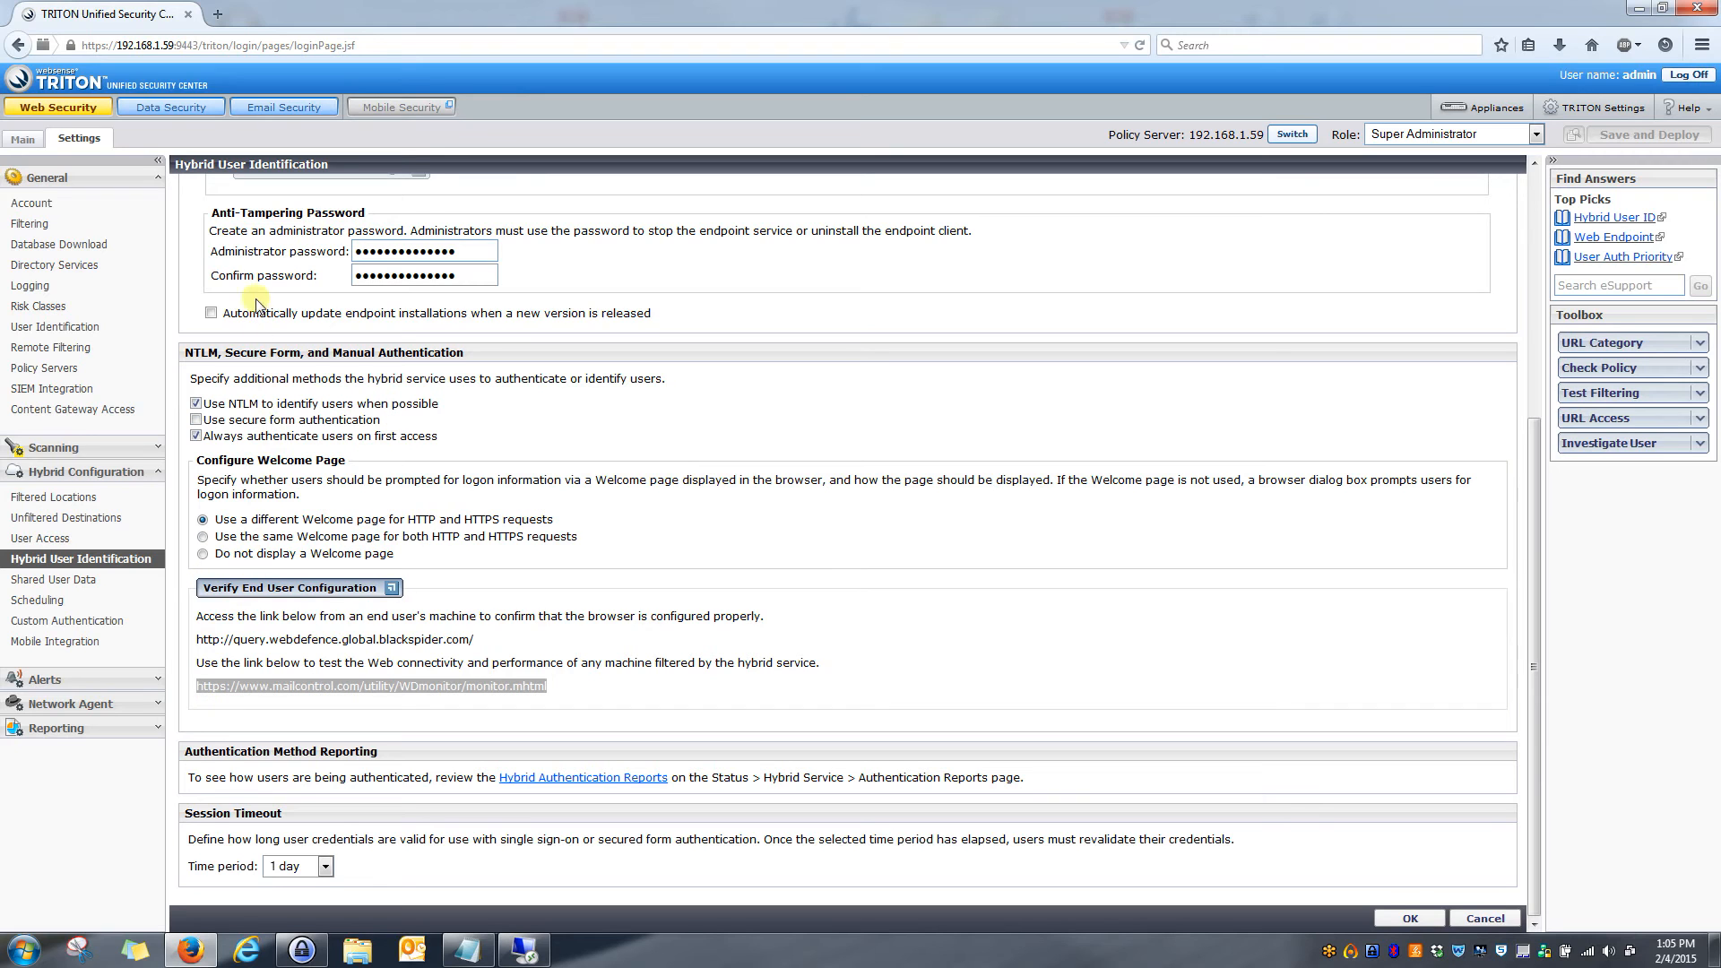
scroll(777, 654, "up", 5)
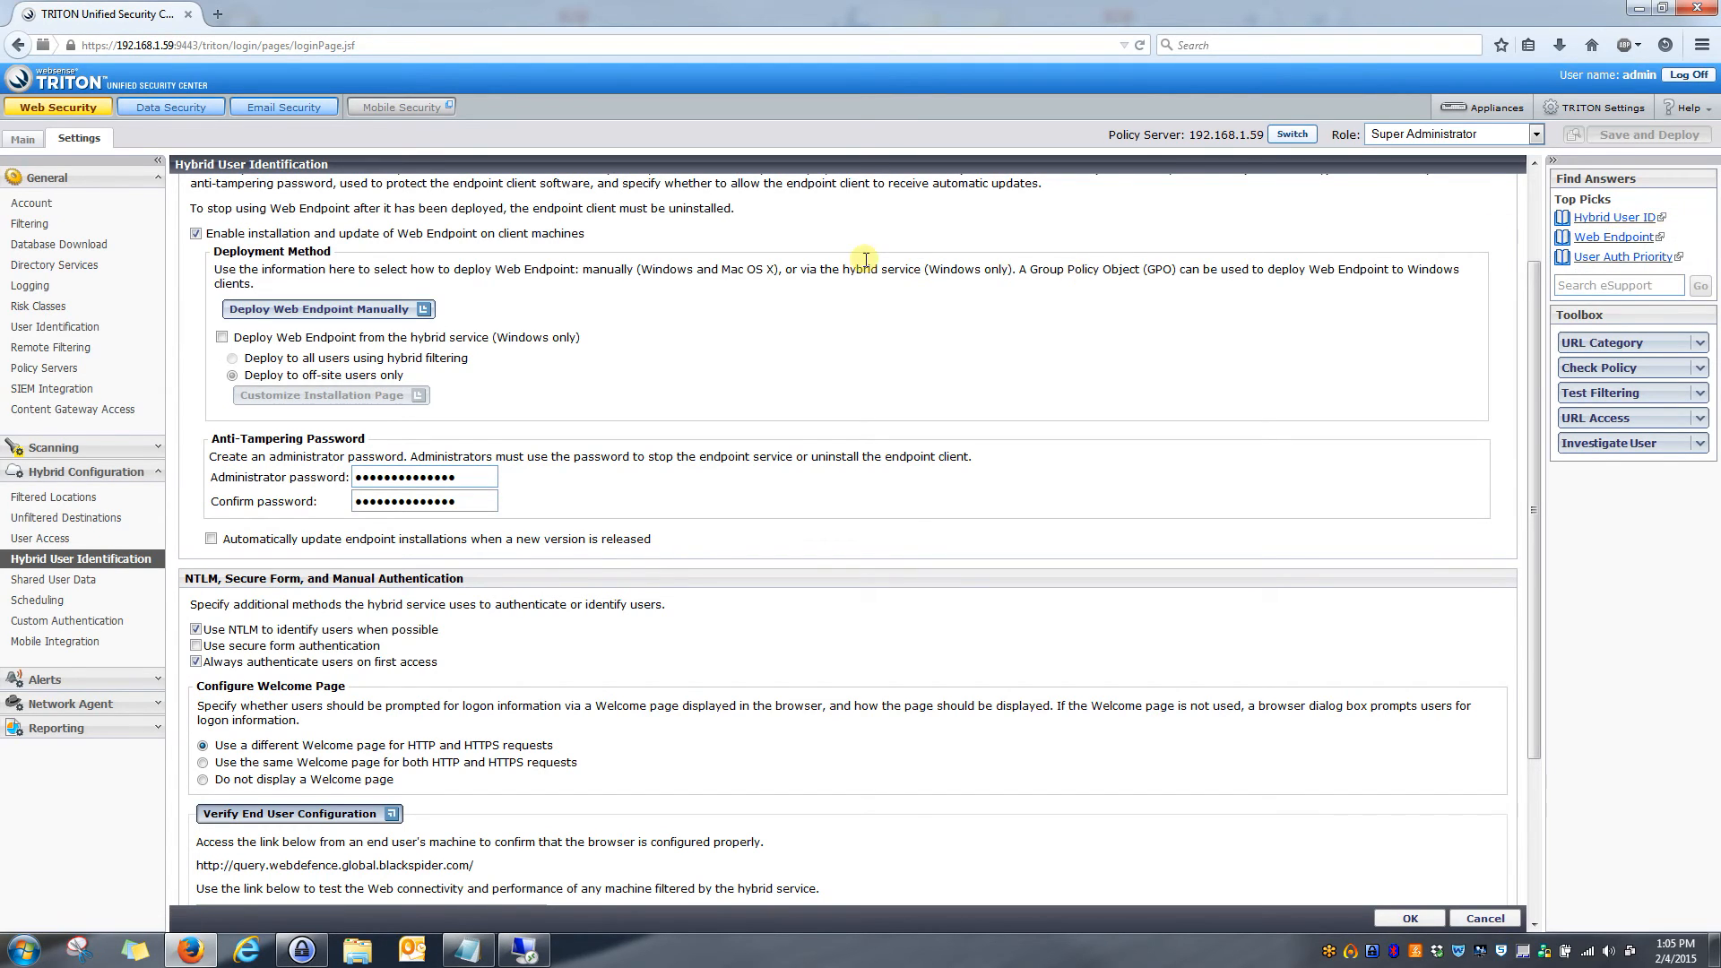
left_click(1590, 285)
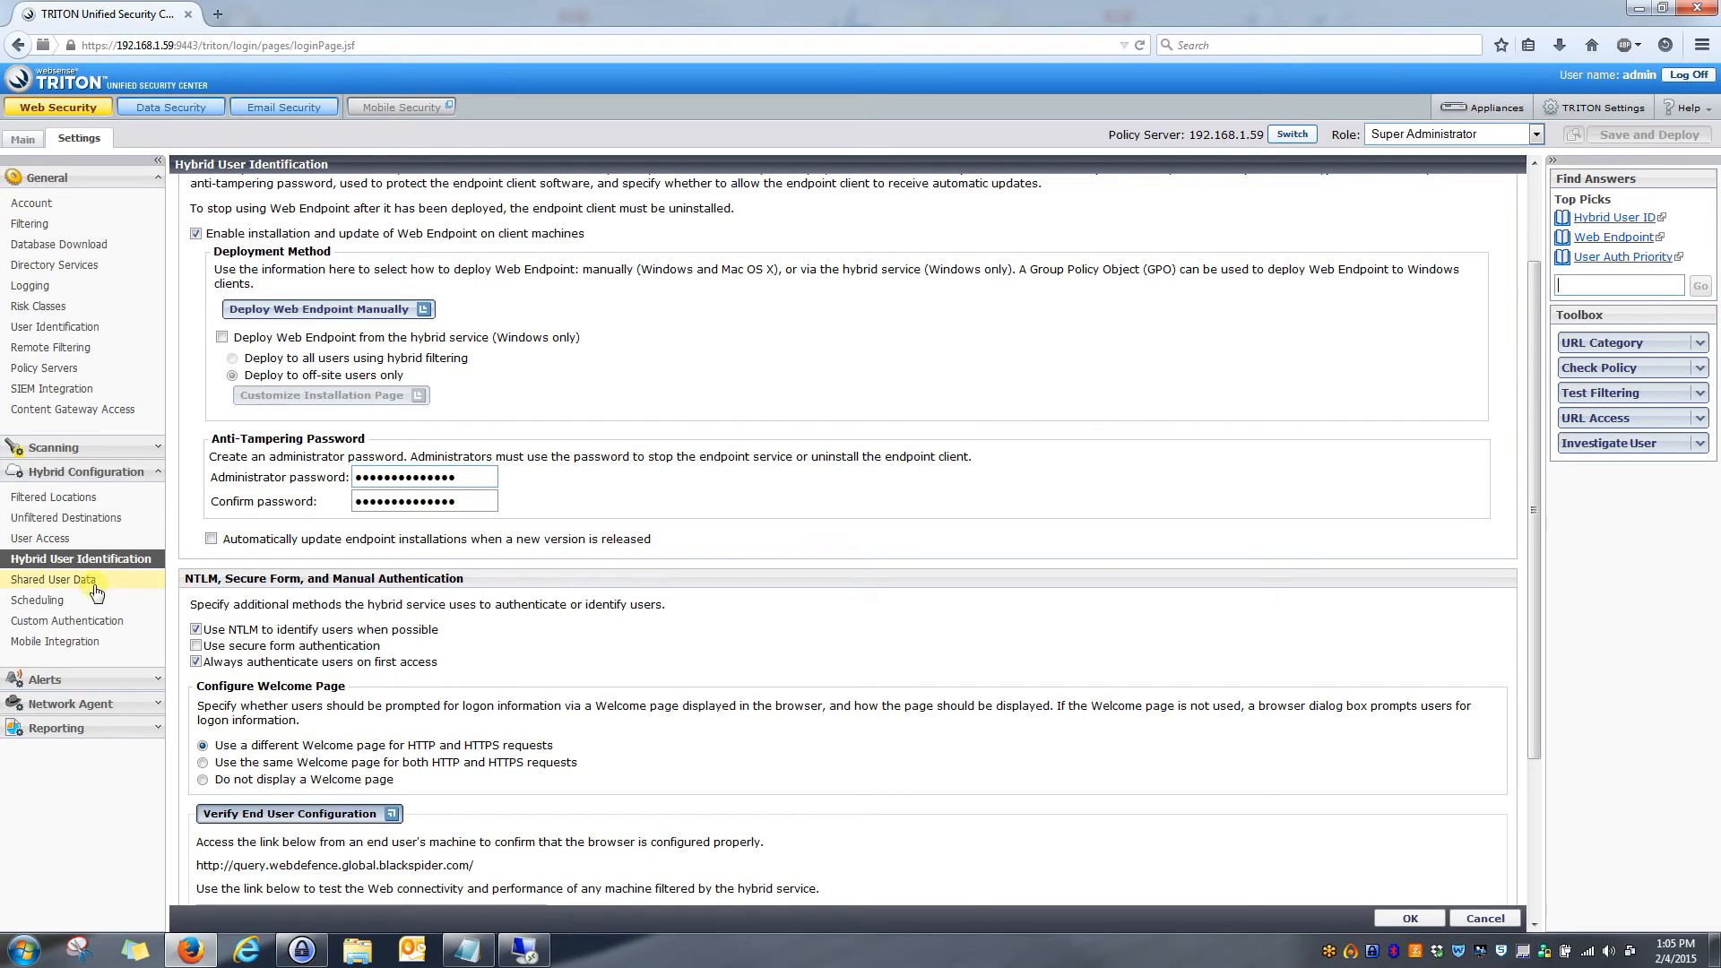
- In the Shared User Data settings, test the Sync Service connection and open the Directory Agent configuration of server 192.168.1.54
left_click(56, 579)
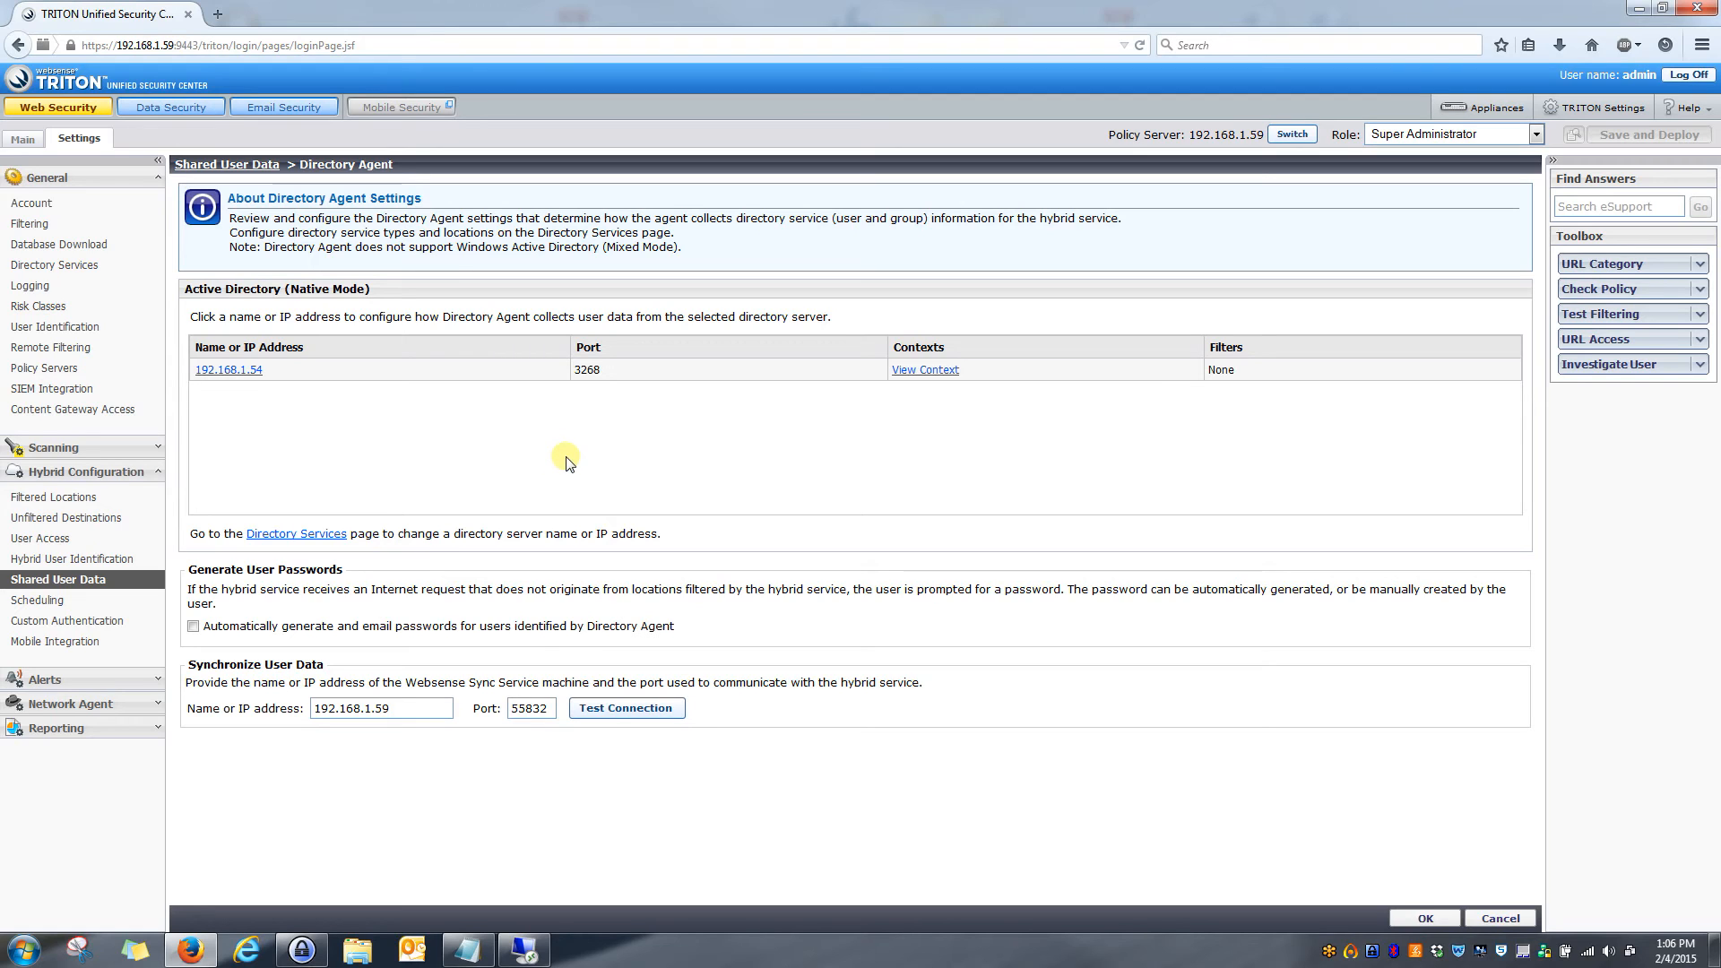
left_click(610, 712)
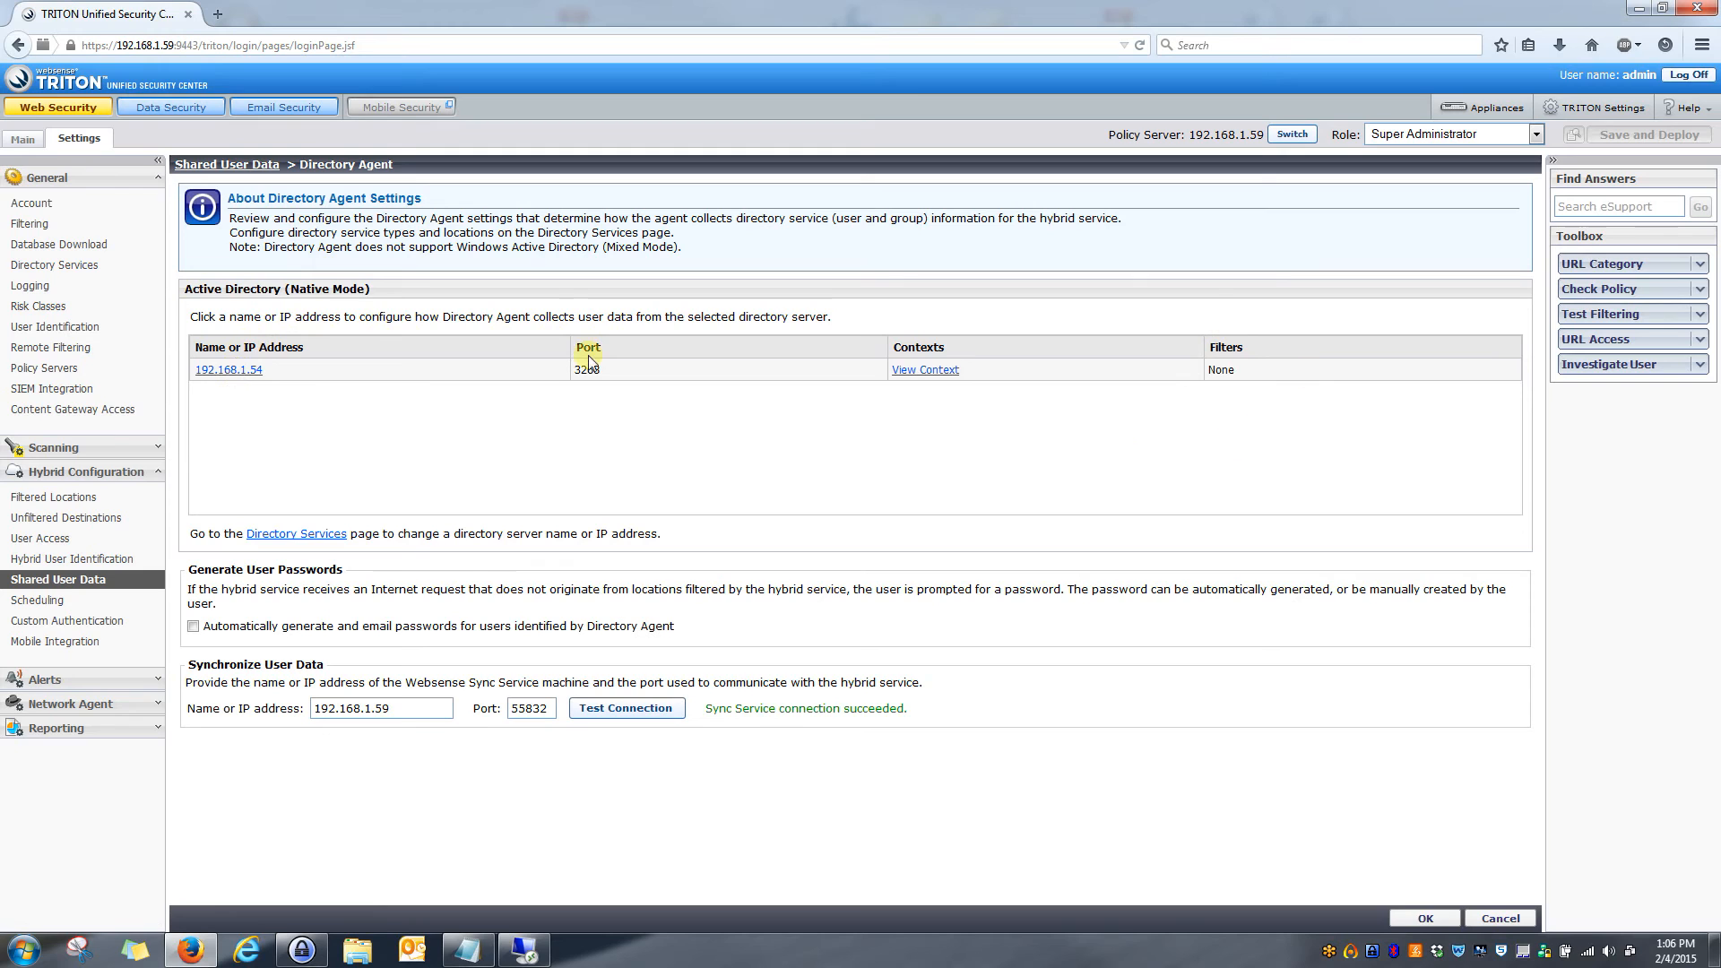
left_click(217, 371)
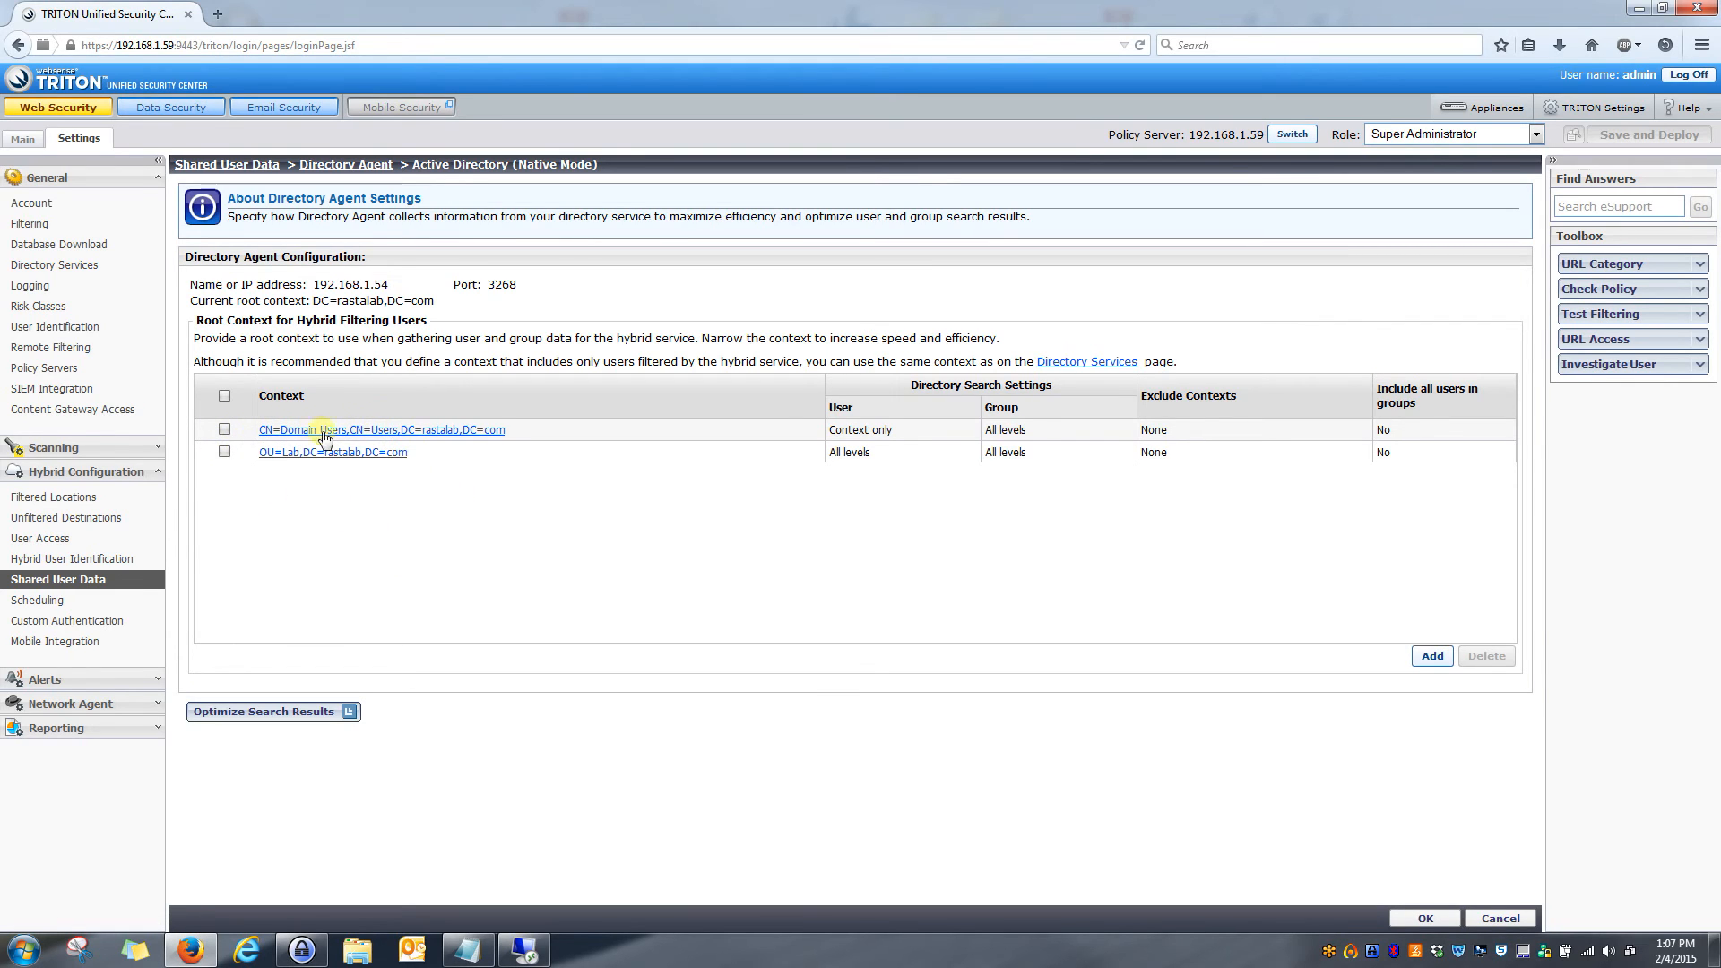
- Start adding a root context, expand DC=rastalab and OU=Lab in the directory tree to examine their entries, and cancel without adding one
left_click(1430, 657)
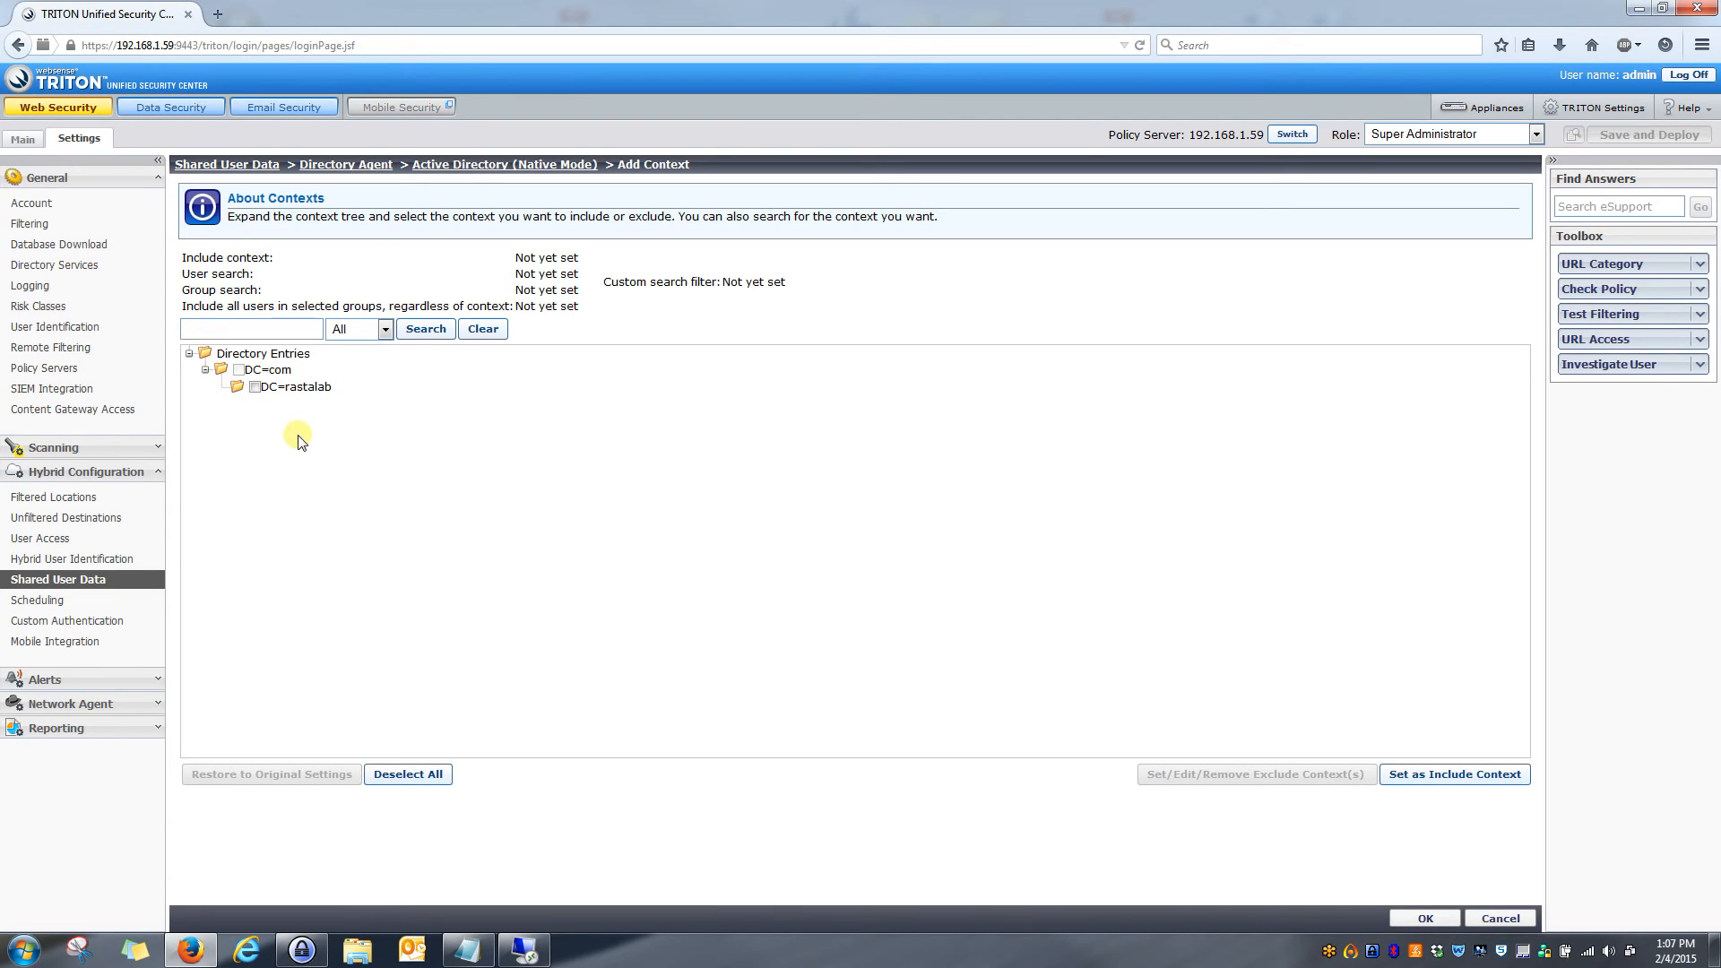
left_click(240, 388)
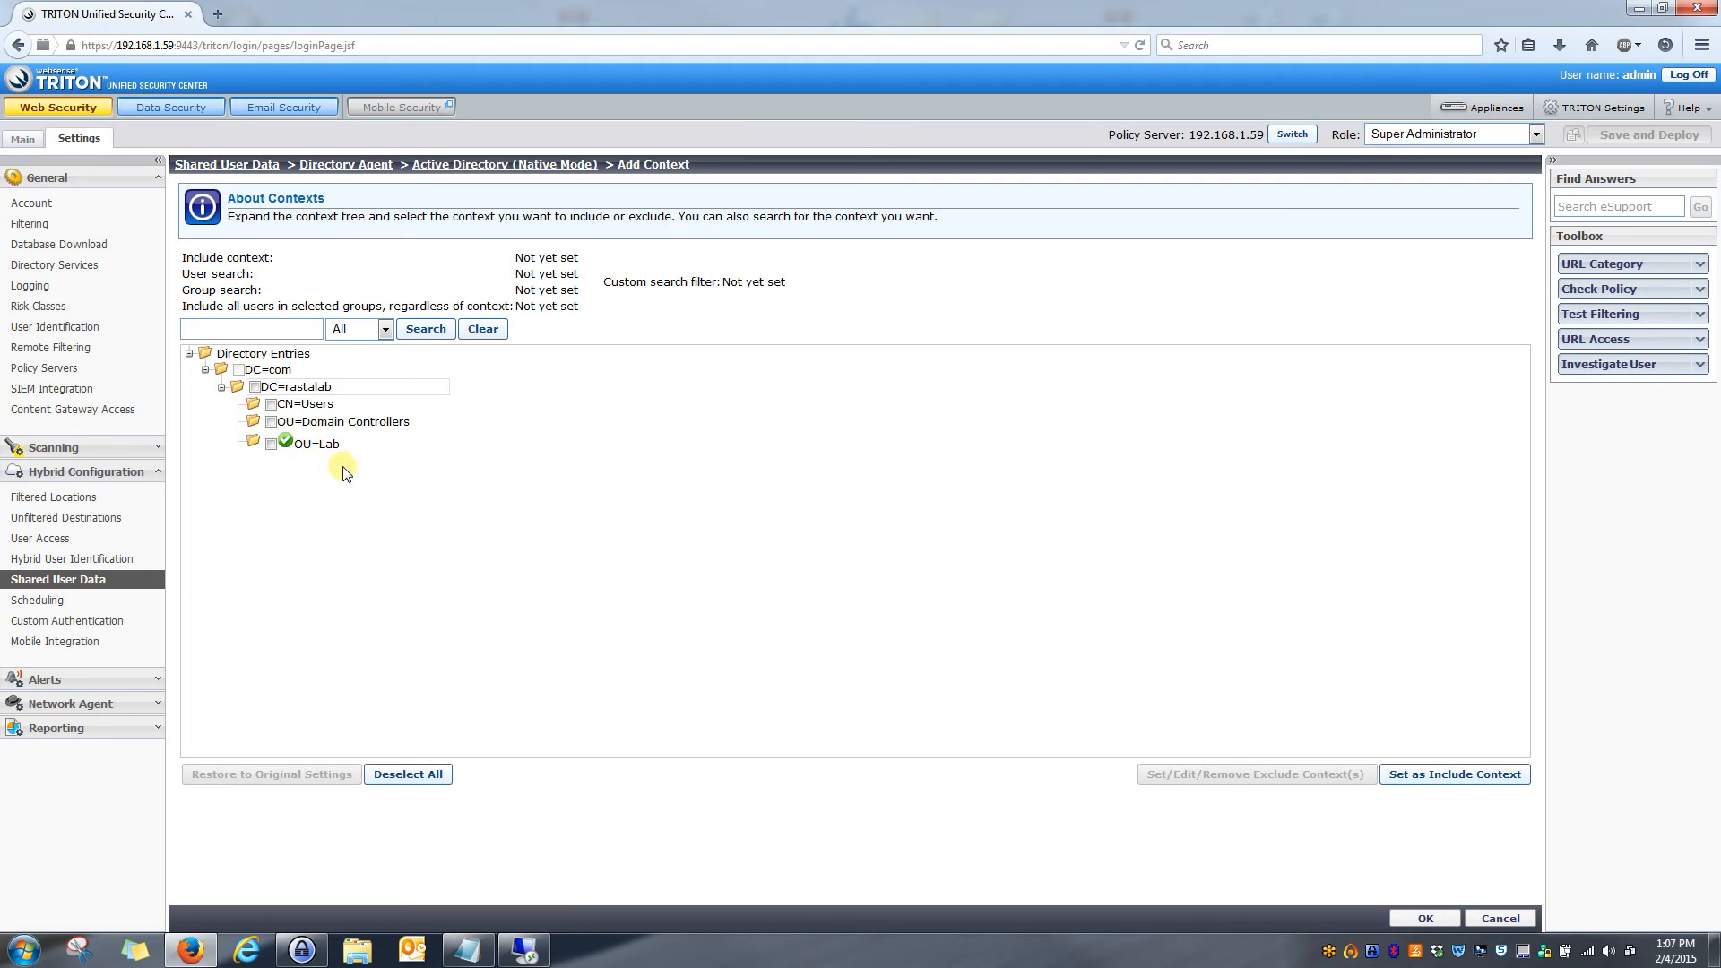
left_click(270, 423)
left_click(251, 439)
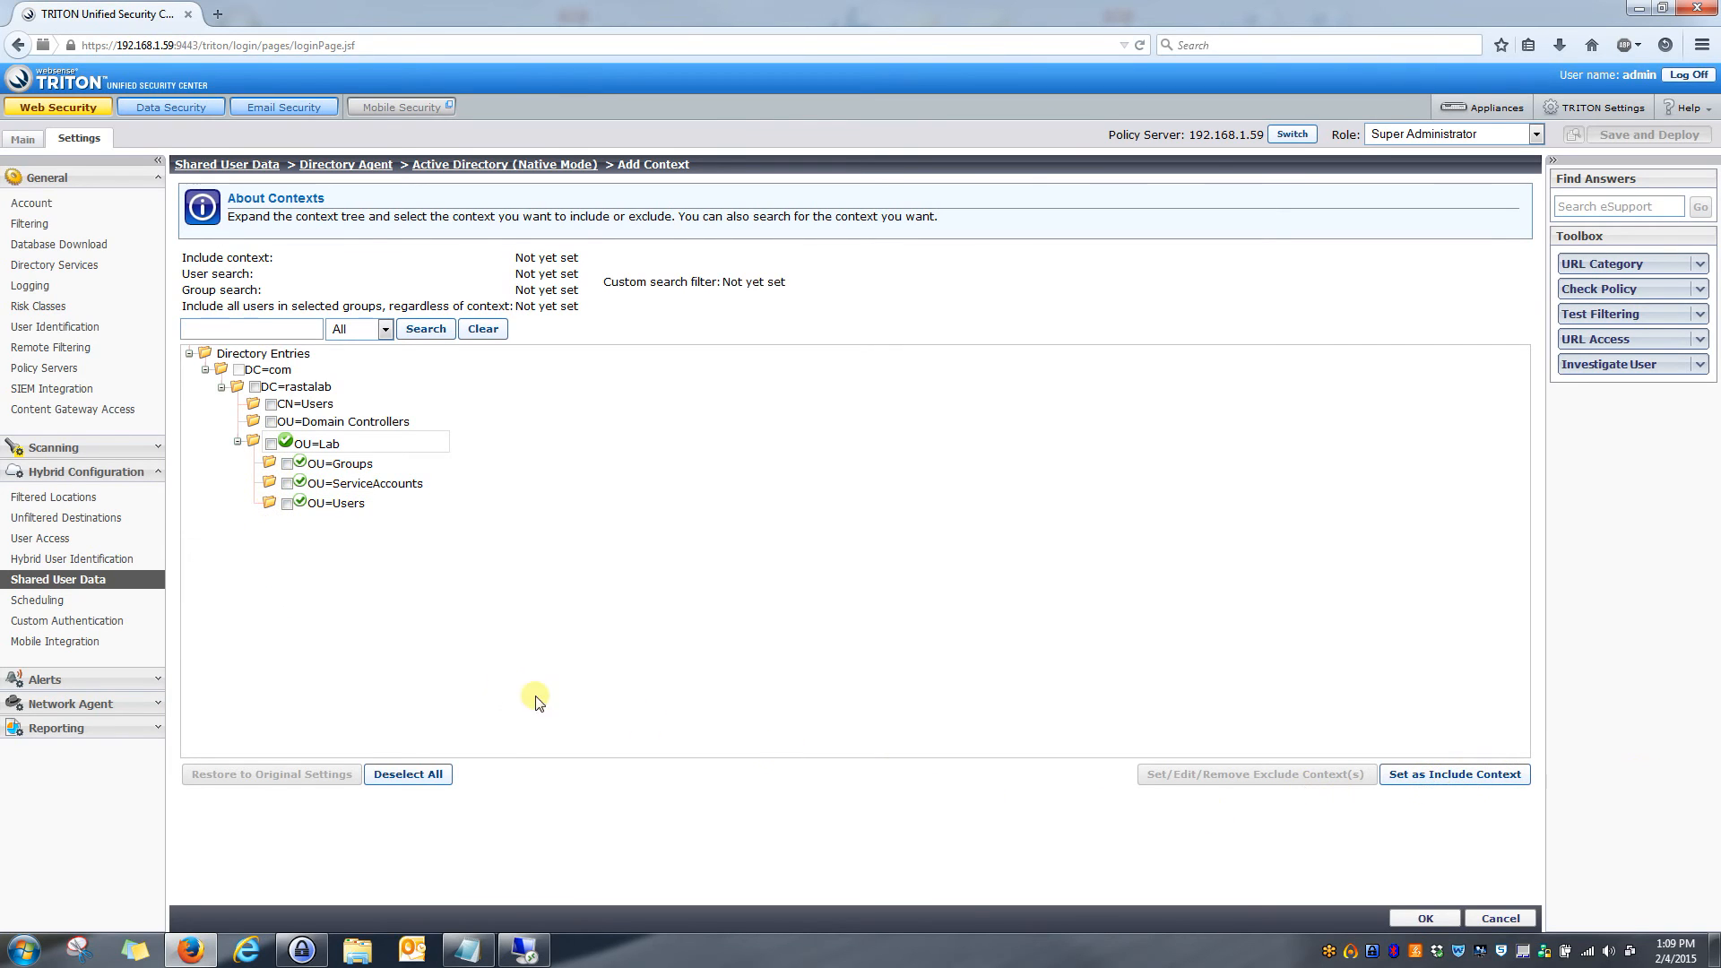
left_click(1501, 918)
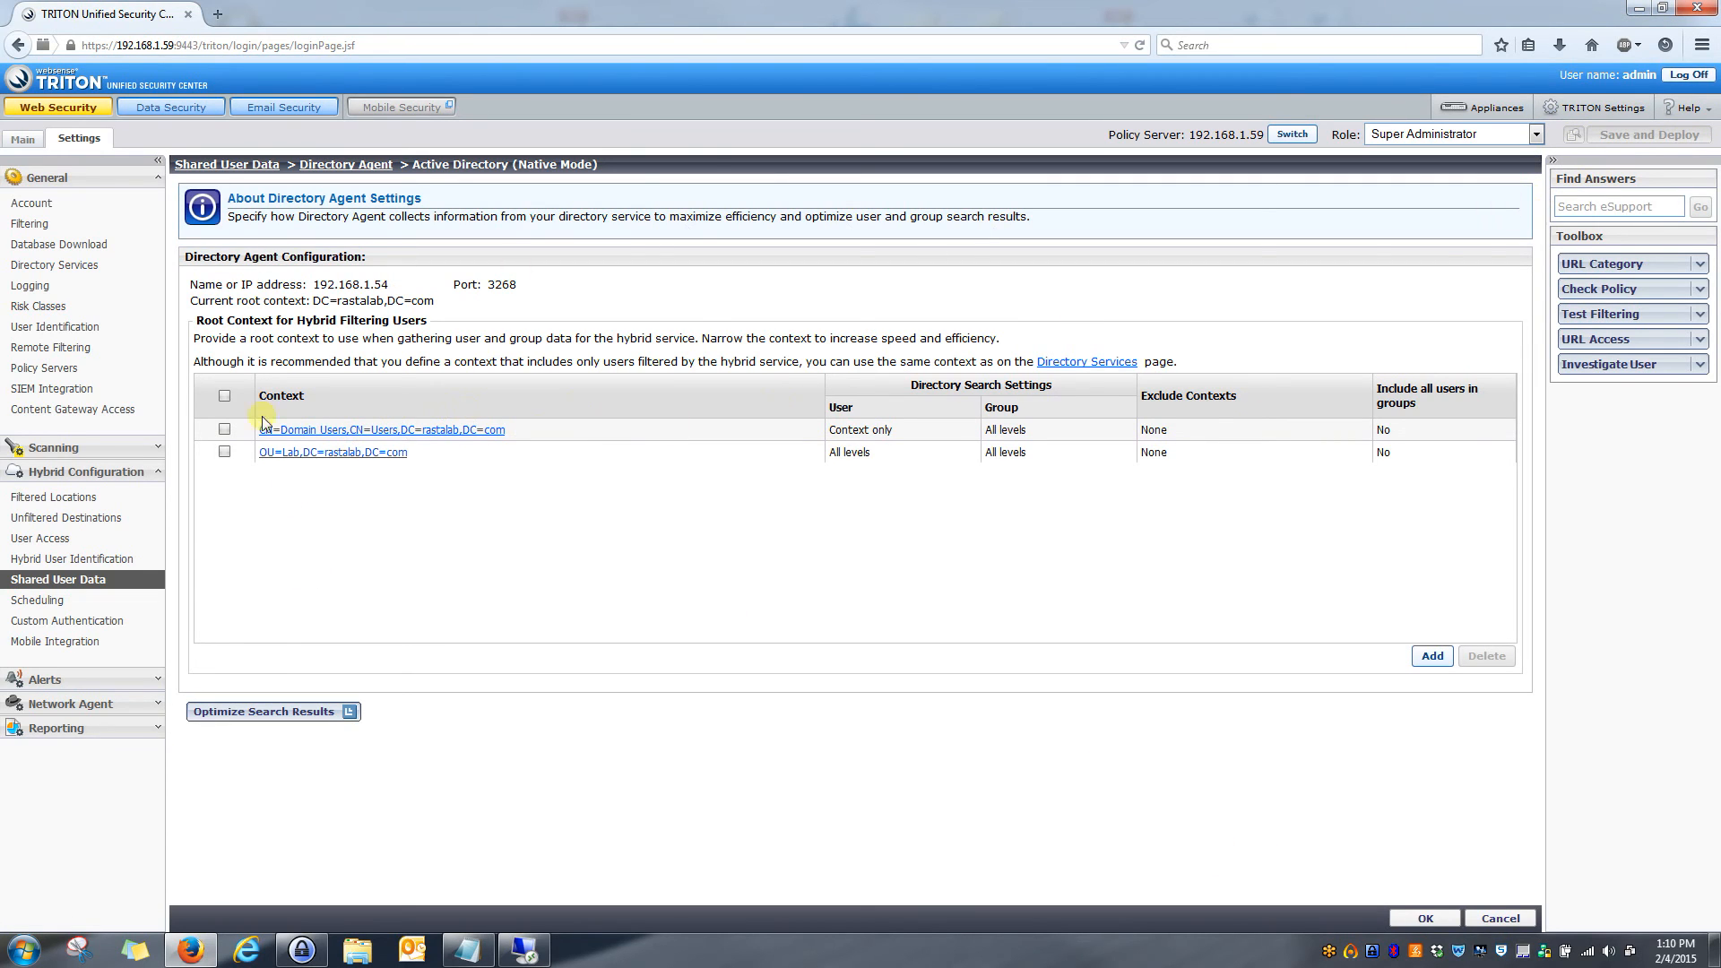
- Review the hybrid Scheduling settings and immediately send both the user data update and the policy data to the hybrid service
left_click(33, 606)
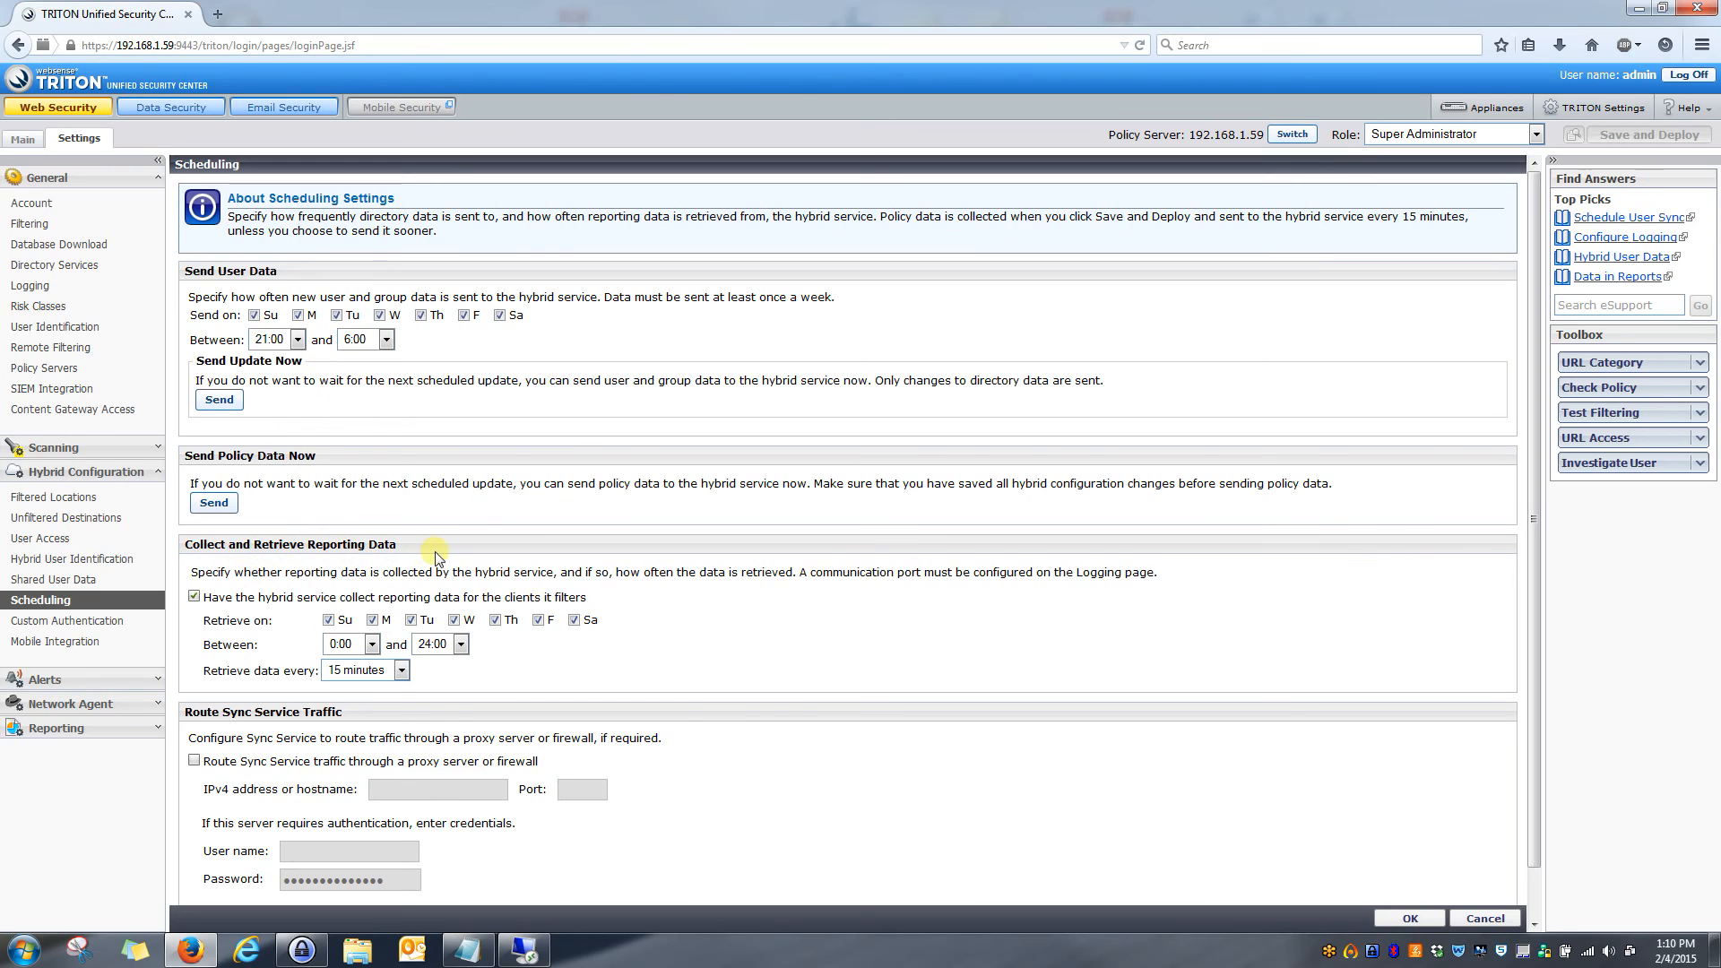
scroll(435, 557, "down", 1)
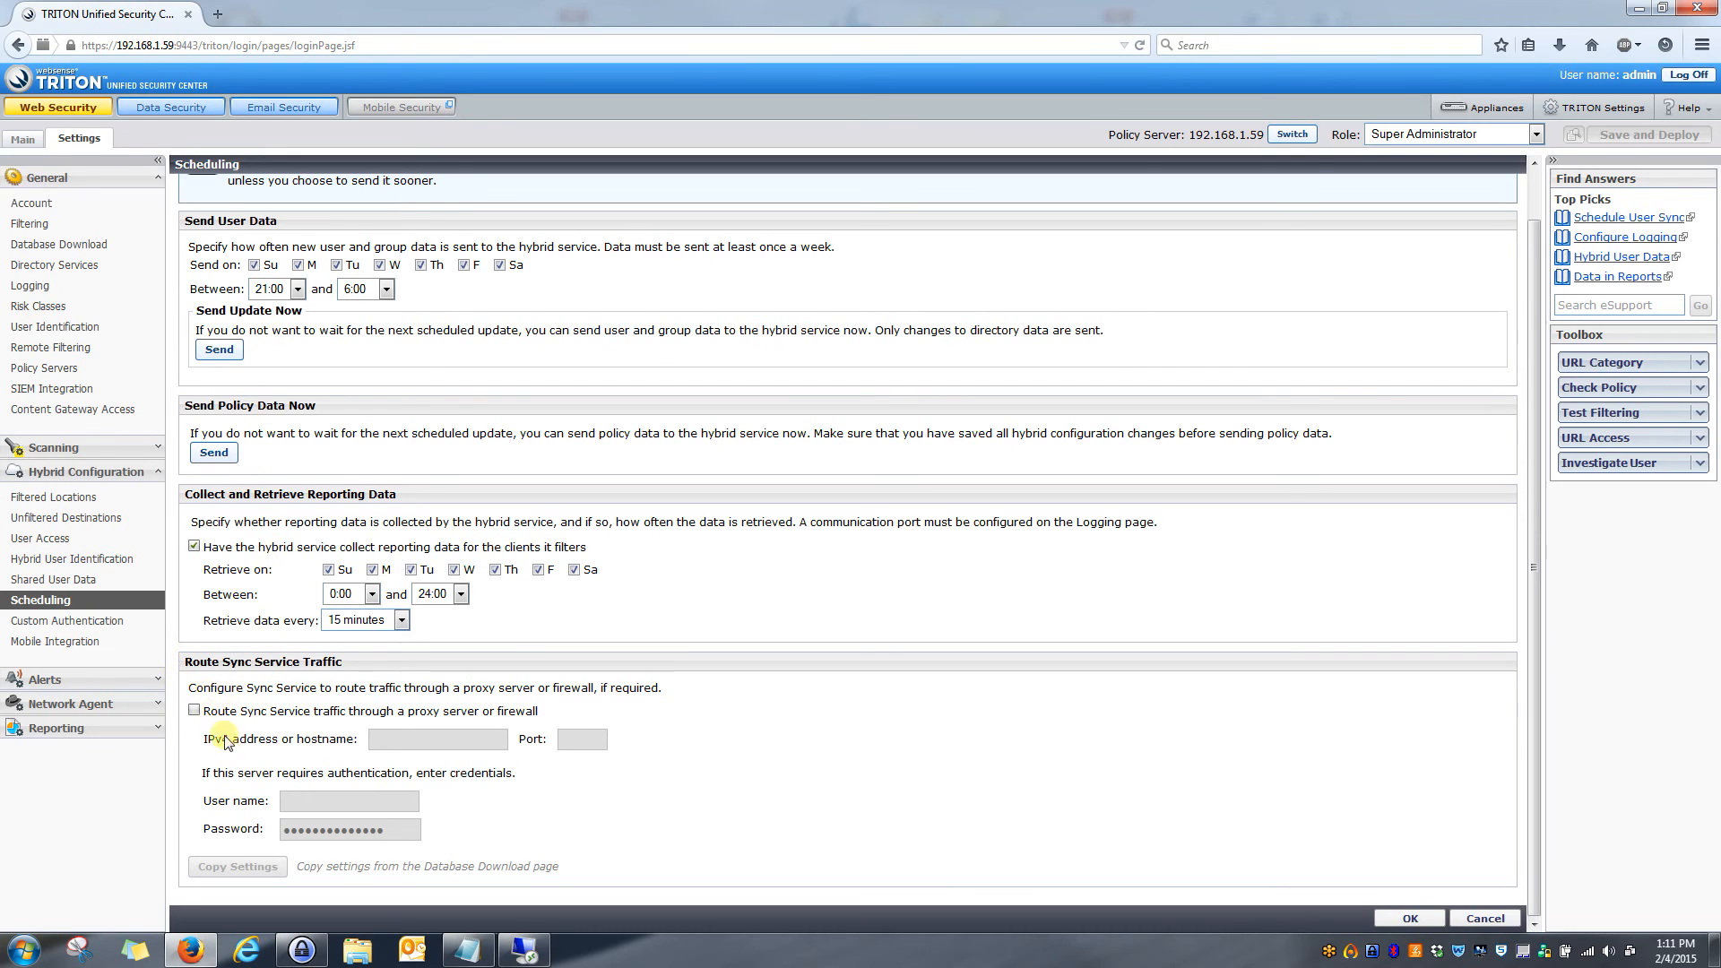
scroll(318, 659, "up", 1)
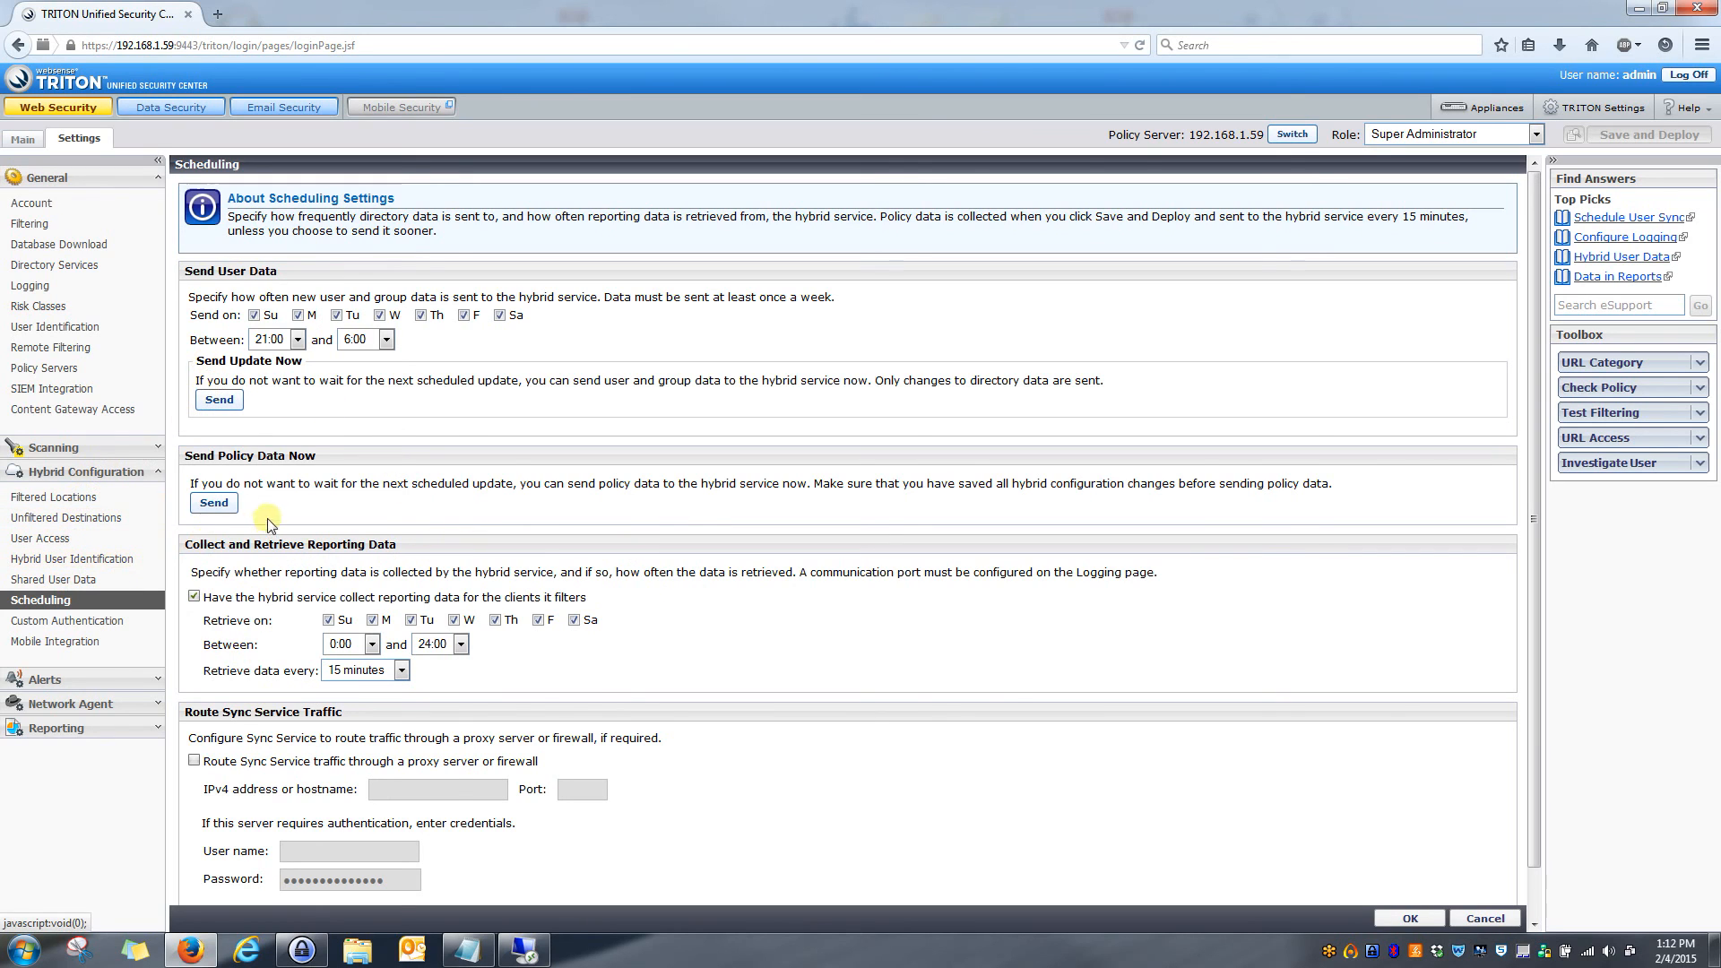
left_click(220, 401)
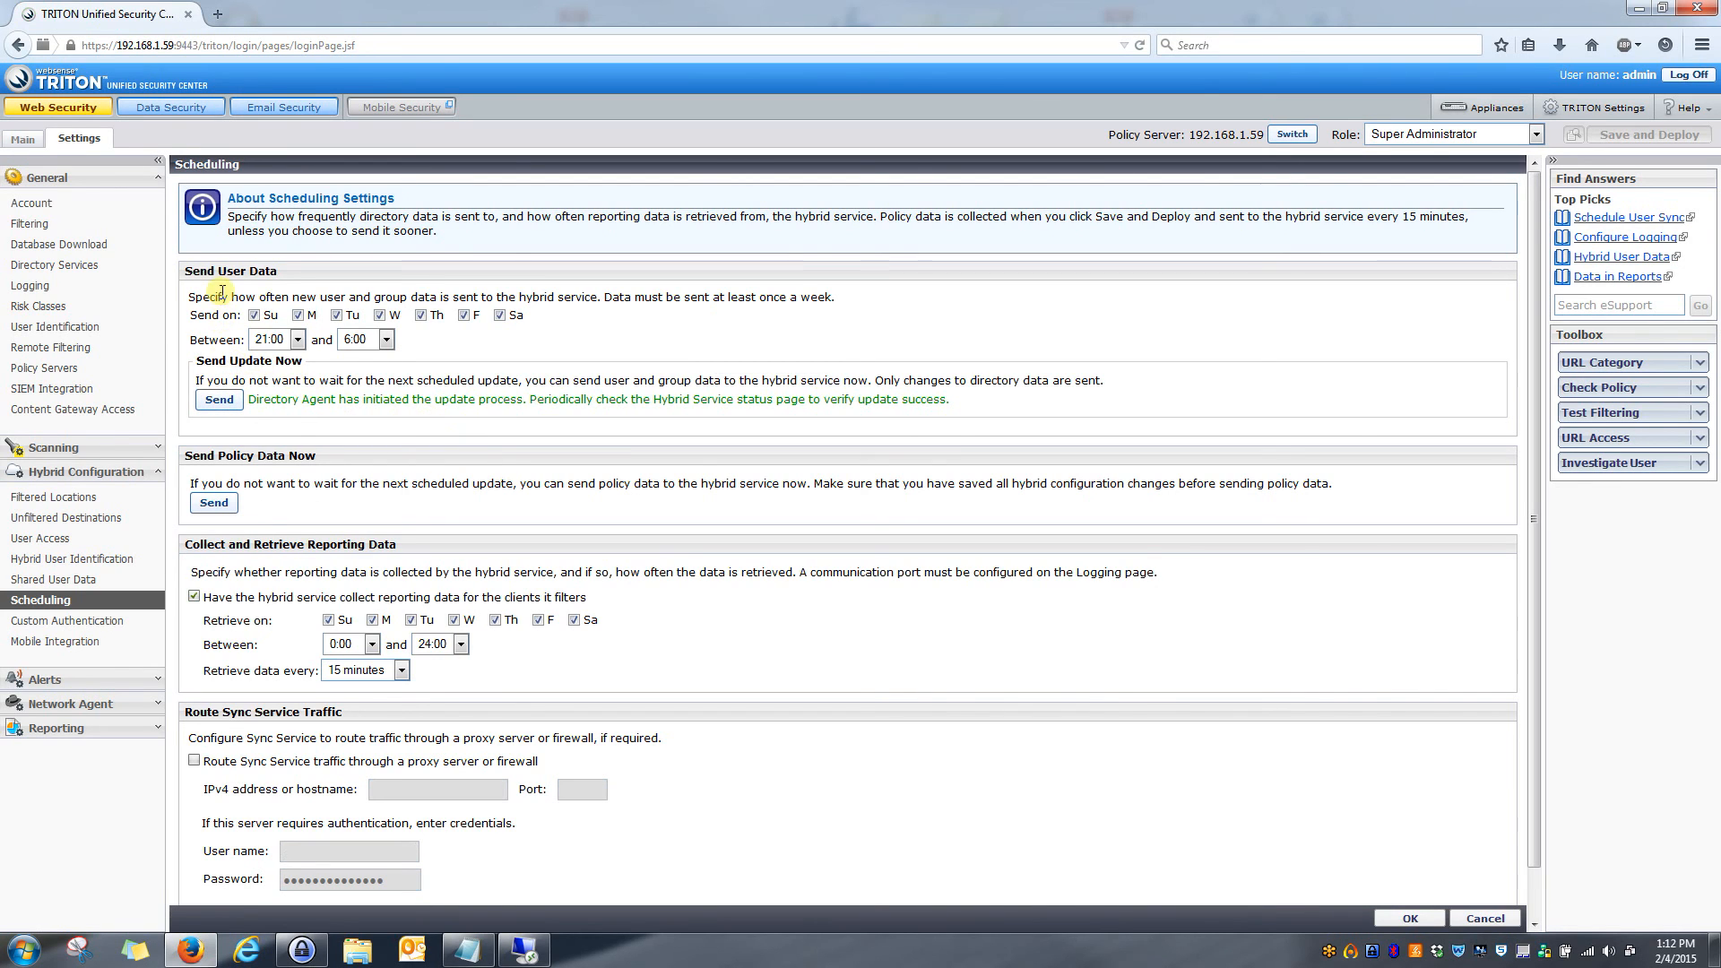
left_click(215, 504)
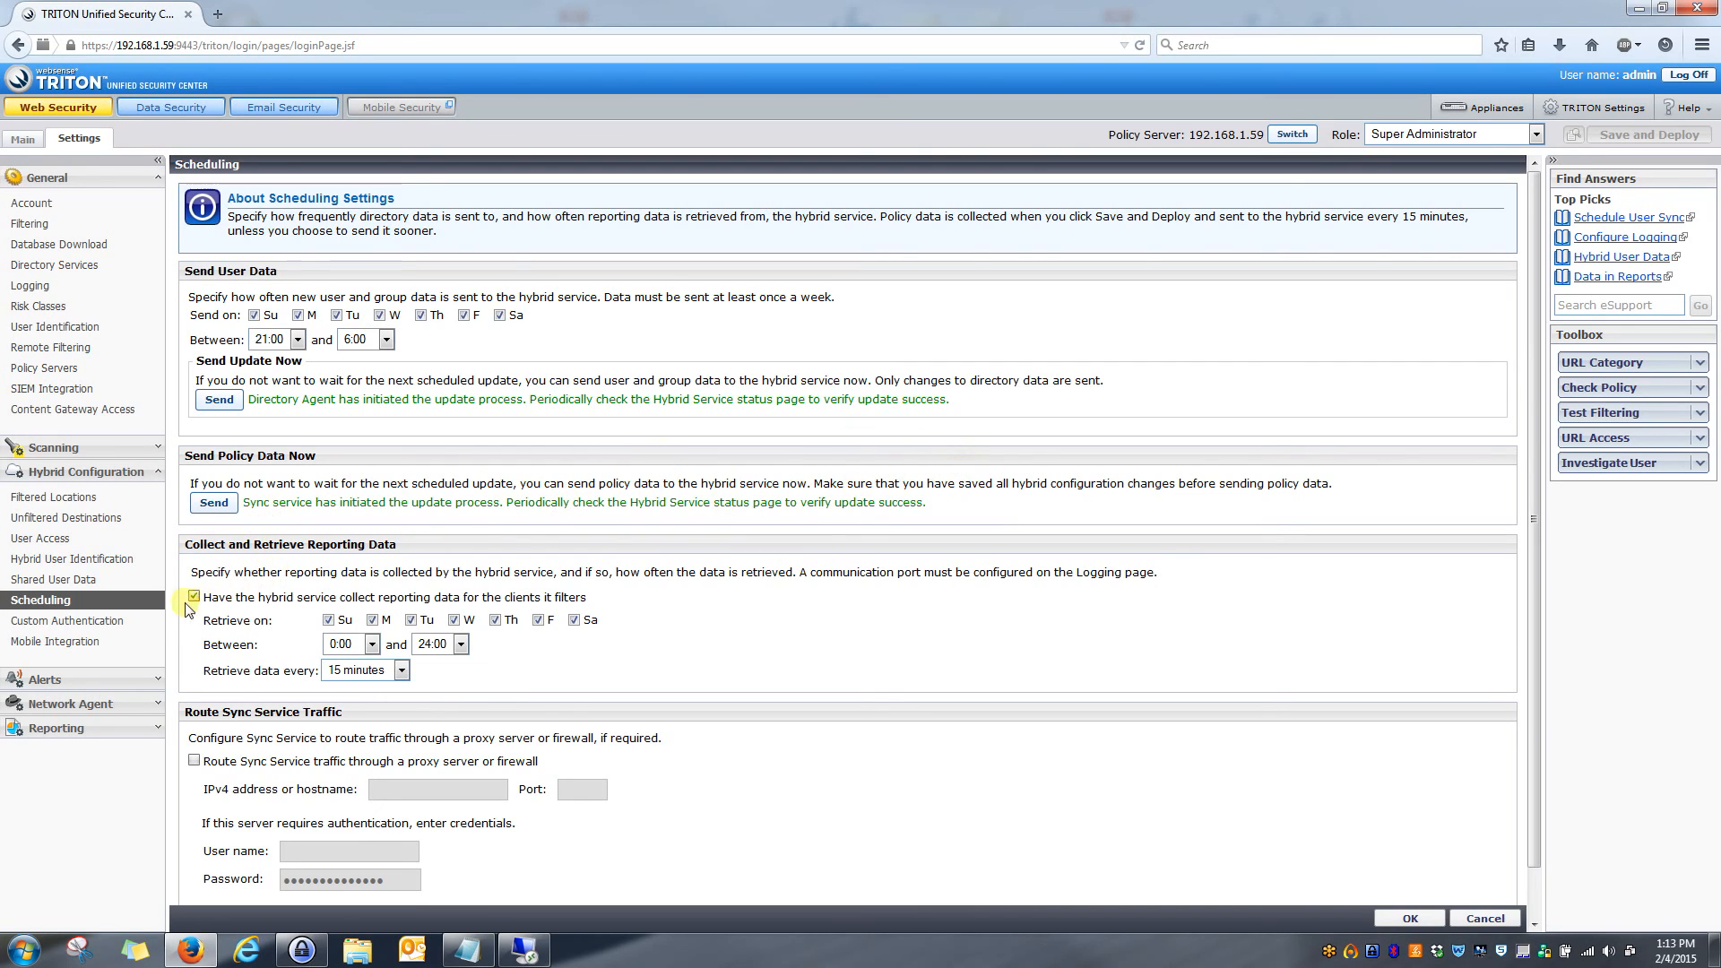
- Review the Custom Authentication page and highlight the description of unfiltered destinations on the Unfiltered Destinations page
left_click(77, 625)
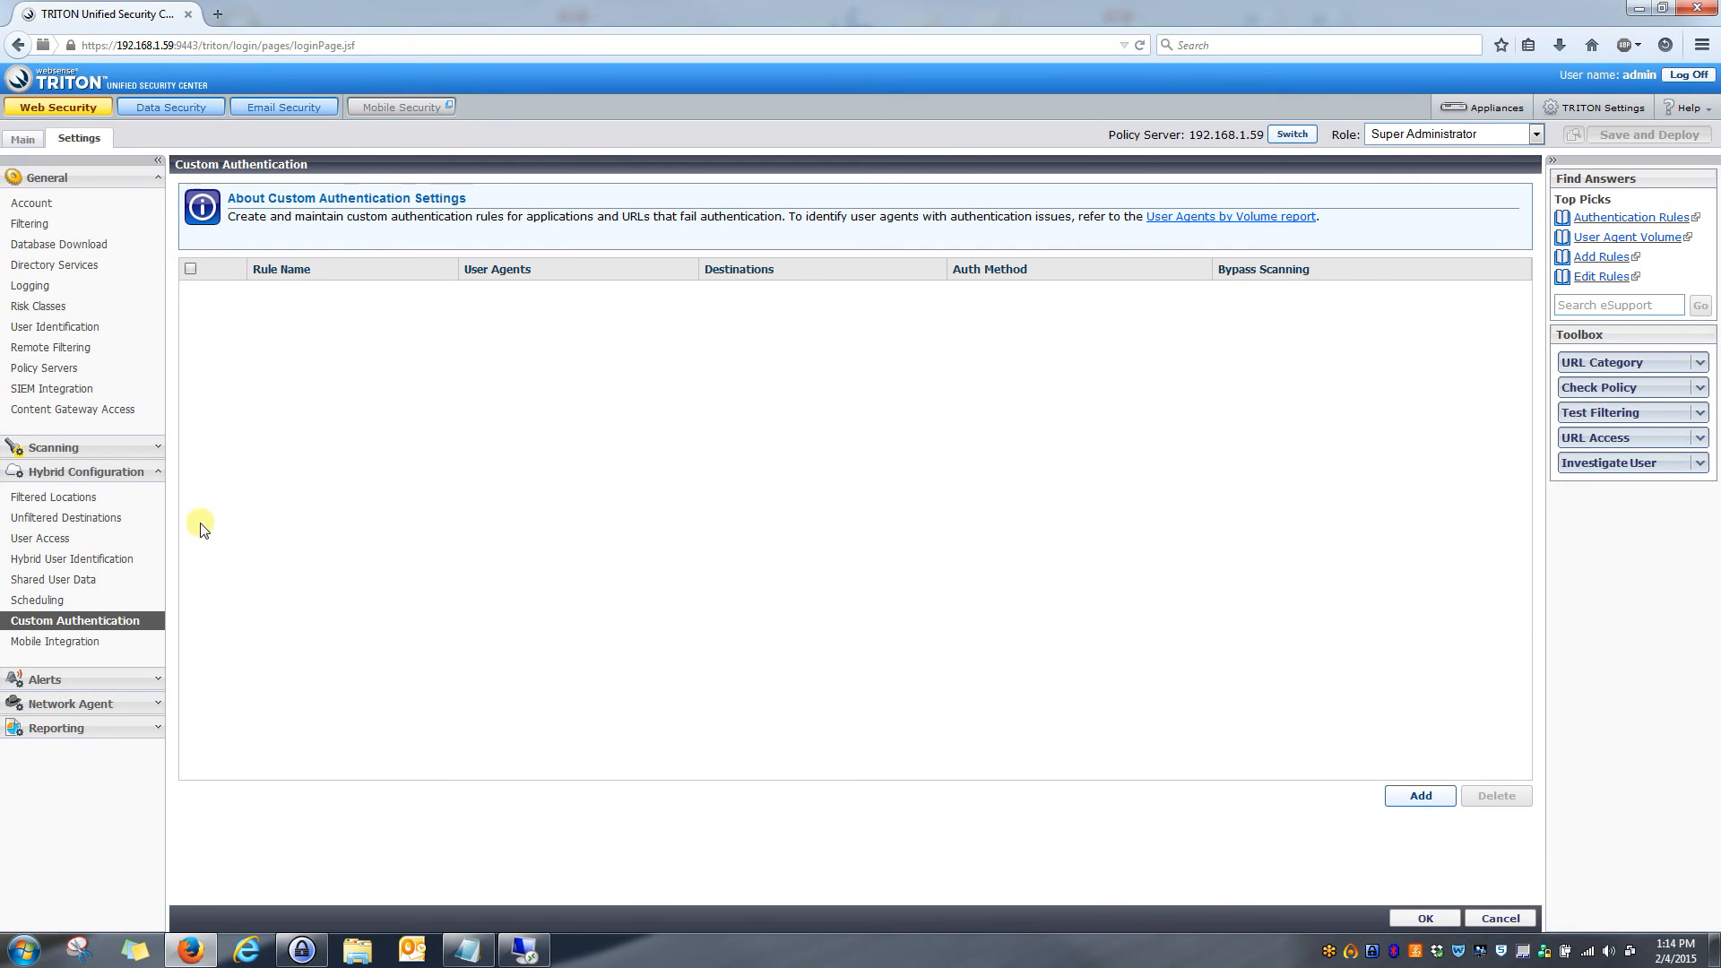
left_click(37, 519)
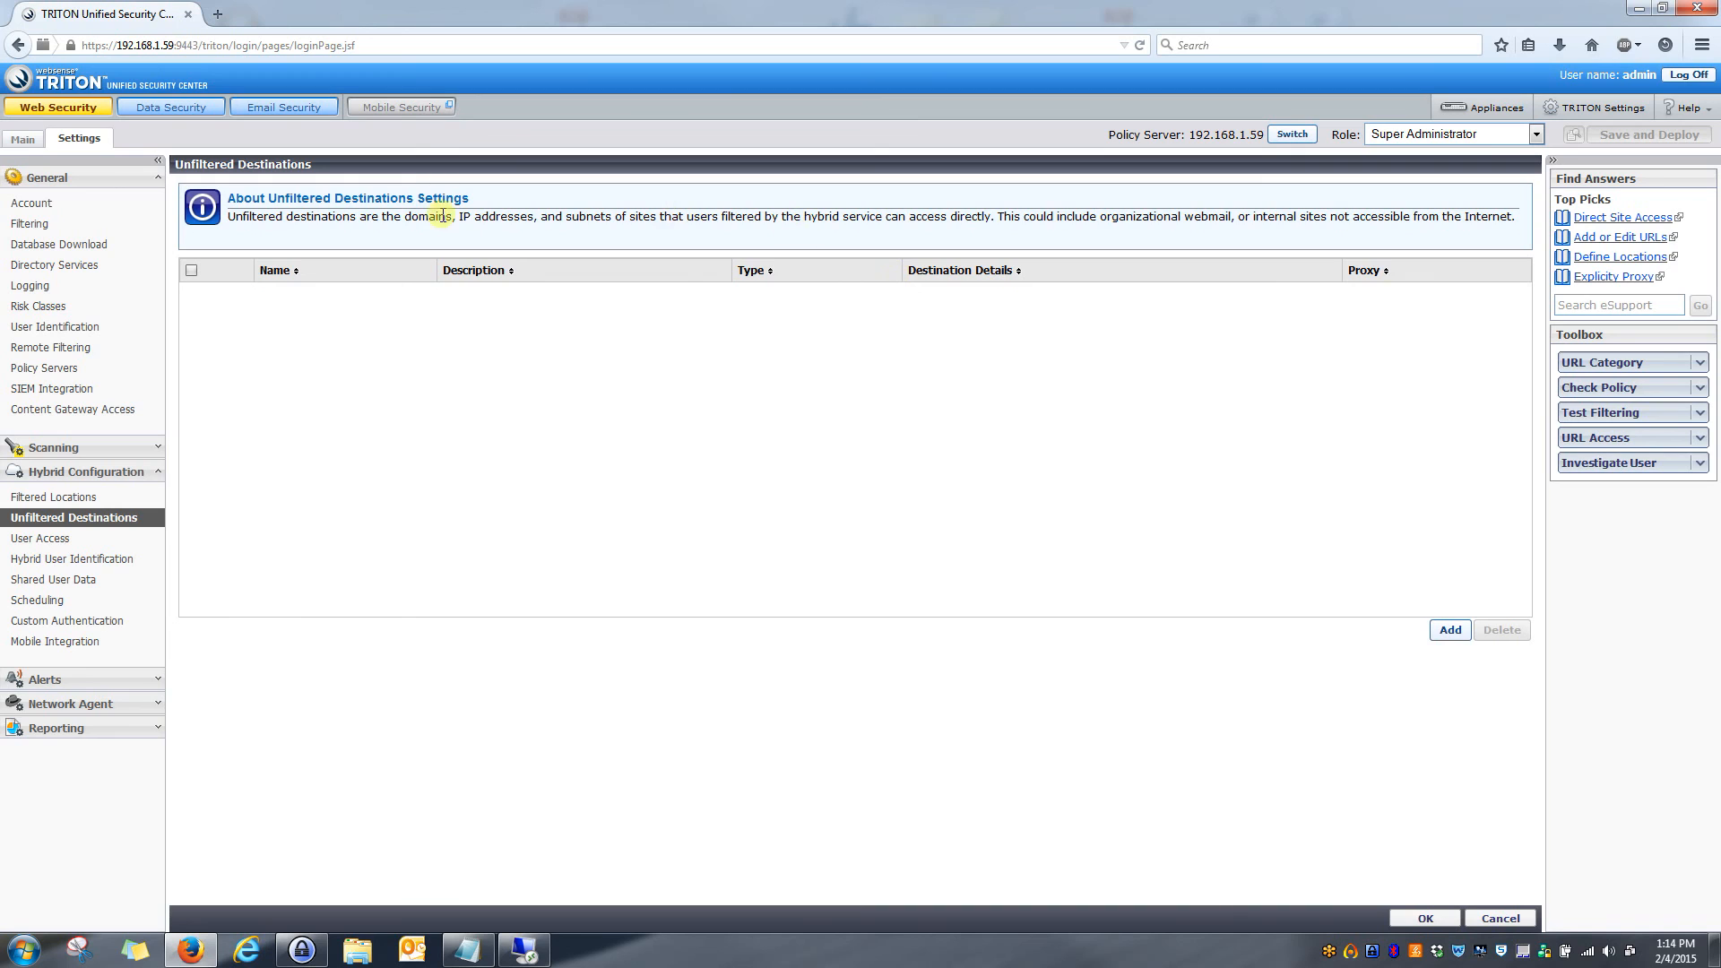
left_click_drag(231, 218, 1517, 219)
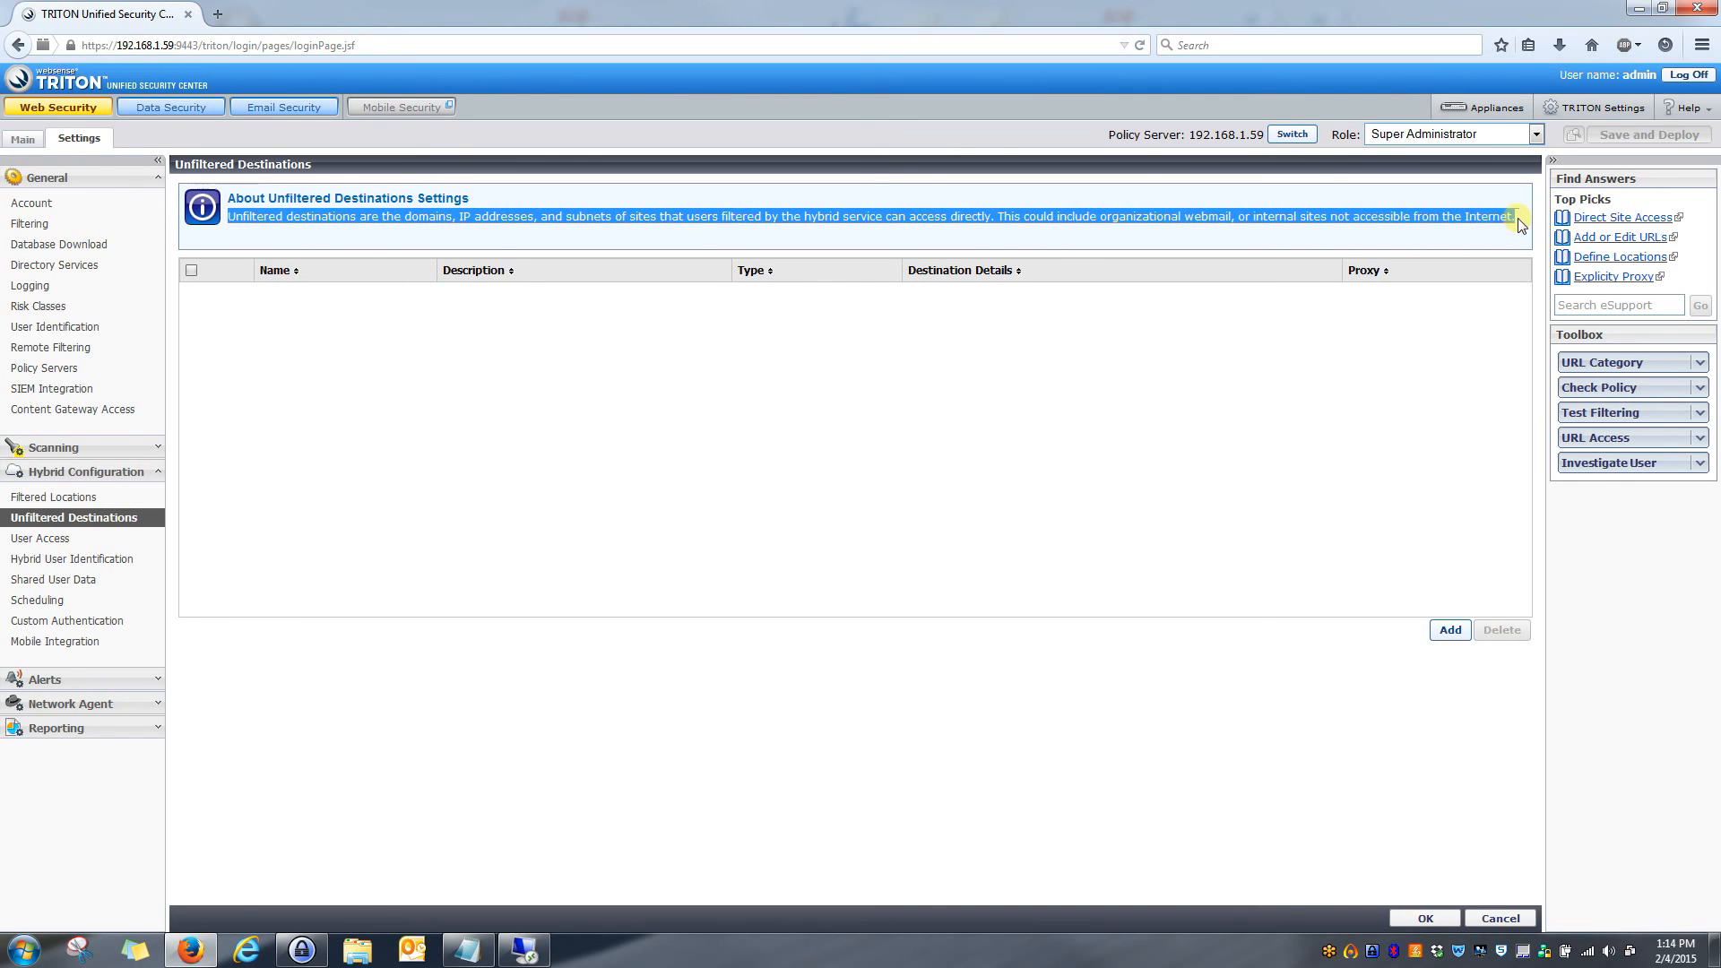
left_click(1184, 224)
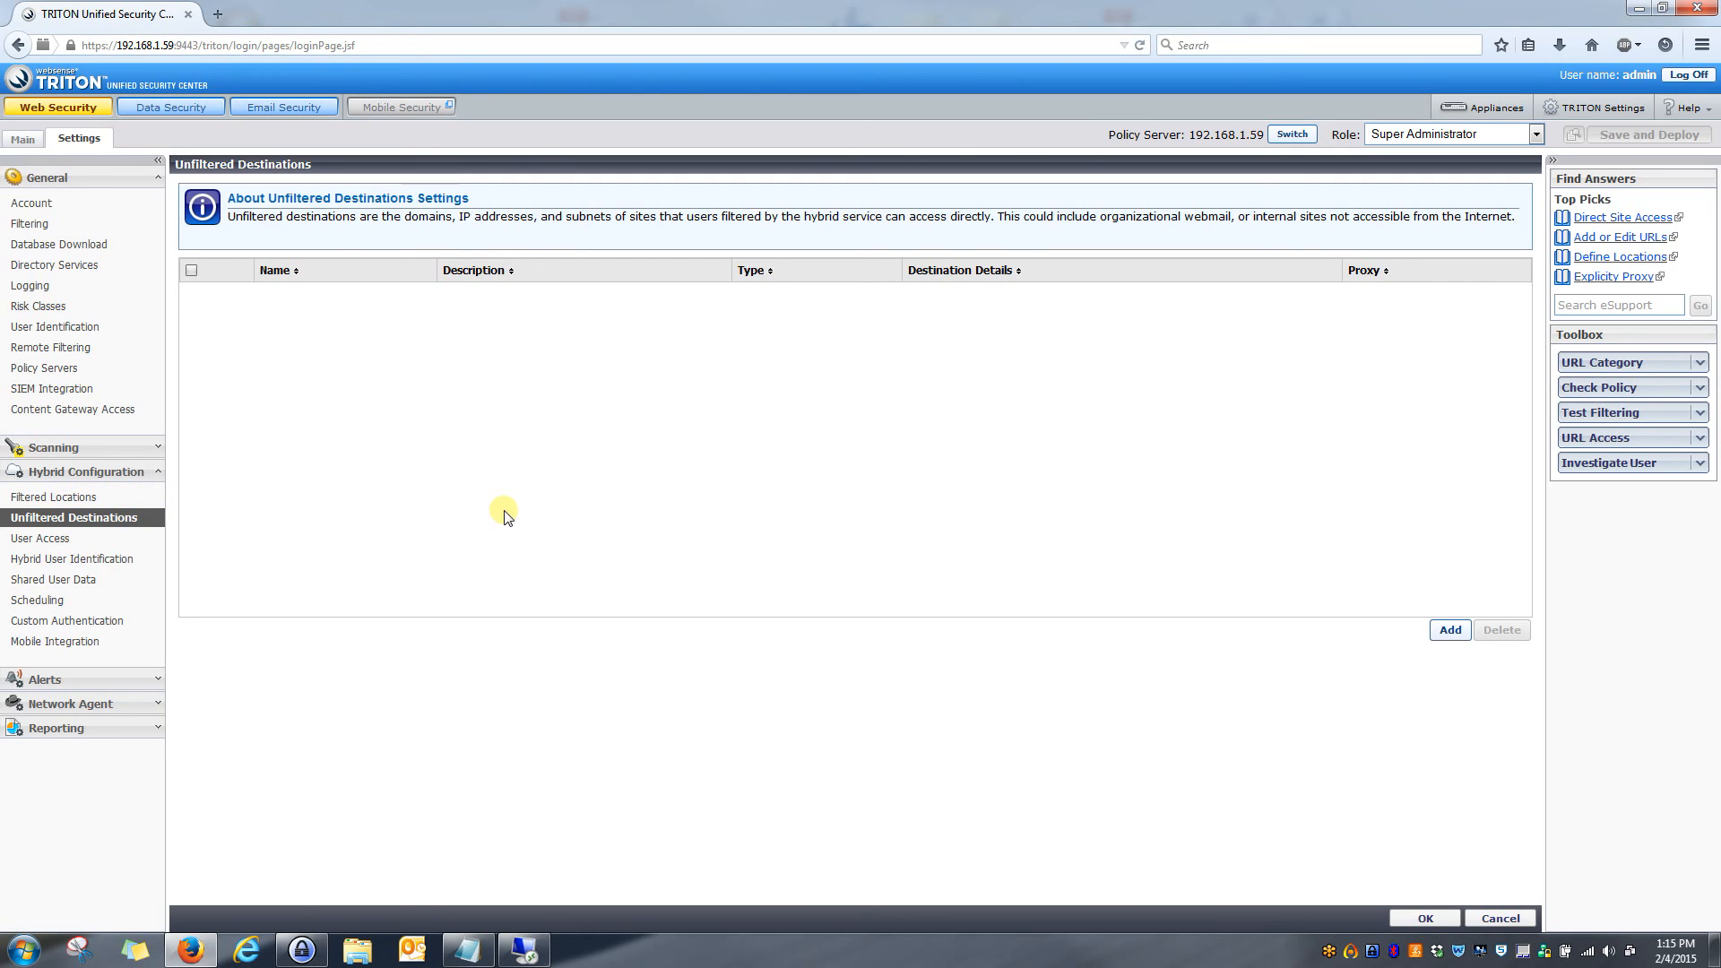
- Return to the Filtered Locations page and show the available help options, including Explain This Page
left_click(46, 498)
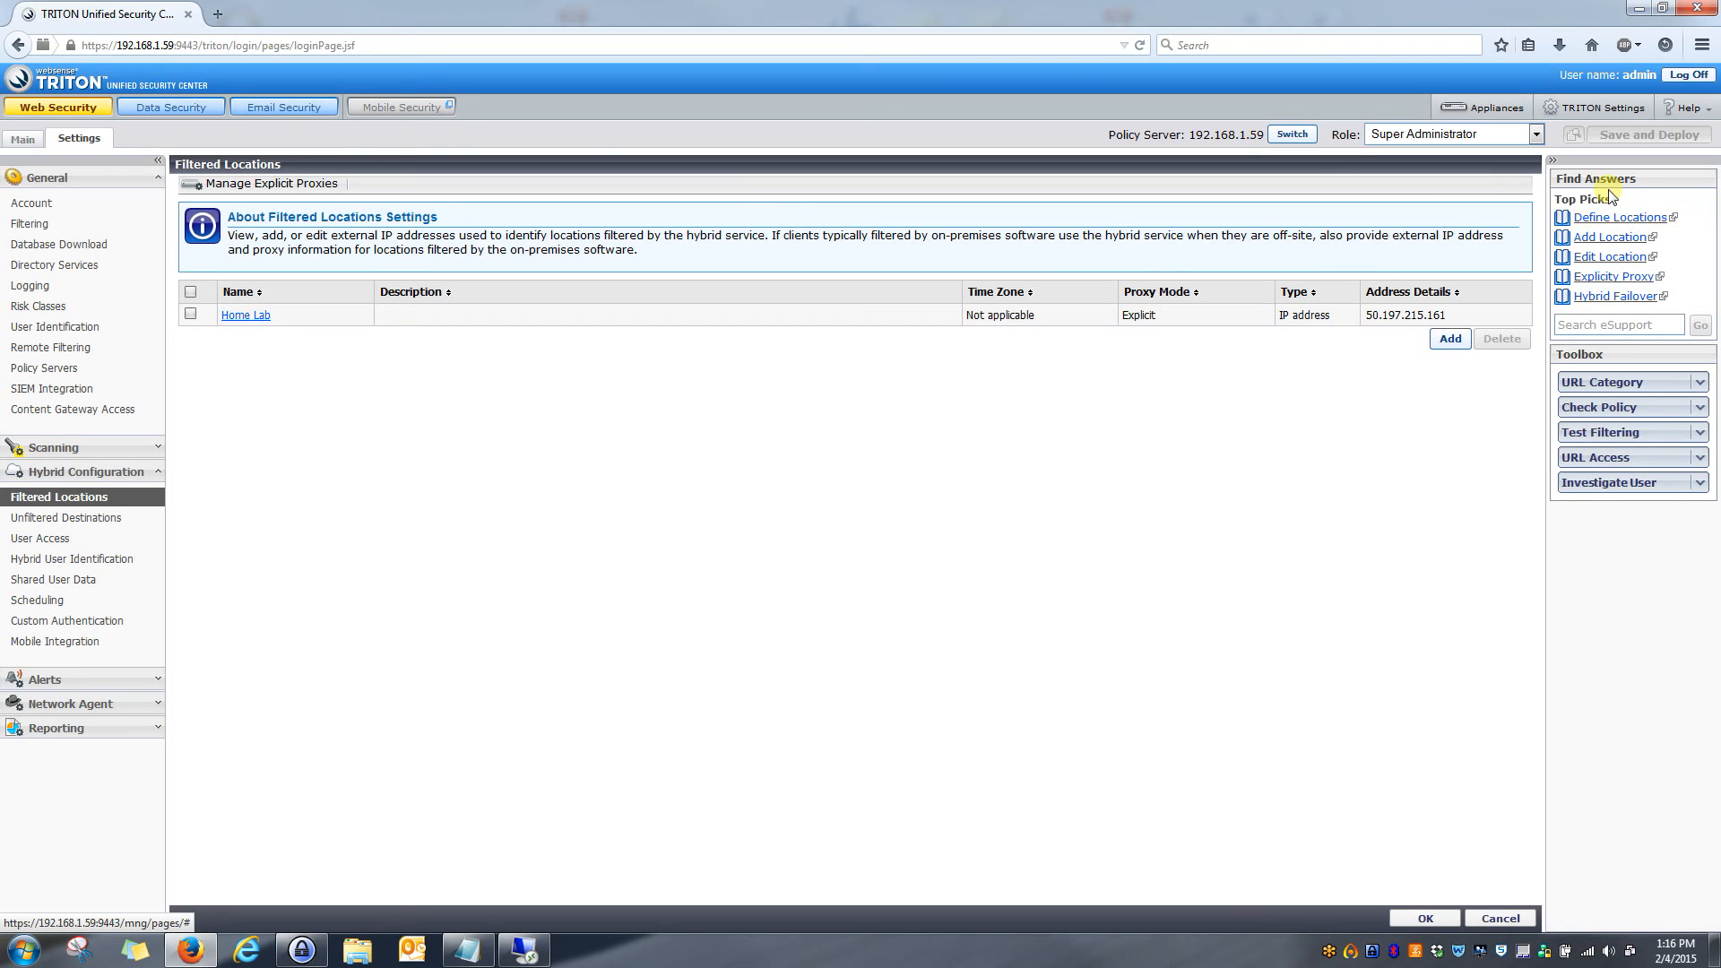
left_click(1687, 107)
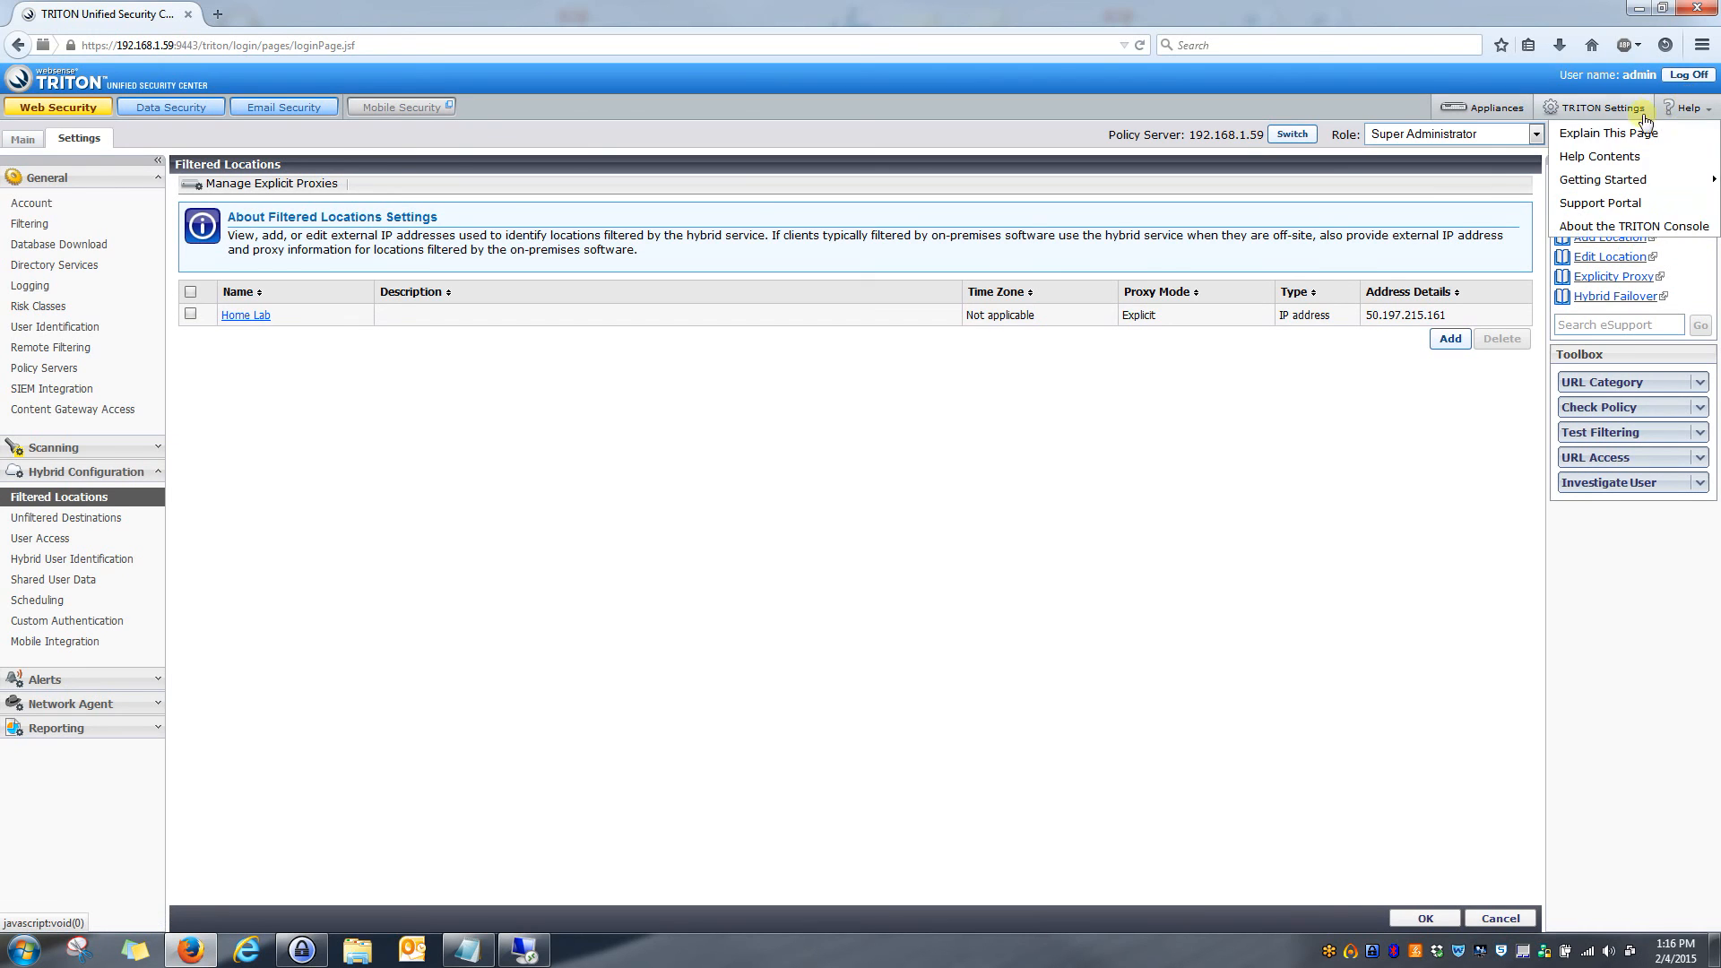
left_click(1688, 108)
left_click(1684, 107)
left_click(1628, 137)
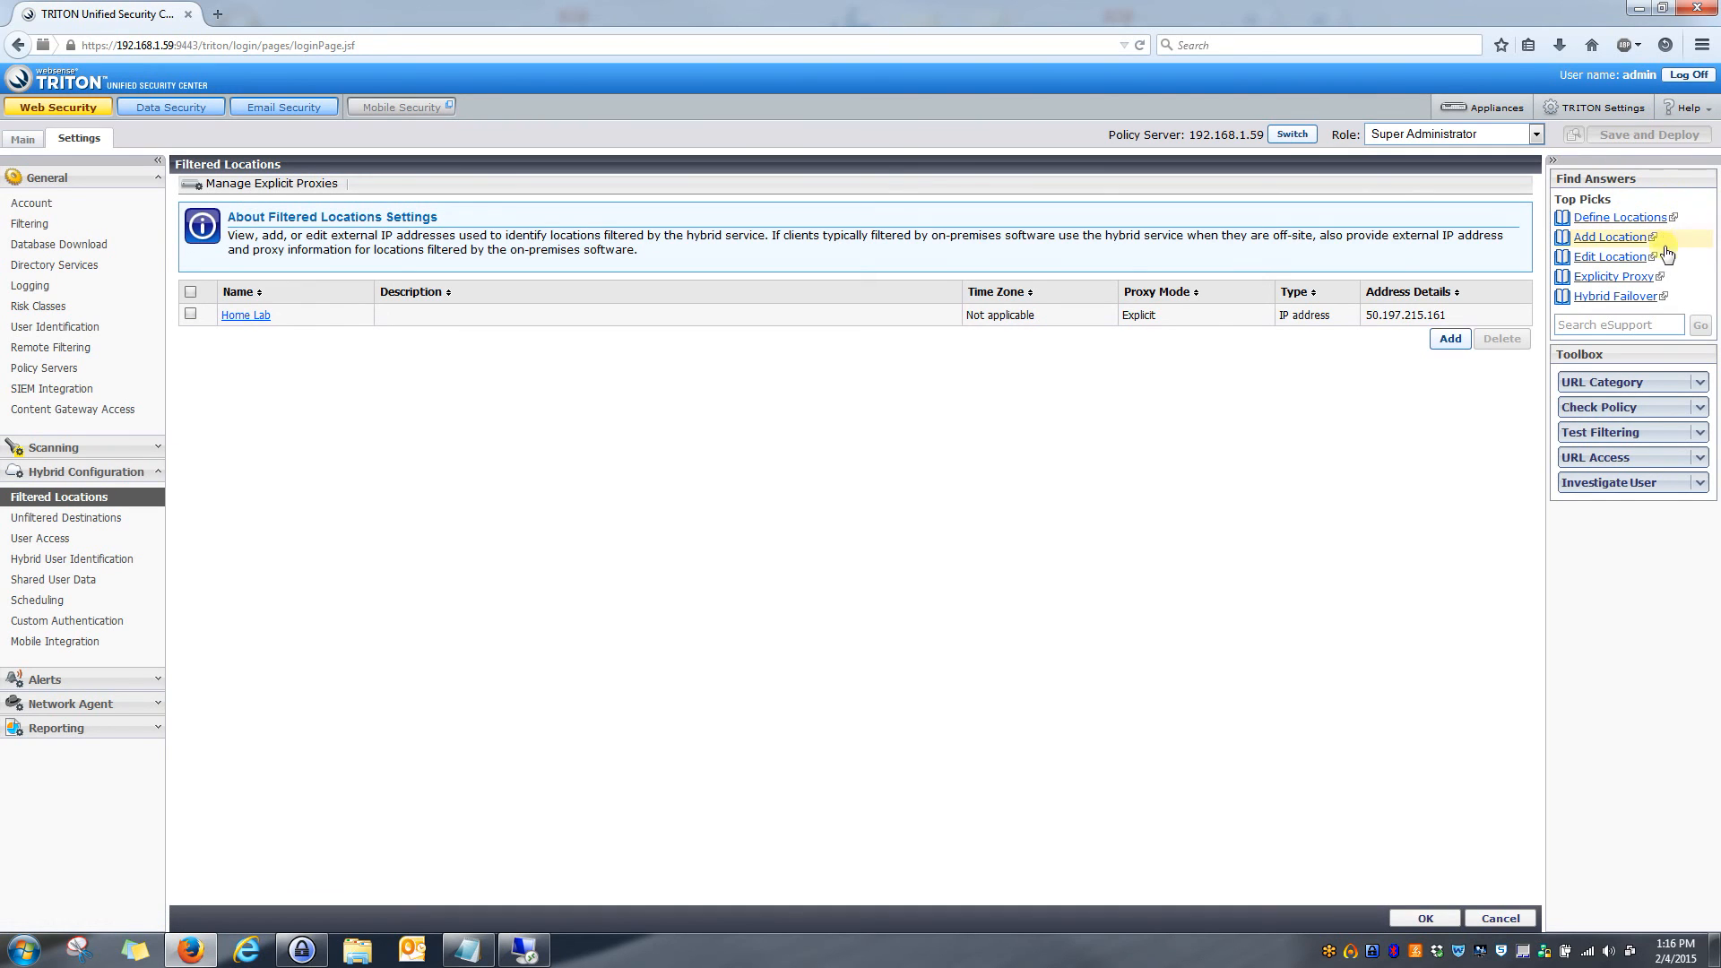